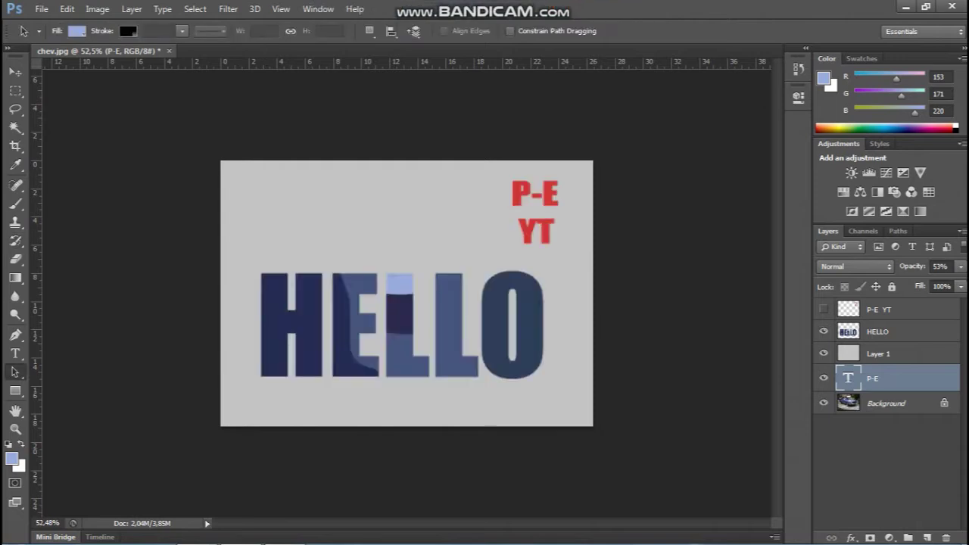
Hide the P-E YT, HELLO and Layer 1 layers to reveal the car photo.
left_click(824, 309)
left_click(824, 309)
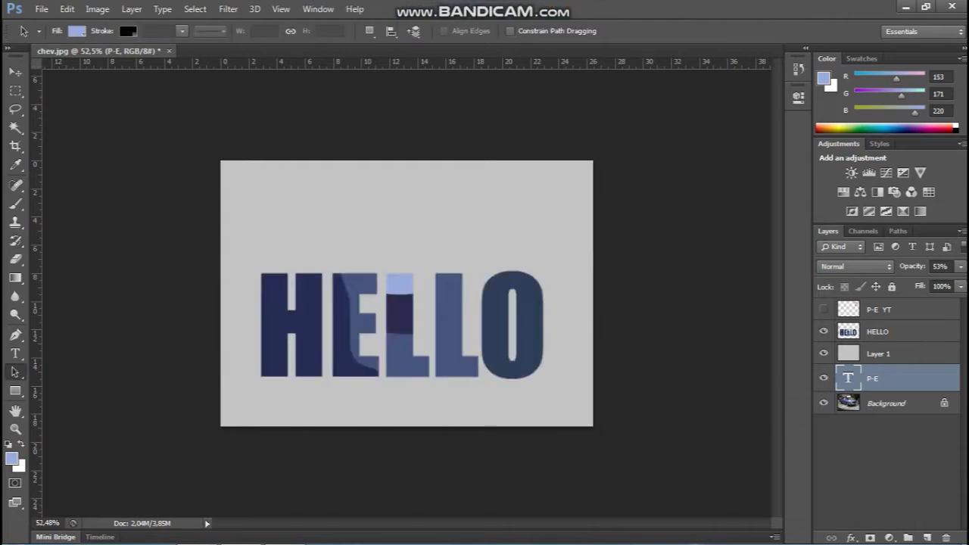
left_click(824, 309)
left_click_drag(824, 309, 824, 354)
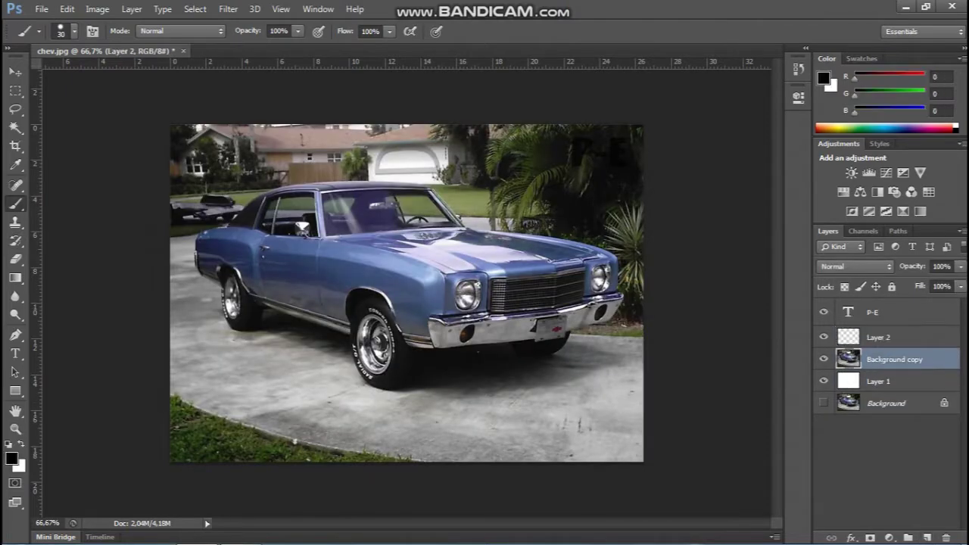
On Layer 2, outline the chrome trim's lower edge and the wheel arch in black.
key("alt+bracketright")
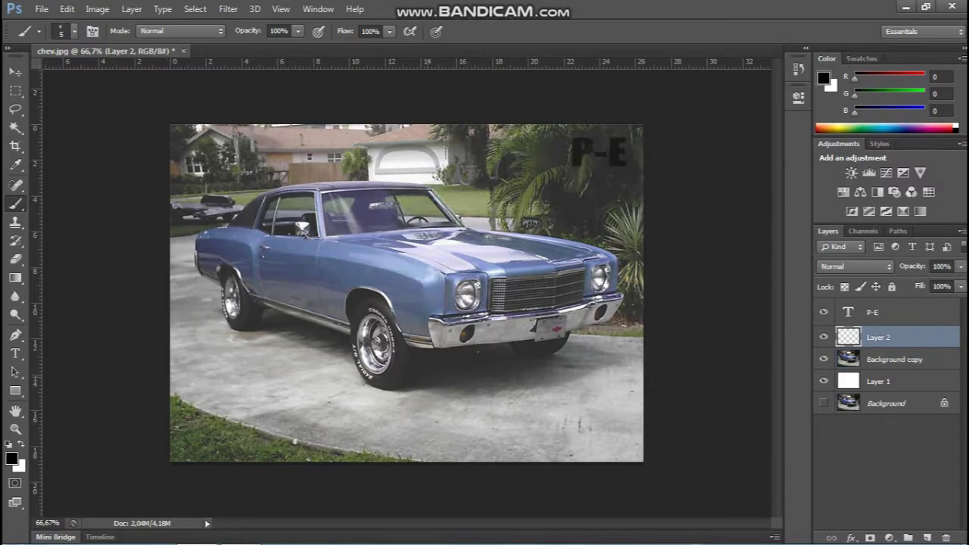
scroll(429, 347, "up", 2)
scroll(429, 348, "up", 3)
left_click_drag(442, 354, 309, 321)
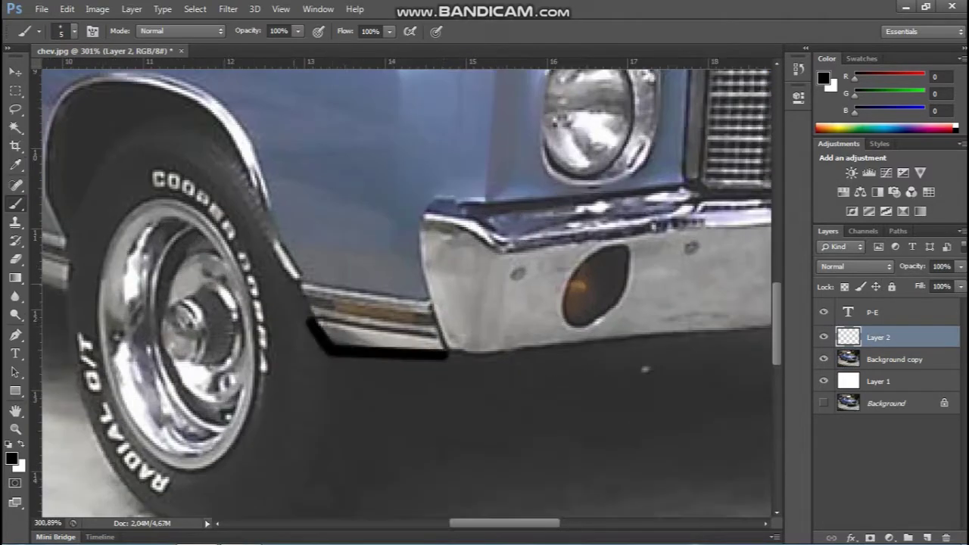
mouse_move(292, 283)
left_mouse_down()
mouse_move(265, 237)
mouse_move(335, 323)
left_mouse_up()
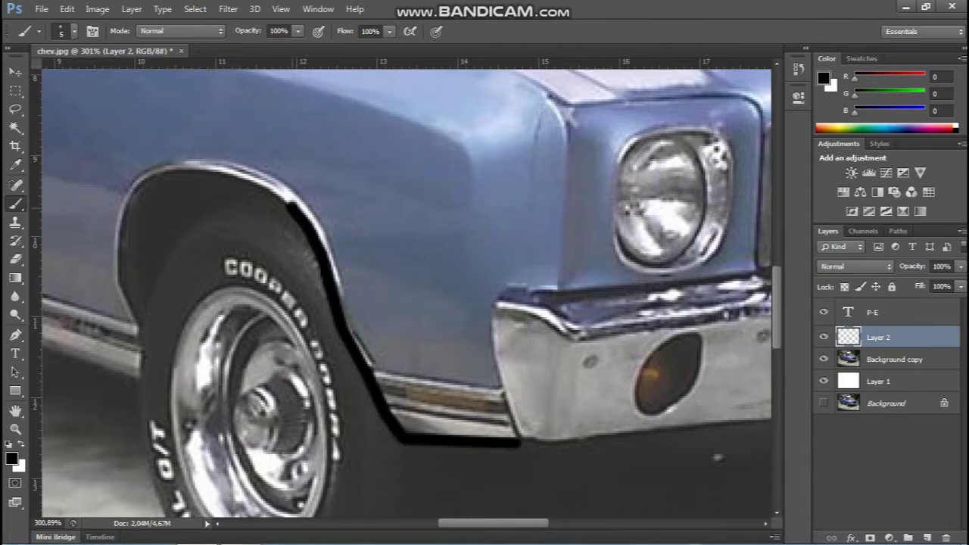
left_click_drag(286, 197, 354, 227)
scroll(227, 242, "up", 2)
mouse_move(428, 216)
left_mouse_down()
mouse_move(214, 195)
mouse_move(183, 282)
mouse_move(185, 395)
mouse_move(211, 452)
mouse_move(373, 254)
mouse_move(374, 332)
left_mouse_up()
Lower the Background copy's opacity, then trace the front wheel-arch edge in black on Layer 2.
left_click(894, 359)
left_click_drag(960, 266, 957, 282)
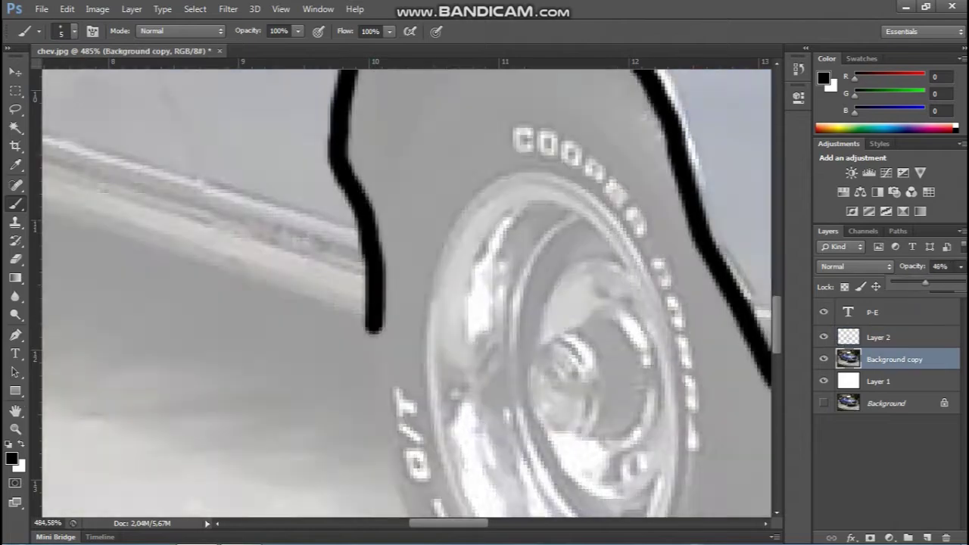
left_click_drag(341, 265, 646, 279)
left_click(879, 337)
left_click_drag(303, 265, 681, 273)
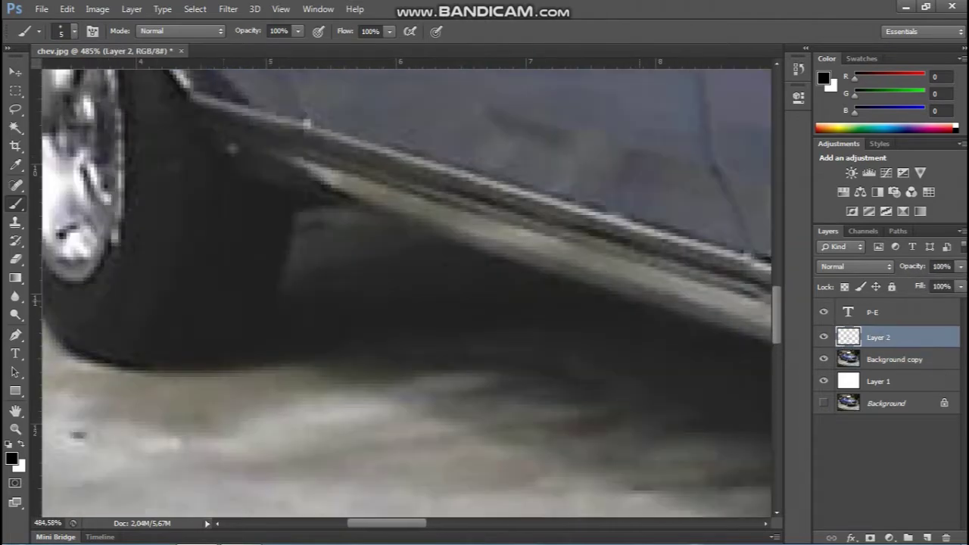
left_click_drag(379, 228, 522, 371)
left_click_drag(395, 317, 315, 178)
mouse_move(303, 265)
left_mouse_down()
mouse_move(416, 371)
mouse_move(382, 273)
mouse_move(355, 239)
left_mouse_up()
Fade Background copy to 91% and trace the arch to the rocker and the front fender edge.
left_click(894, 359)
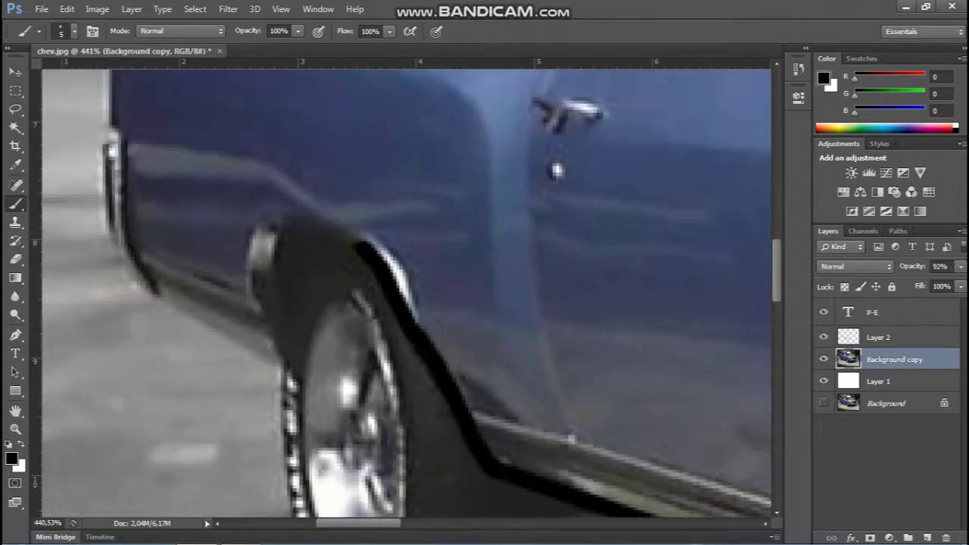
left_click_drag(959, 267, 954, 282)
left_click(878, 336)
mouse_move(366, 249)
left_mouse_down()
mouse_move(311, 225)
mouse_move(261, 288)
mouse_move(271, 356)
mouse_move(151, 295)
left_mouse_up()
scroll(409, 295, "up", 3)
left_click_drag(227, 447, 195, 299)
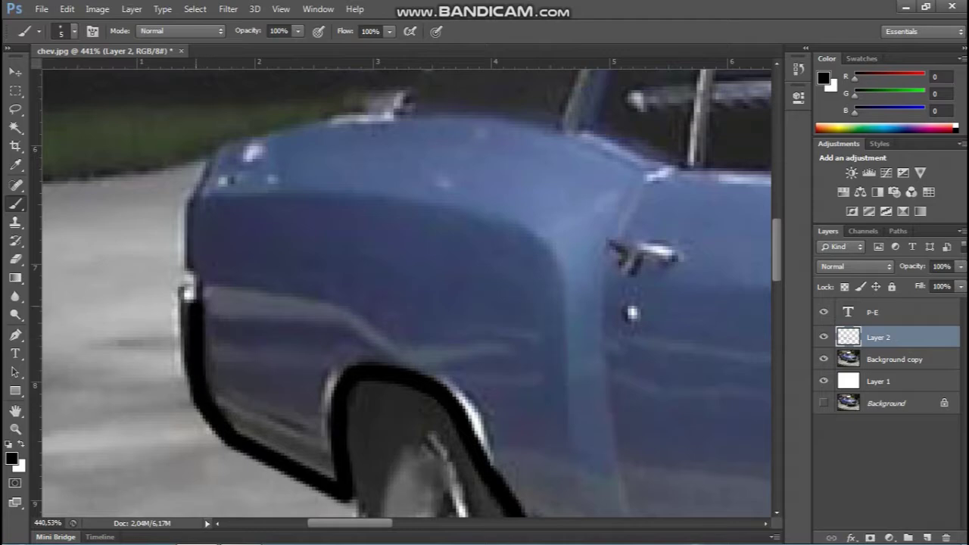
scroll(409, 296, "up", 1)
mouse_move(284, 162)
left_mouse_down()
mouse_move(235, 265)
mouse_move(257, 424)
left_mouse_up()
Outline the rear roof pillar and the fender top in black.
scroll(409, 295, "up", 3)
scroll(408, 295, "down", 4)
scroll(409, 295, "up", 3)
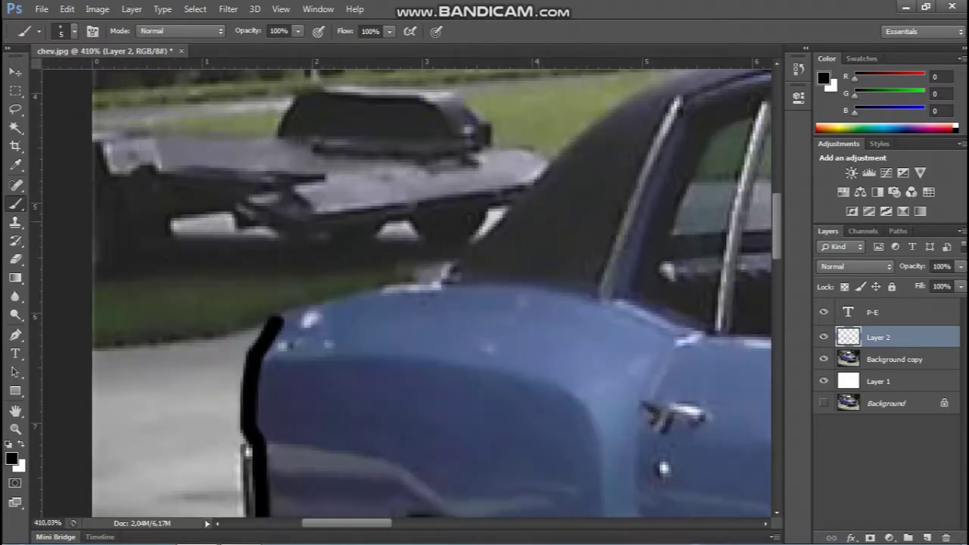
mouse_move(561, 158)
left_mouse_down()
mouse_move(413, 282)
mouse_move(316, 302)
left_mouse_up()
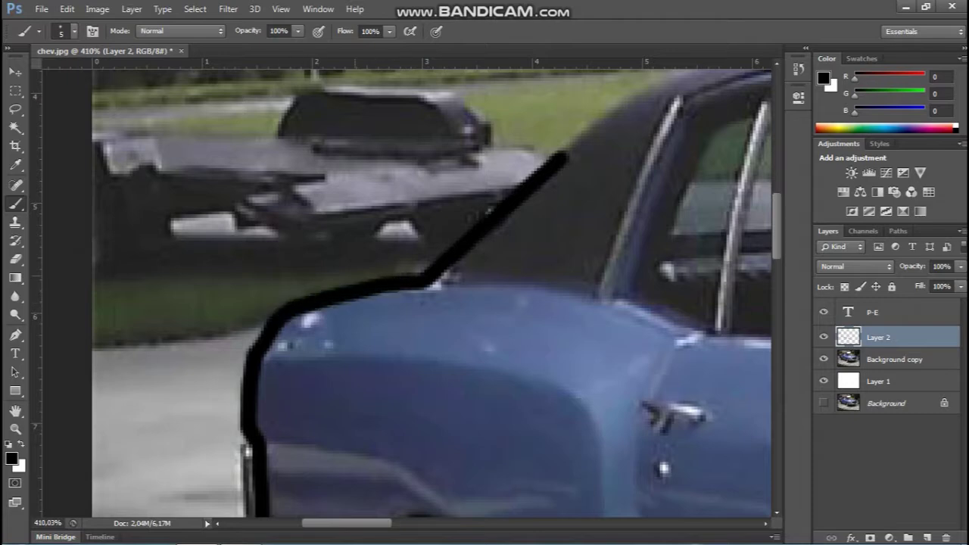
scroll(408, 296, "up", 2)
scroll(409, 295, "up", 1)
left_click_drag(414, 223, 267, 318)
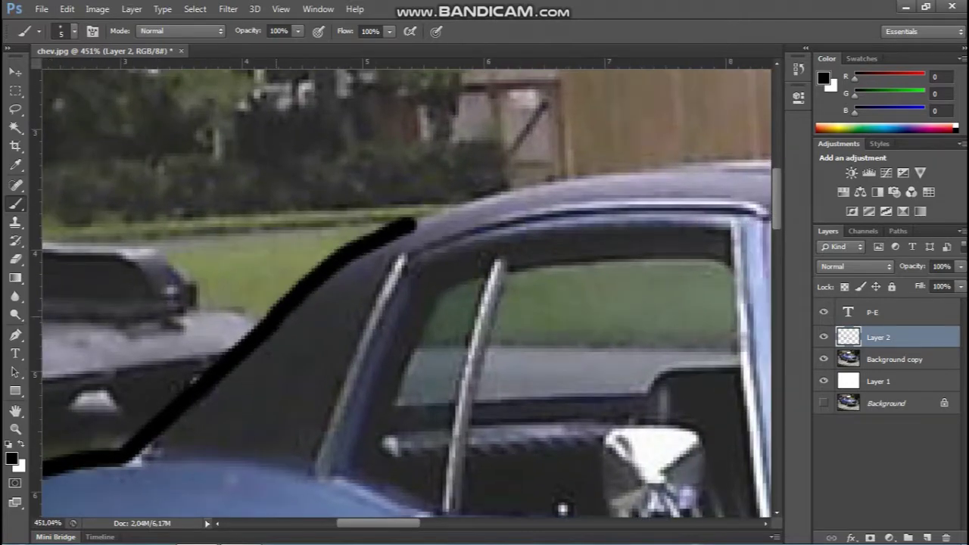
scroll(409, 295, "right", 5)
Try strokes across the roof top, undoing the misplaced ones.
left_click_drag(489, 197, 267, 223)
key("ctrl+z")
scroll(408, 295, "left", 2)
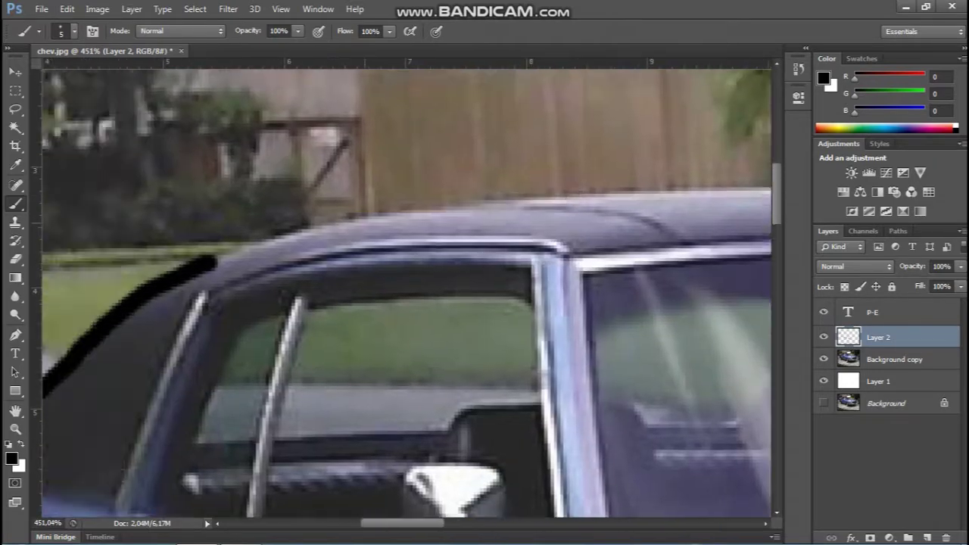
scroll(243, 214, "up", 1)
left_click_drag(362, 216, 212, 261)
key("ctrl+z")
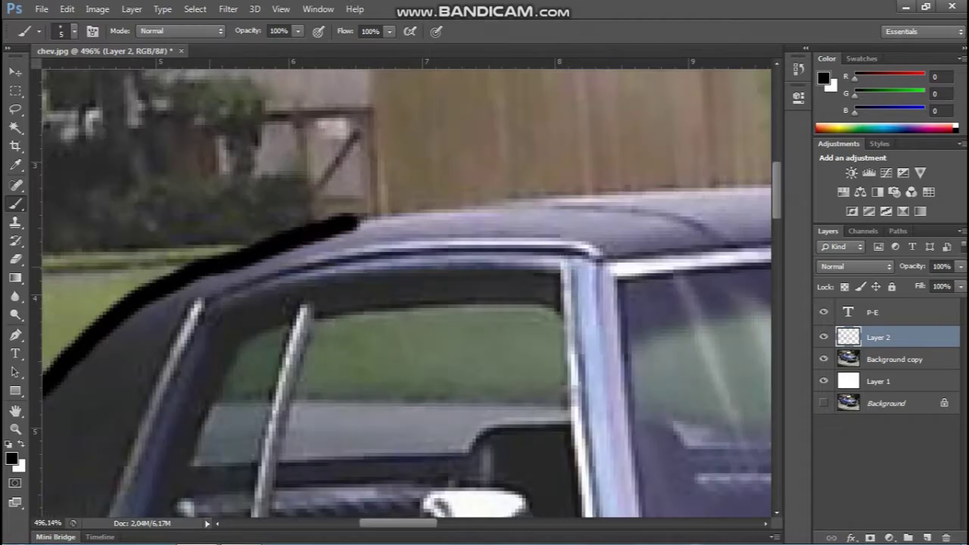
mouse_move(567, 196)
left_mouse_down()
mouse_move(414, 203)
mouse_move(348, 221)
left_mouse_up()
key("ctrl+z")
key("ctrl+z")
key("ctrl+z")
Paint the roof-top outline leftward along the roofline.
key("ctrl+z")
key("ctrl+z")
left_click_drag(405, 207, 352, 221)
key("ctrl+z")
left_click(414, 212)
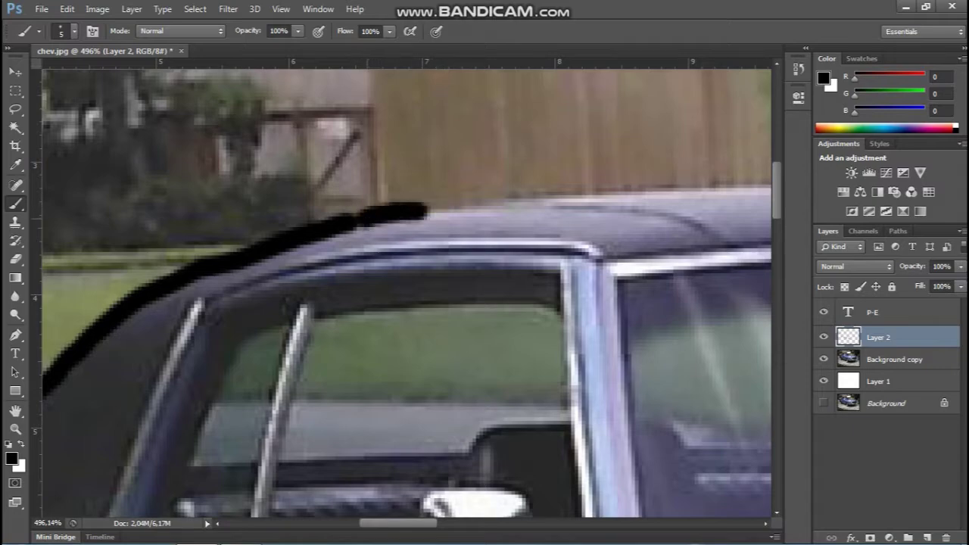
scroll(414, 212, "down", 3)
scroll(349, 242, "up", 3)
left_click_drag(352, 243, 182, 253)
key("ctrl+z")
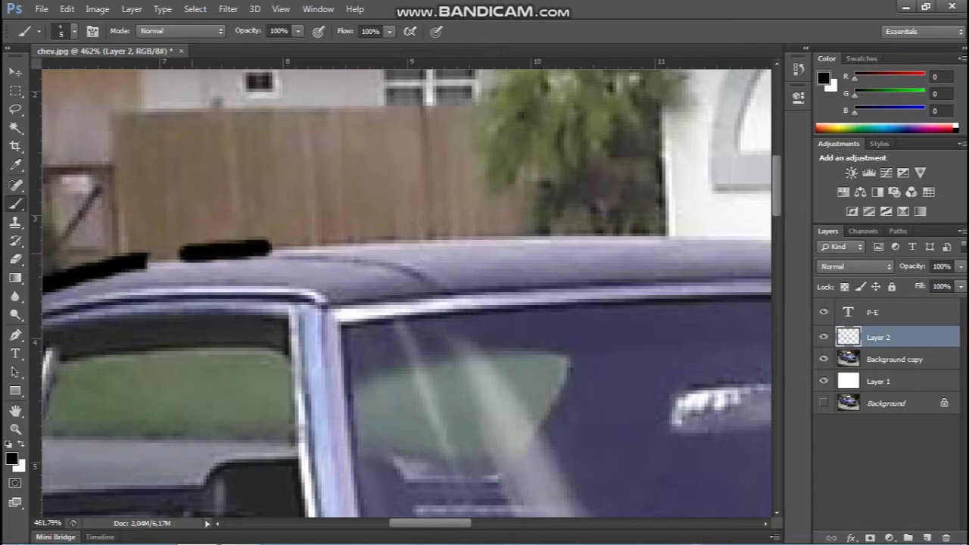
left_click_drag(436, 241, 256, 242)
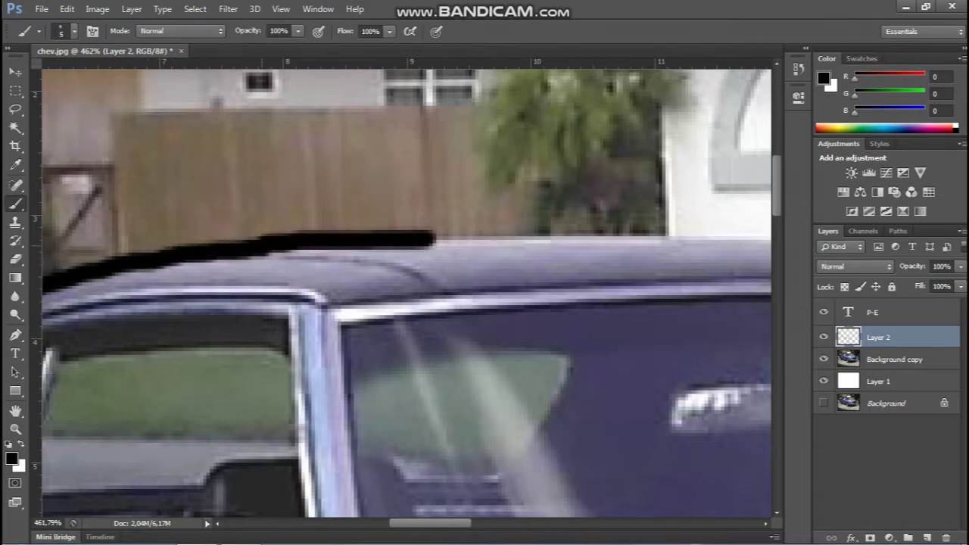
scroll(255, 242, "down", 3)
scroll(606, 242, "up", 3)
Erase the roof stroke's overshooting right end and repaint the roof-top outline.
key("e")
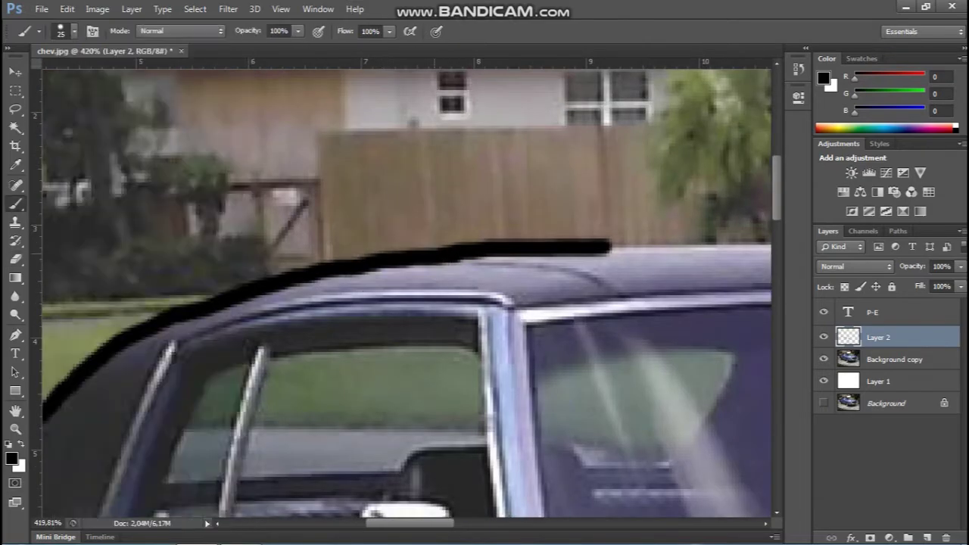
left_click_drag(371, 261, 605, 246)
key("b")
key("e")
left_click_drag(364, 265, 331, 270)
key("b")
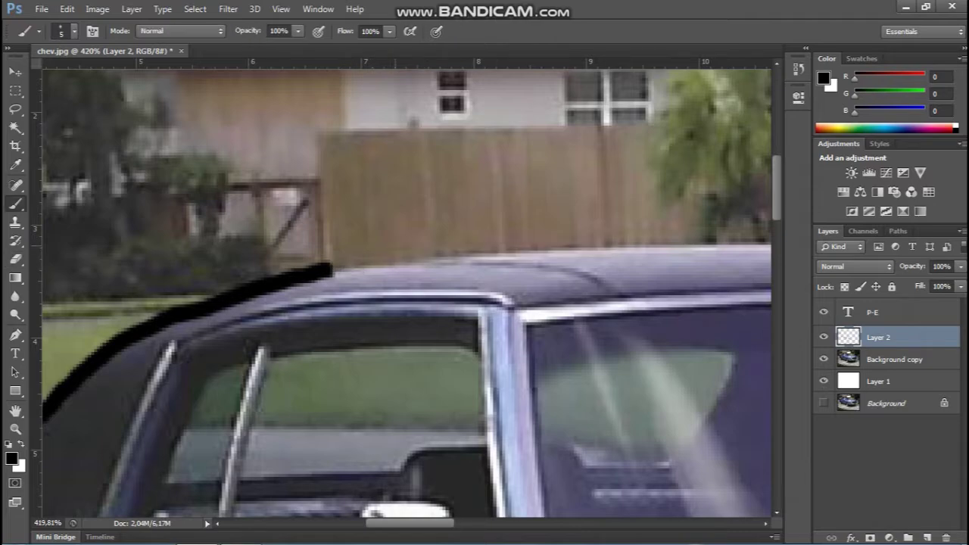
scroll(580, 251, "up", 1)
mouse_move(580, 250)
left_mouse_down()
mouse_move(368, 261)
mouse_move(304, 279)
left_mouse_up()
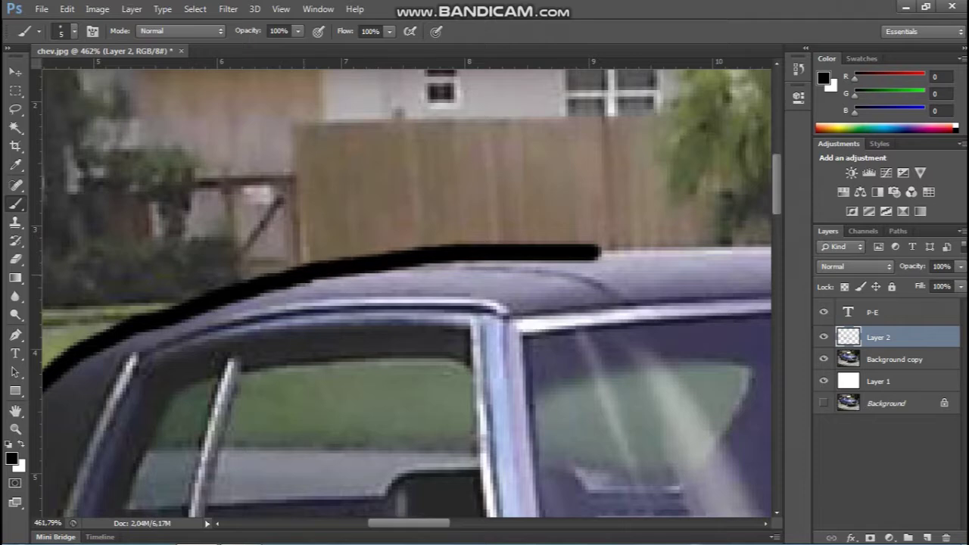
Outline the rear part of the roof and join it to the left outline.
left_click_drag(638, 235, 302, 278)
left_click(499, 292, "shift")
left_click_drag(499, 292, 249, 270)
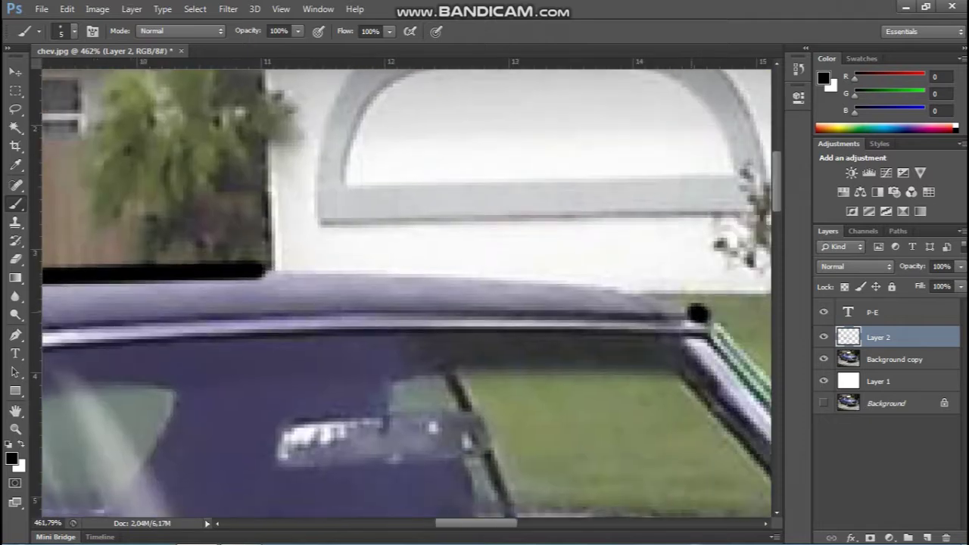
mouse_move(701, 314)
left_mouse_down()
mouse_move(543, 280)
mouse_move(261, 271)
left_mouse_up()
left_click_drag(681, 424, 216, 267)
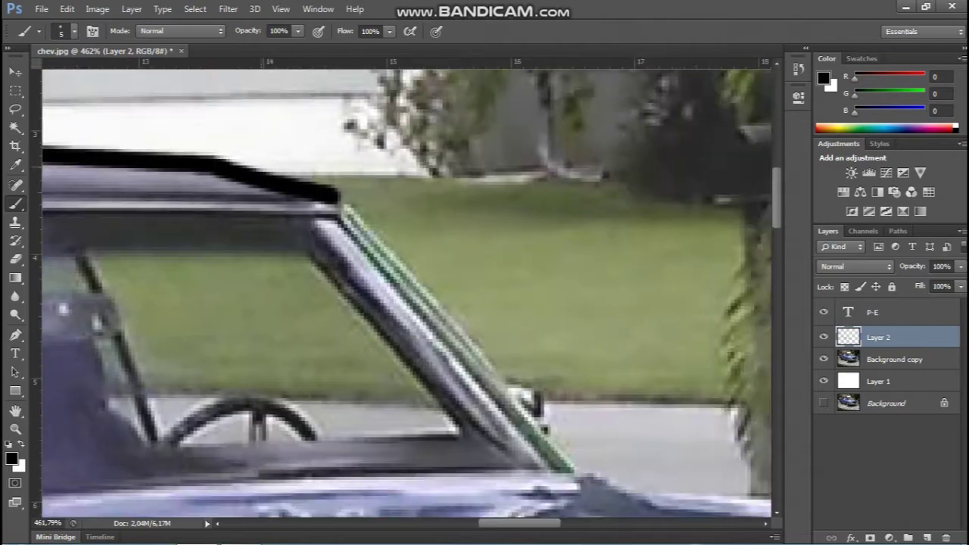
Draw a straight line along the windshield pillar and continue outlining the hood edge.
left_click(482, 430)
left_click(244, 160, "shift")
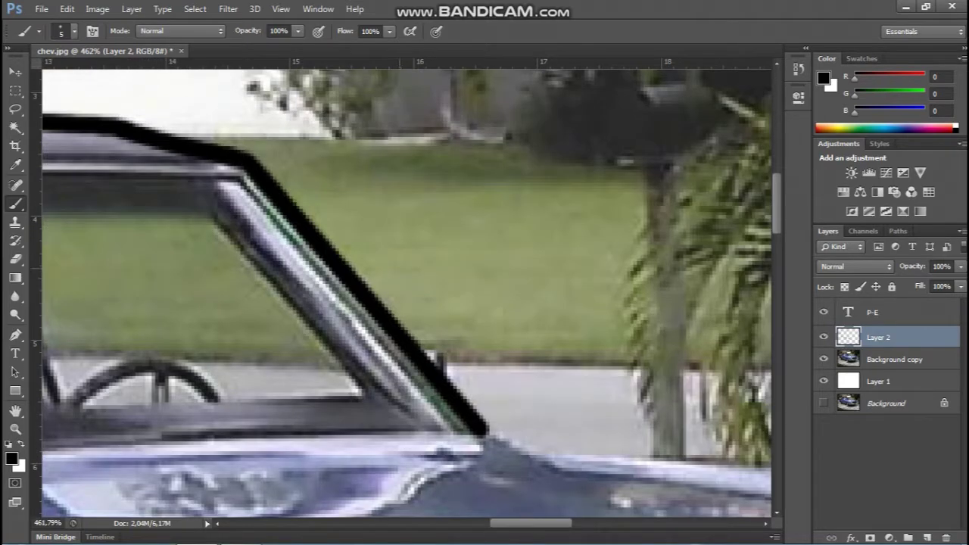
mouse_move(485, 431)
left_mouse_down()
mouse_move(260, 233)
mouse_move(341, 257)
mouse_move(468, 260)
mouse_move(121, 198)
left_mouse_up()
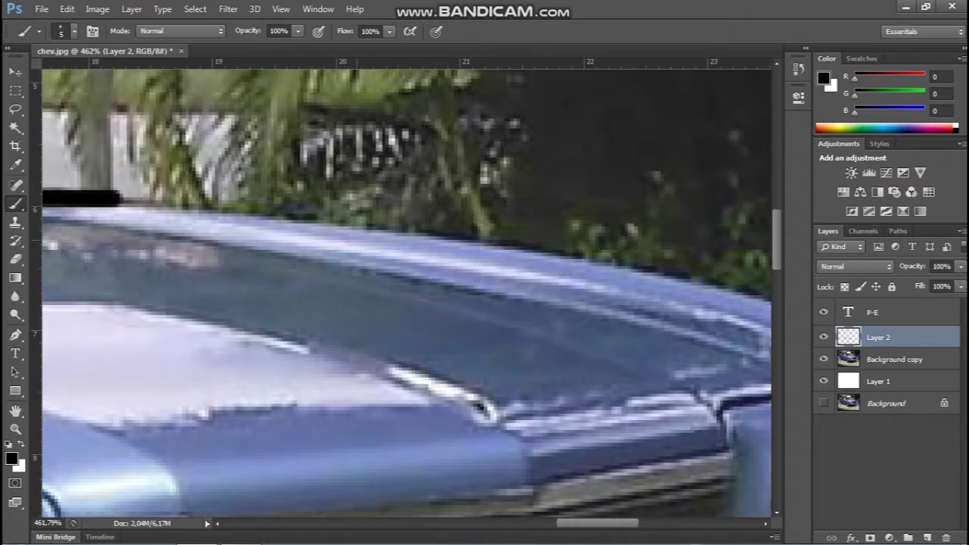
left_click_drag(353, 225, 182, 205)
left_click_drag(113, 199, 189, 208)
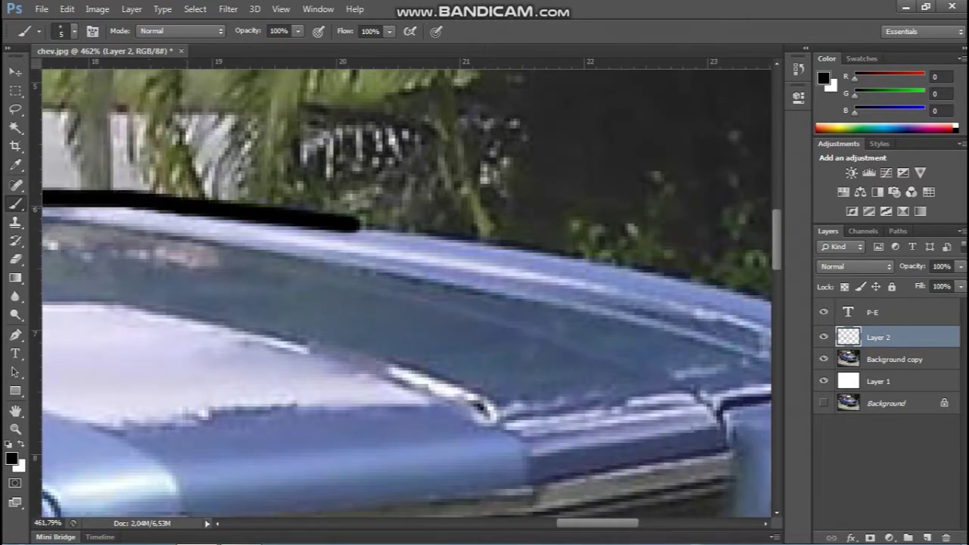
mouse_move(351, 227)
left_mouse_down()
mouse_move(159, 206)
mouse_move(518, 265)
left_mouse_up()
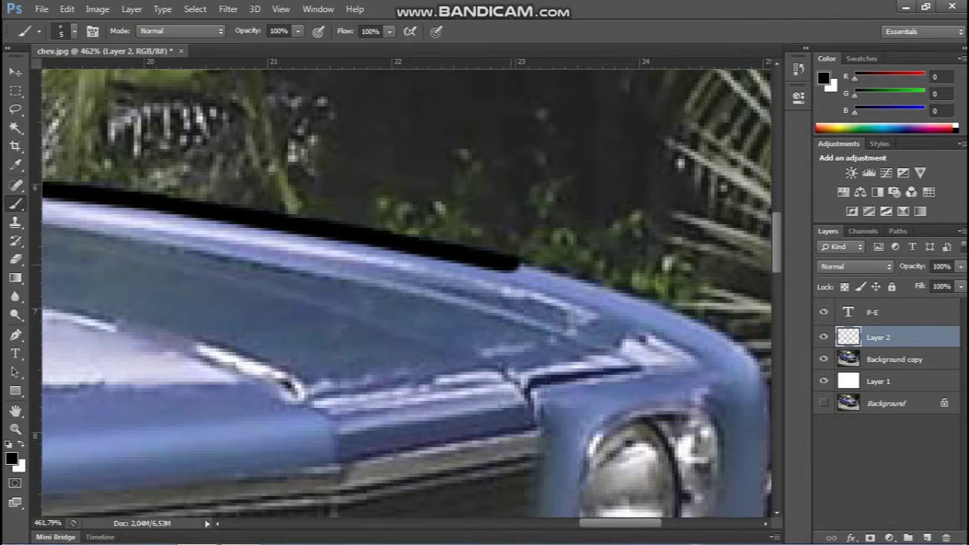
Repaint the hood-edge outline and extend it around the fender's front corner.
key("ctrl+z")
mouse_move(165, 203)
left_mouse_down()
mouse_move(394, 240)
mouse_move(670, 314)
left_mouse_up()
left_click_drag(669, 314, 728, 344)
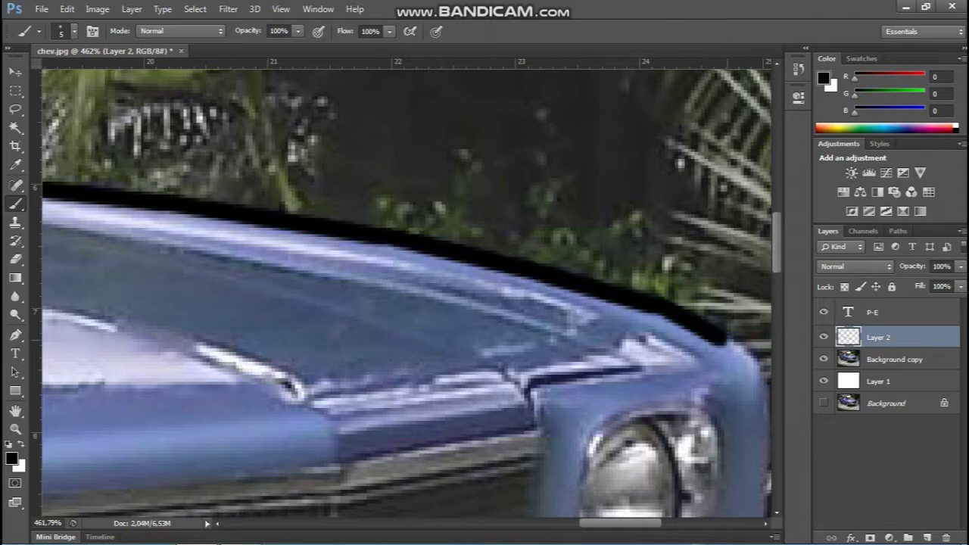
key("ctrl+z")
key("e")
key("b")
mouse_move(636, 303)
left_mouse_down()
mouse_move(746, 348)
mouse_move(529, 227)
left_mouse_up()
mouse_move(530, 194)
left_mouse_down()
mouse_move(549, 203)
mouse_move(545, 436)
left_mouse_up()
Outline the bumper's right edge and the license plate's lower edge in black.
scroll(545, 378, "down", 2)
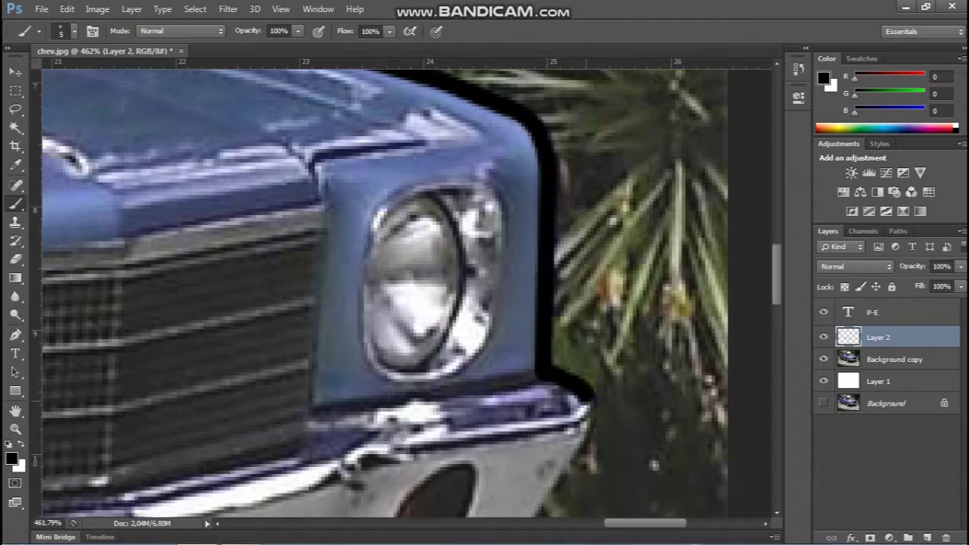
key("ctrl+z")
left_click_drag(584, 392, 590, 431)
scroll(409, 302, "down", 3)
left_click_drag(545, 234, 137, 470)
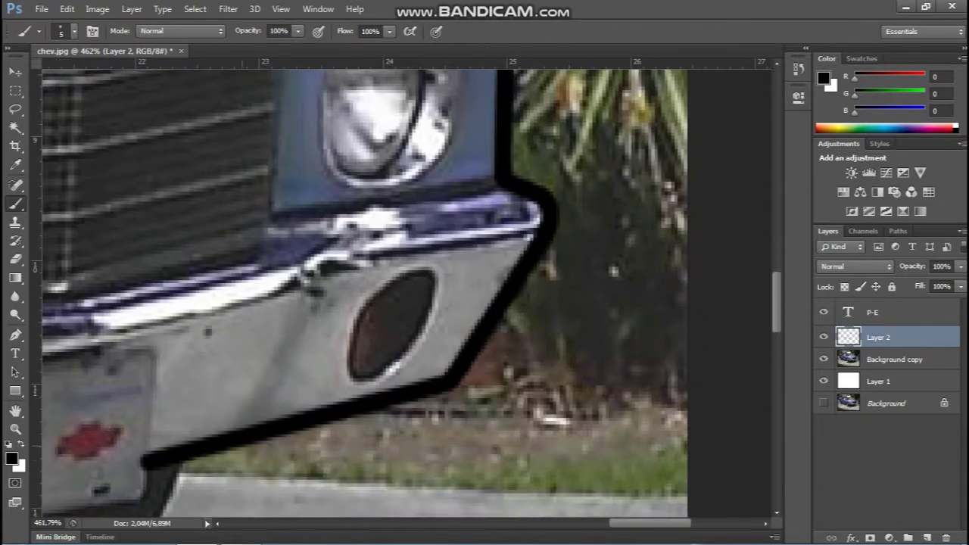
scroll(409, 303, "down", 3)
scroll(409, 303, "up", 3)
left_click_drag(590, 252, 415, 303)
scroll(409, 303, "left", 5)
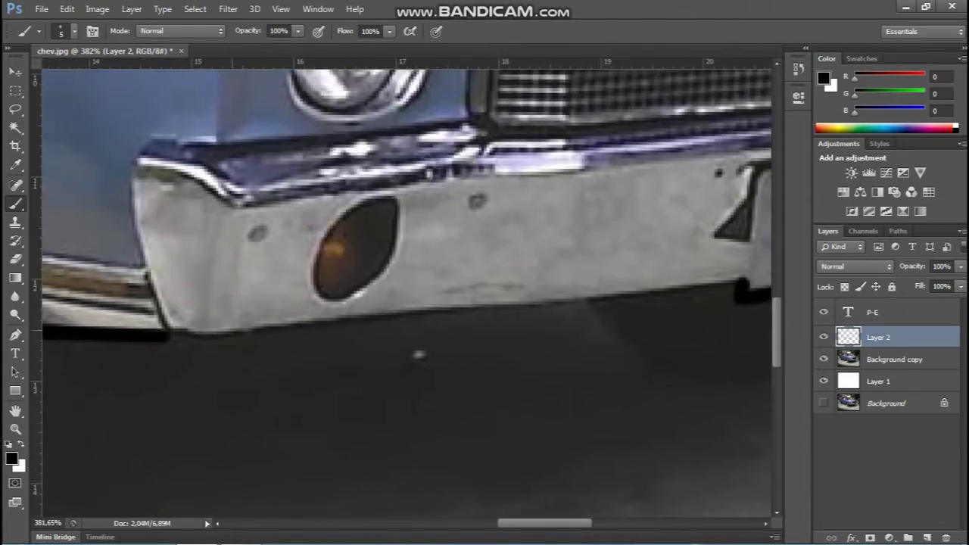
scroll(409, 303, "up", 2)
scroll(409, 303, "down", 5)
Outline the bumper's left and top edges in black, shrinking the brush from 5 to 4.
scroll(409, 303, "down", 1)
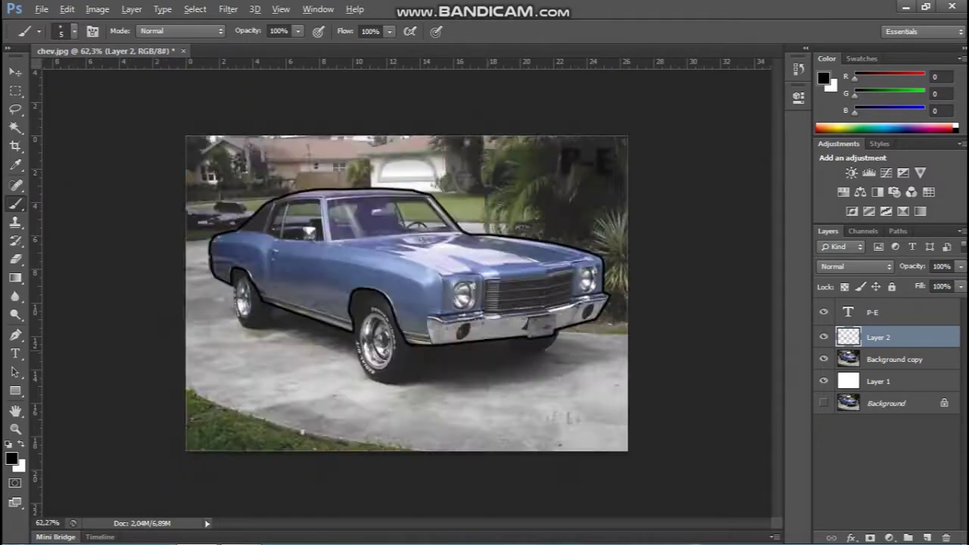
scroll(378, 318, "up", 3)
scroll(378, 318, "up", 1)
mouse_move(371, 308)
left_mouse_down()
mouse_move(398, 365)
mouse_move(361, 226)
left_mouse_up()
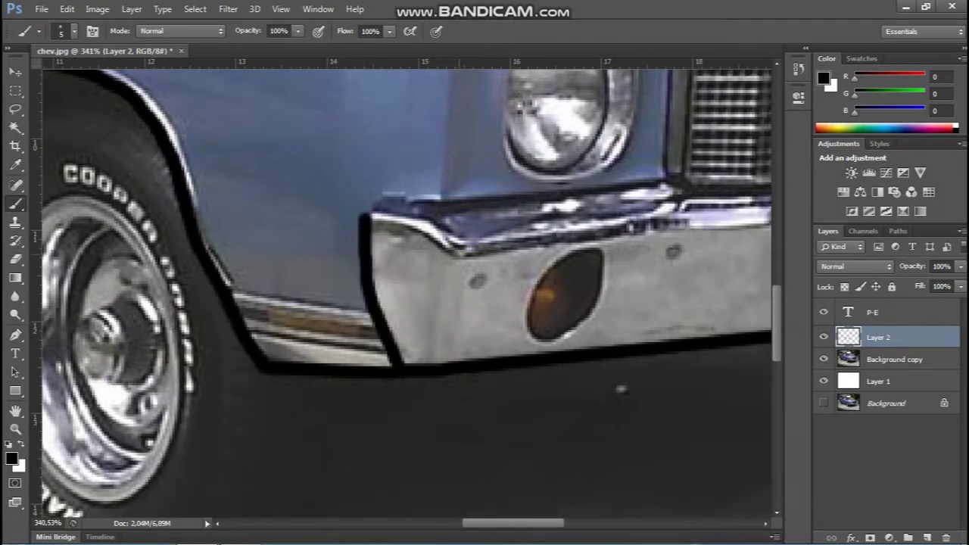
scroll(450, 256, "up", 1)
left_click_drag(451, 261, 353, 206)
scroll(353, 205, "right", 4)
left_click(559, 227)
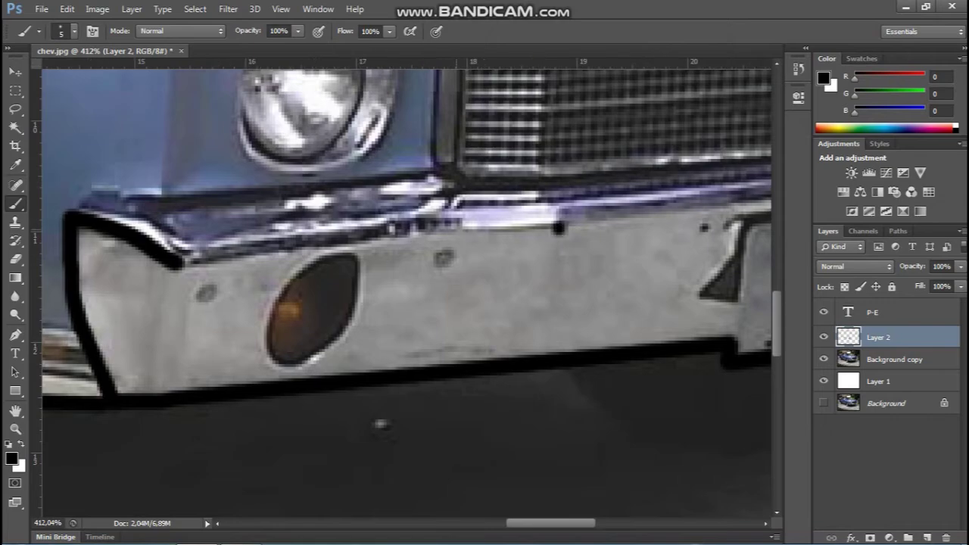
left_click_drag(559, 227, 181, 266)
scroll(186, 269, "down", 4)
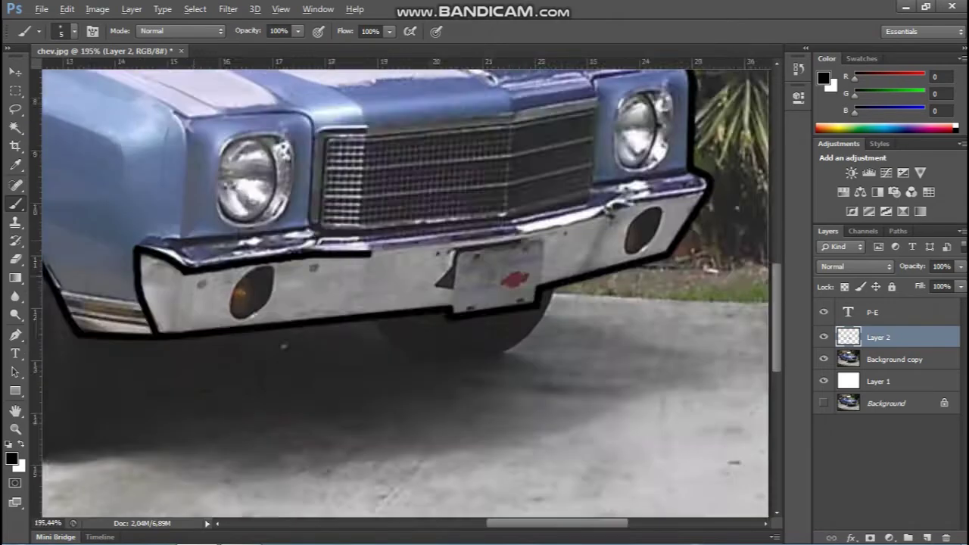
scroll(114, 271, "down", 1)
scroll(137, 302, "up", 2)
scroll(280, 302, "left", 3)
scroll(309, 305, "up", 1)
key("bracketleft")
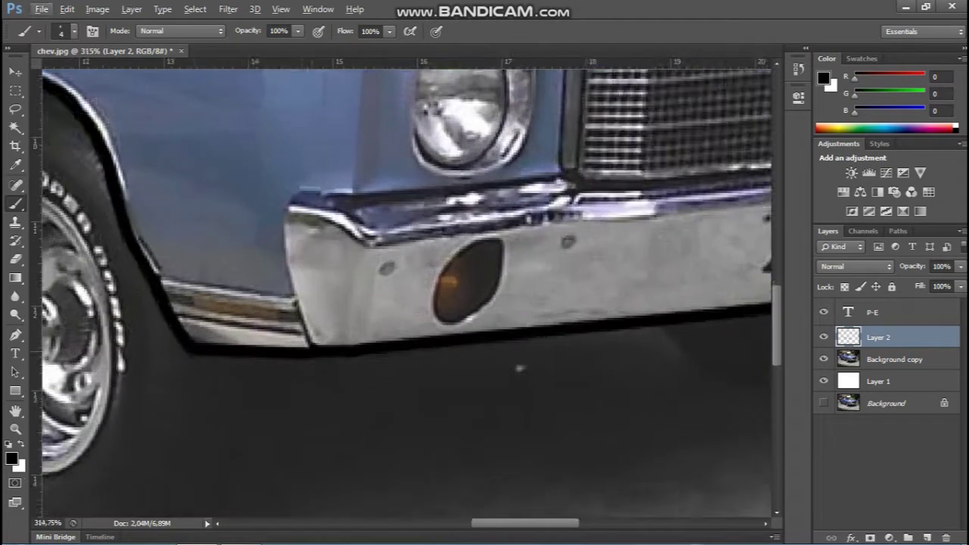
scroll(312, 337, "up", 1)
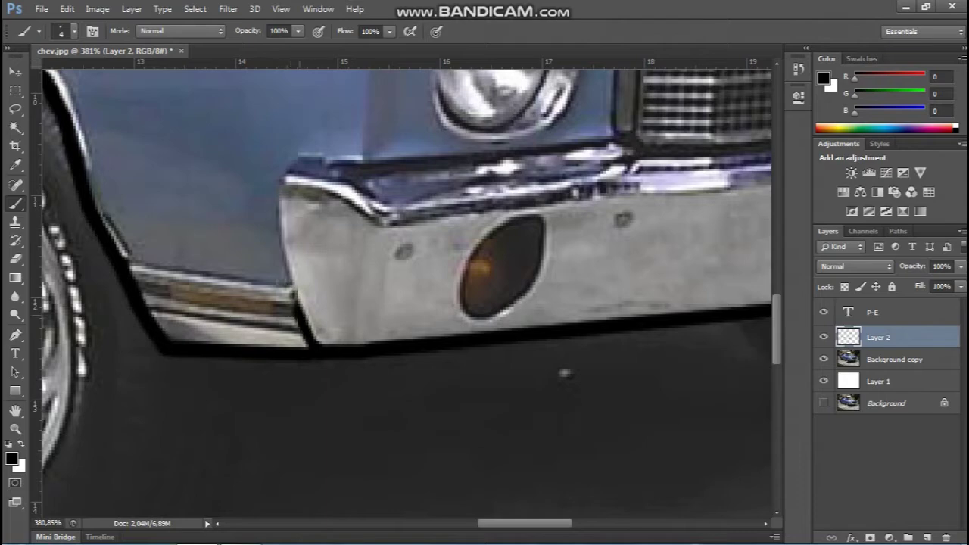
left_click_drag(301, 312, 276, 202)
Draw straight black lines along the left headlight housing top and up the hood edge.
scroll(360, 199, "down", 5)
scroll(457, 295, "up", 5)
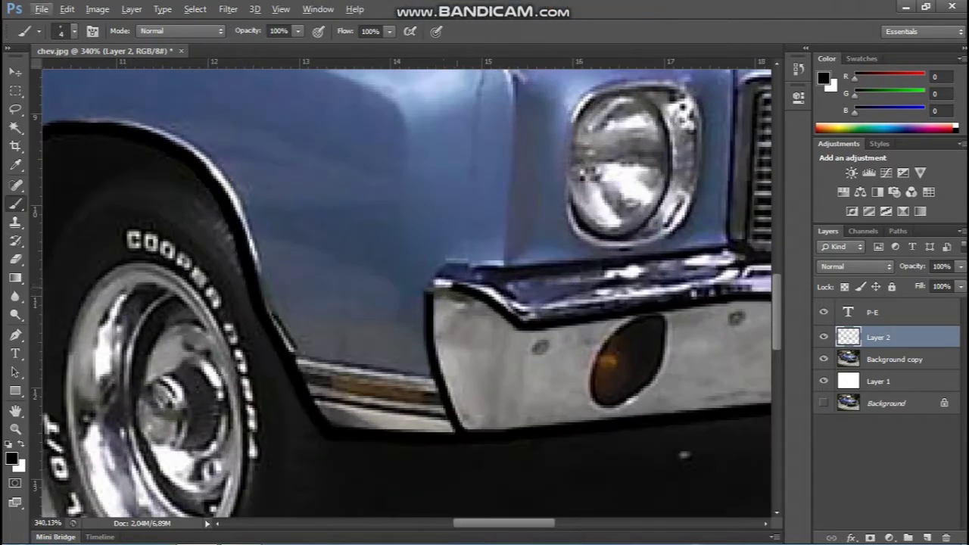
scroll(430, 291, "down", 2)
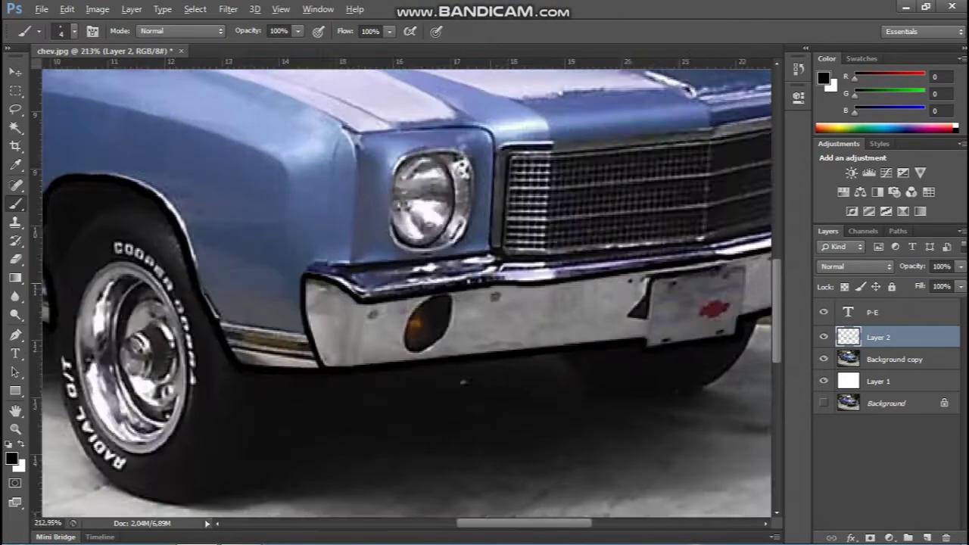
scroll(199, 192, "up", 2)
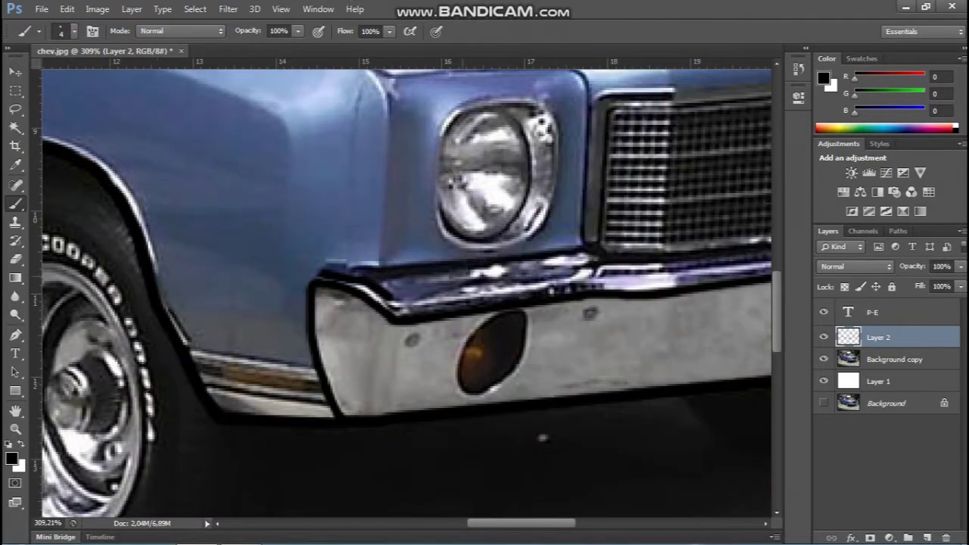
scroll(406, 296, "up", 1)
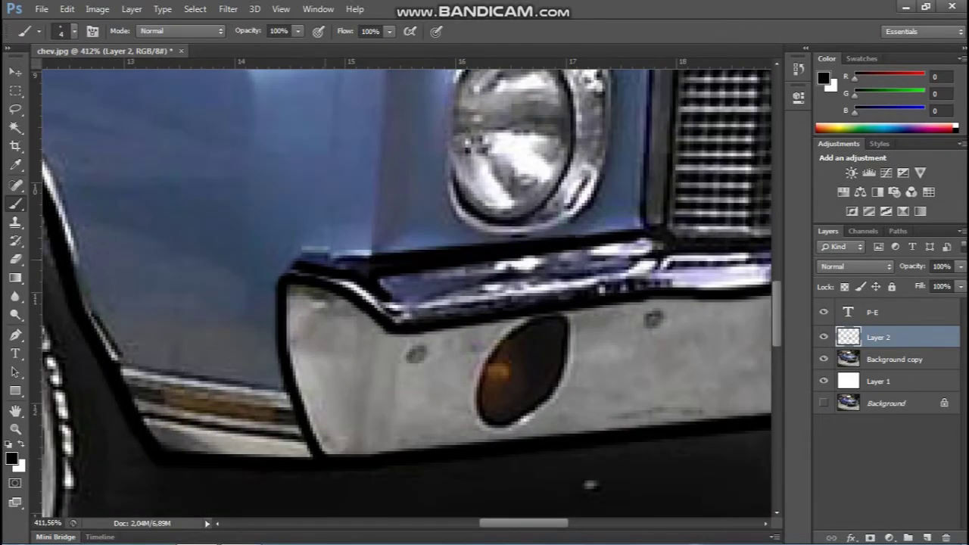
scroll(407, 291, "up", 3)
scroll(407, 292, "up", 1)
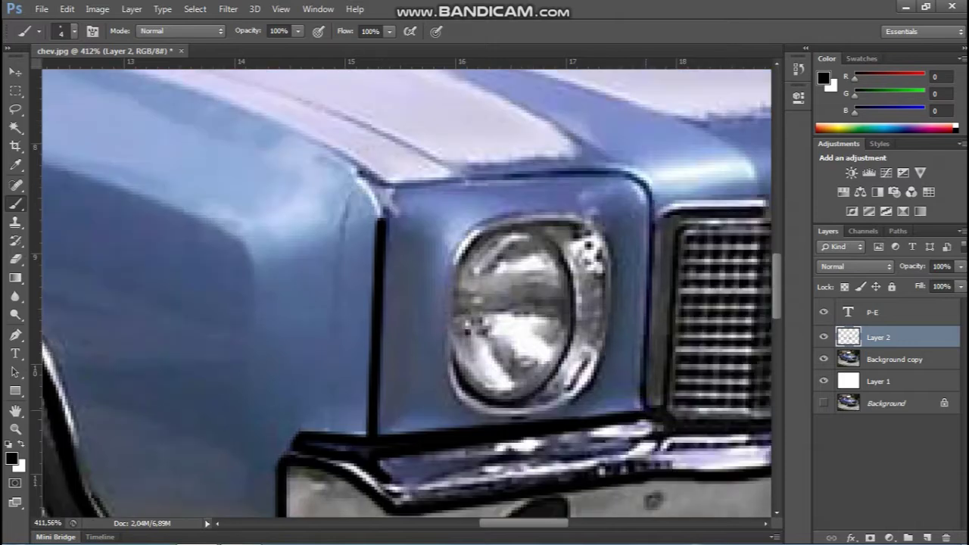
left_click(394, 184, "shift")
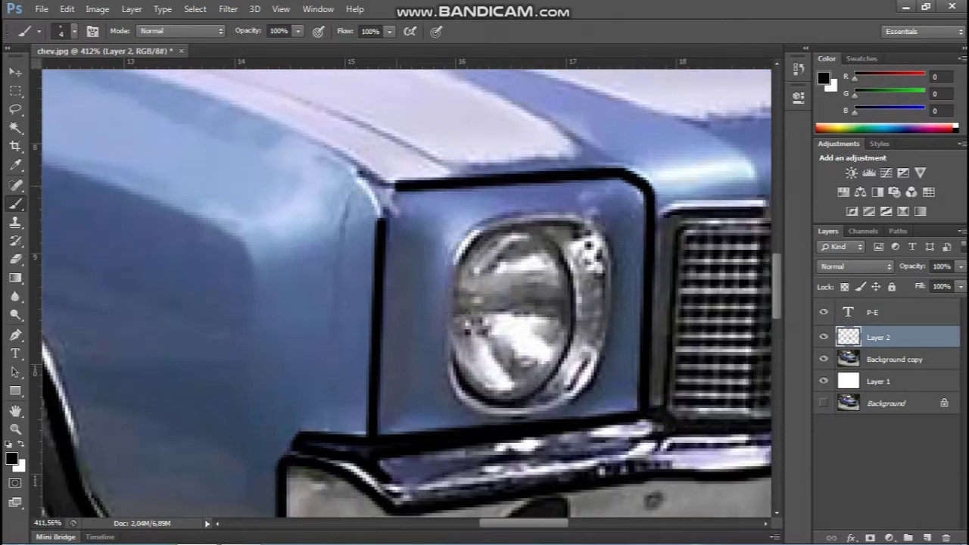
left_click(321, 143, "shift")
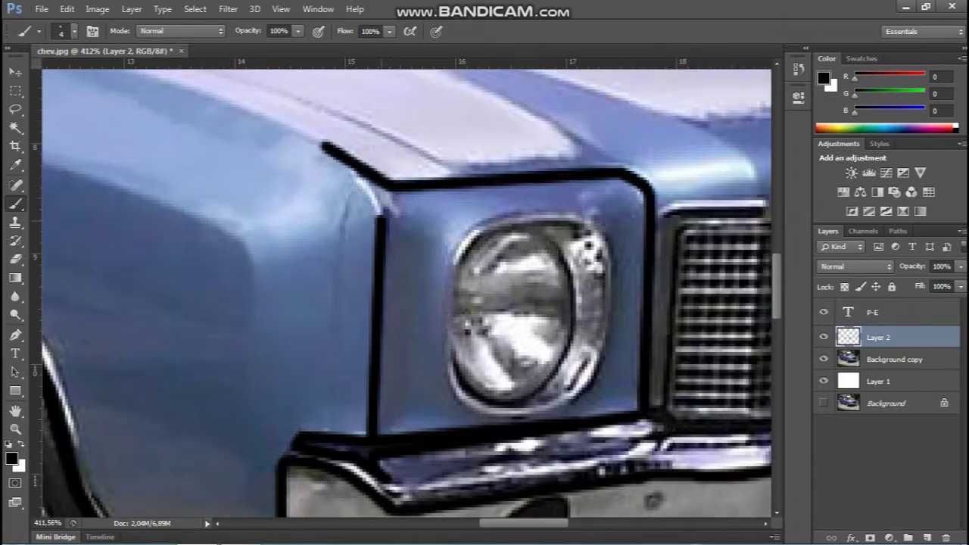
Outline the grille's top, right, bottom and left edges with straight black lines.
scroll(407, 291, "right", 5)
scroll(406, 291, "right", 2)
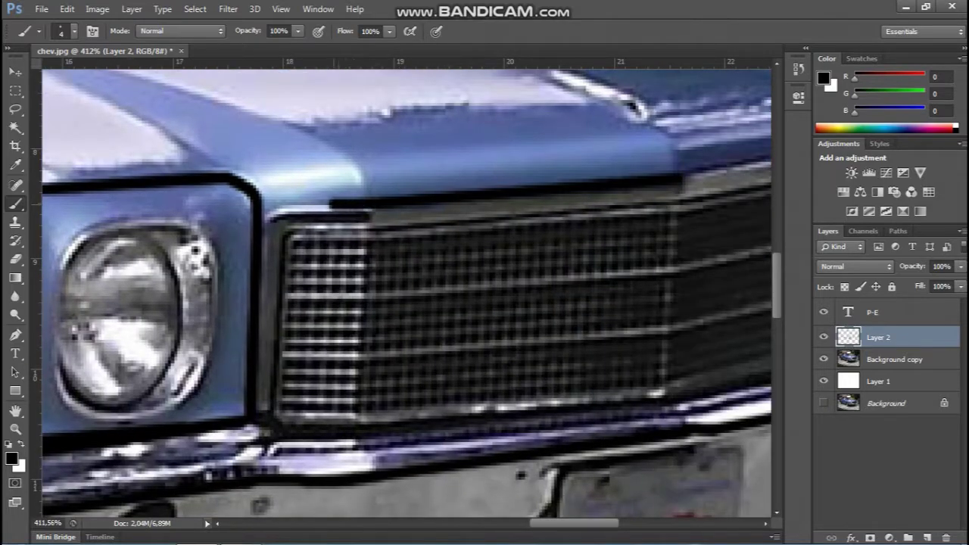
scroll(269, 212, "right", 5)
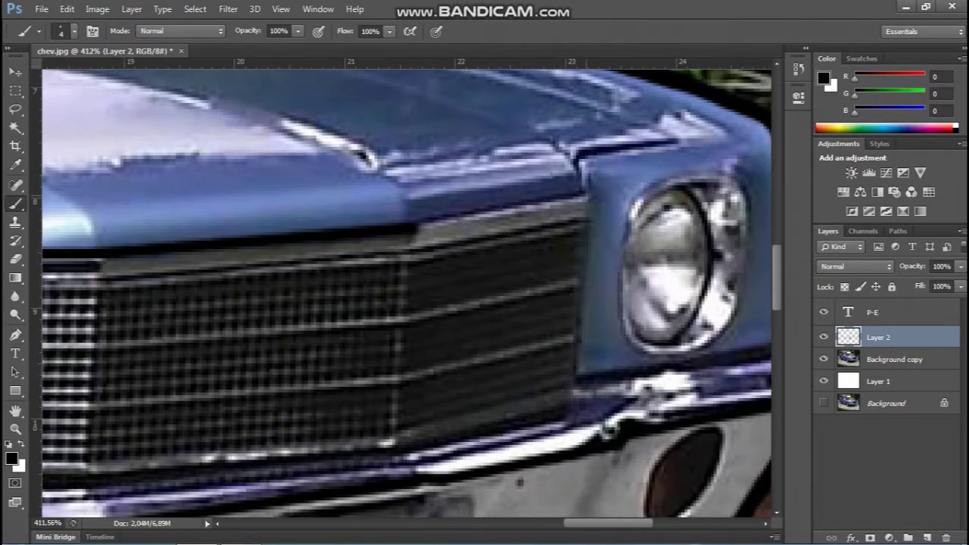
left_click(589, 200, "shift")
left_click(566, 418, "shift")
scroll(407, 292, "left", 3)
scroll(406, 291, "down", 2)
left_click(189, 385, "shift")
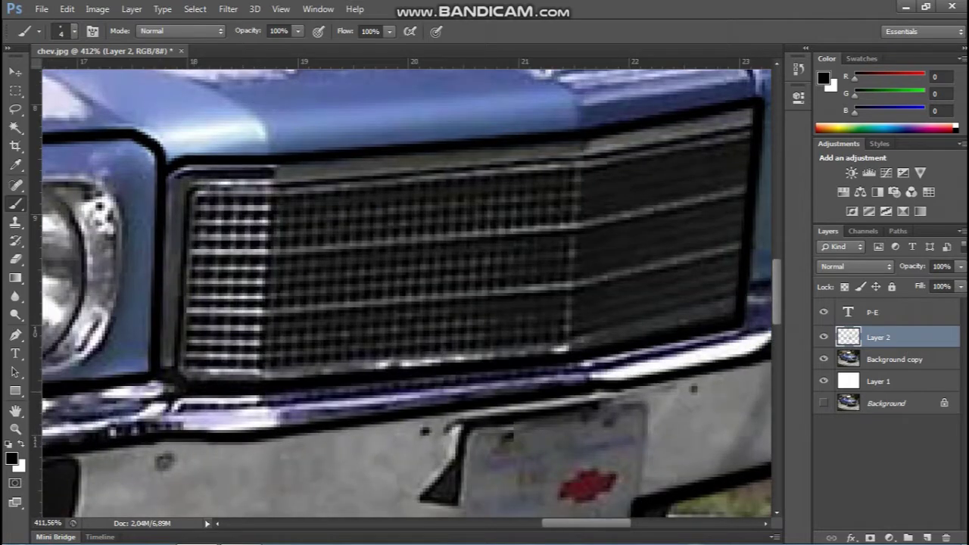
left_click(186, 198, "shift")
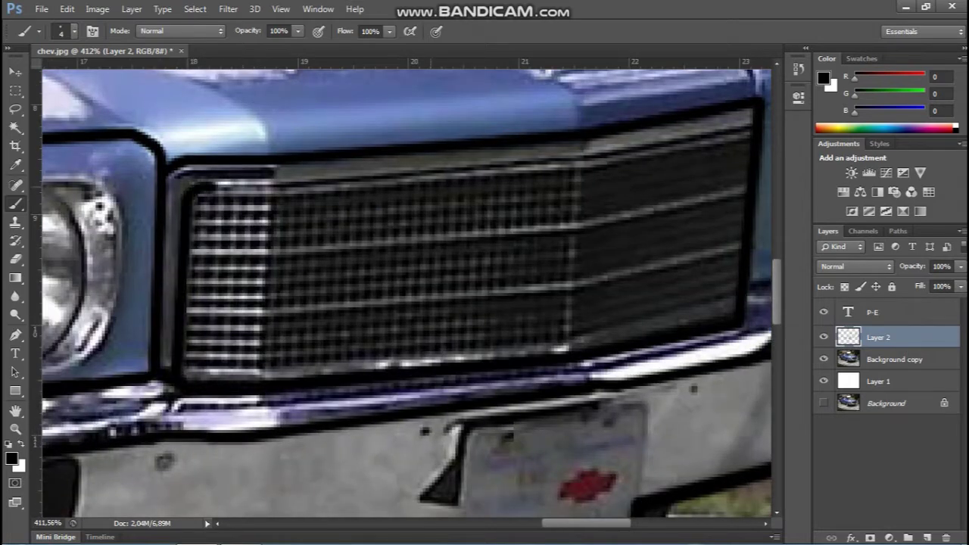
Lower the Background copy layer's opacity to 96%, then return to Layer 2.
left_click(893, 359)
left_click_drag(960, 267, 957, 282)
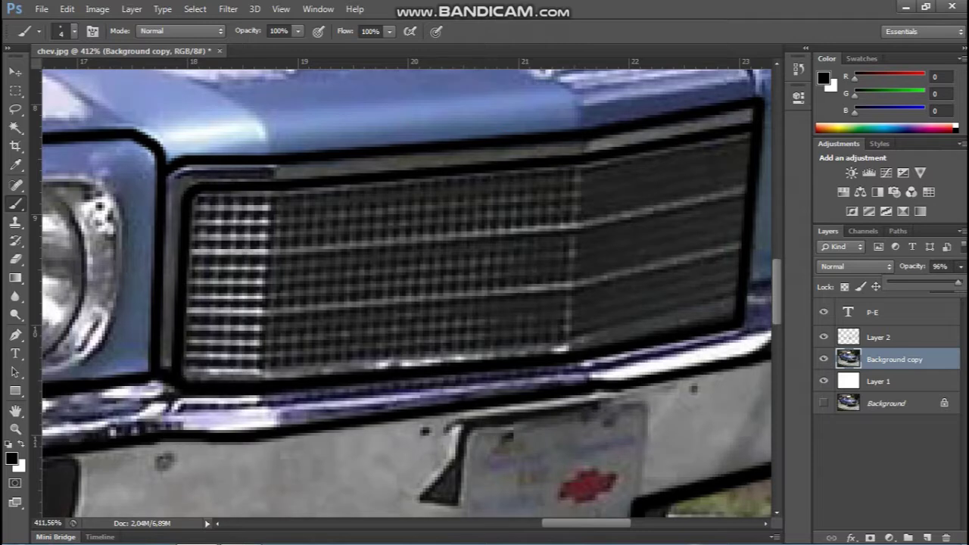
left_click(878, 337)
Fill the grille's lower-right edge and right-hand panels with dark paint.
left_click_drag(574, 296, 574, 342)
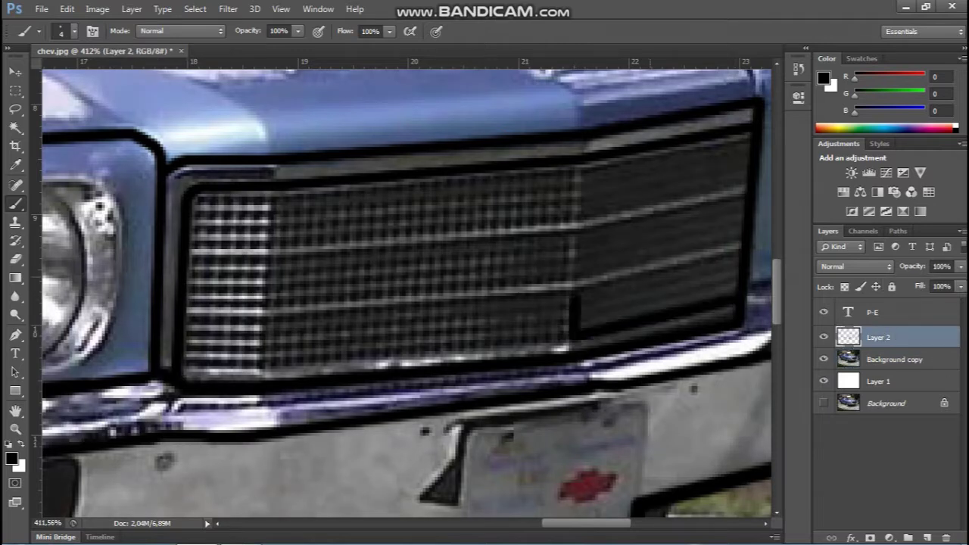
left_click_drag(738, 233, 576, 280)
left_click_drag(742, 192, 581, 241)
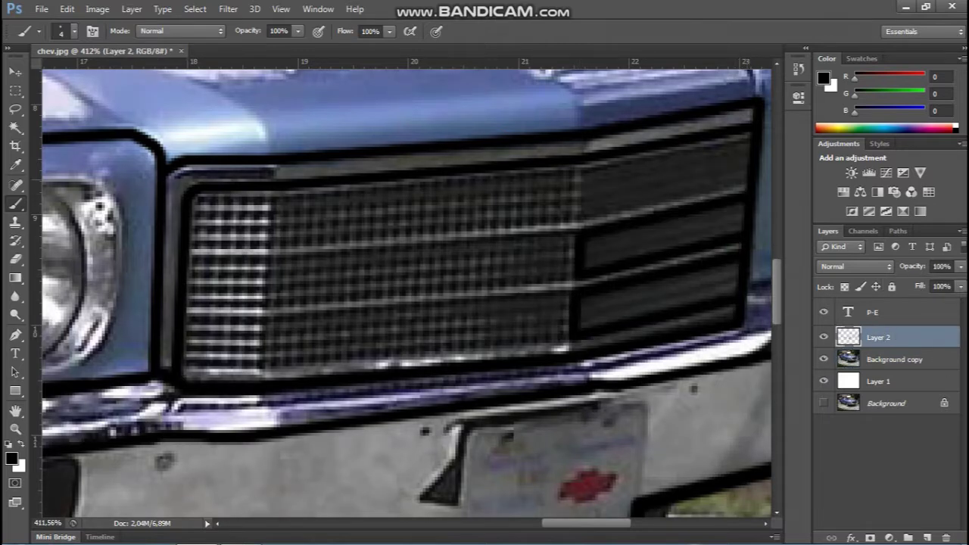
left_click_drag(743, 175, 578, 222)
left_click_drag(748, 137, 586, 177)
Darken the grille's bottom edge and its lower, middle and top horizontal bands.
left_click_drag(564, 298, 185, 364)
left_click_drag(554, 299, 184, 324)
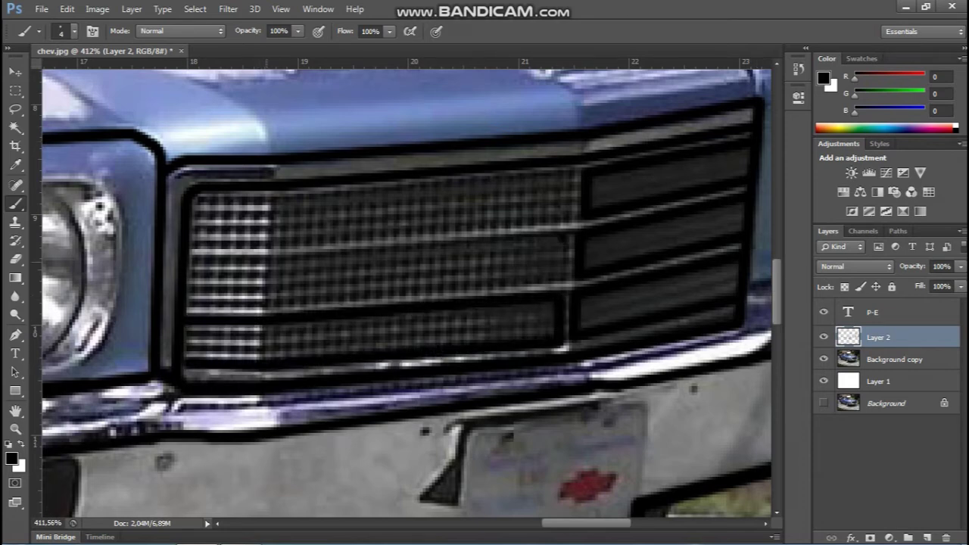
left_click_drag(564, 241, 188, 263)
left_click_drag(560, 305, 185, 309)
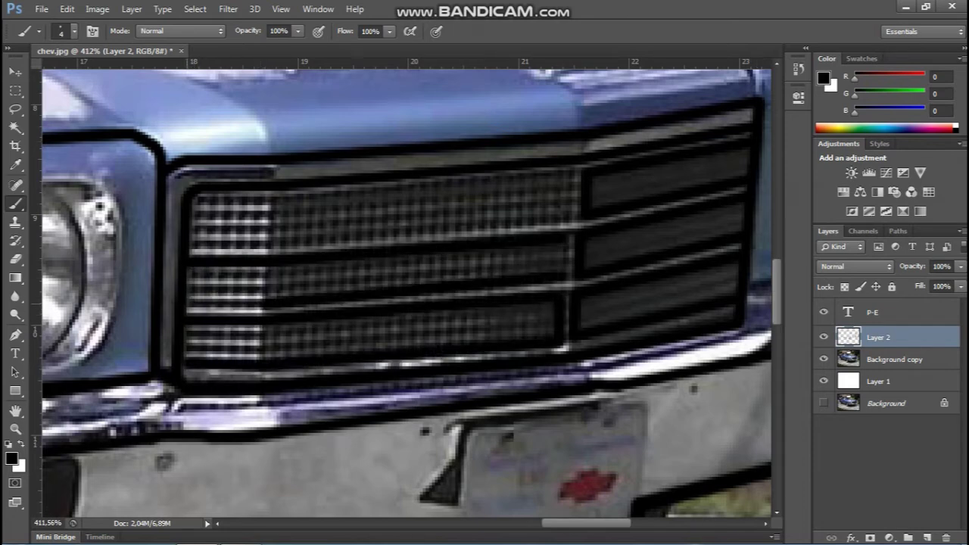
left_click_drag(566, 227, 188, 249)
key("ctrl+z")
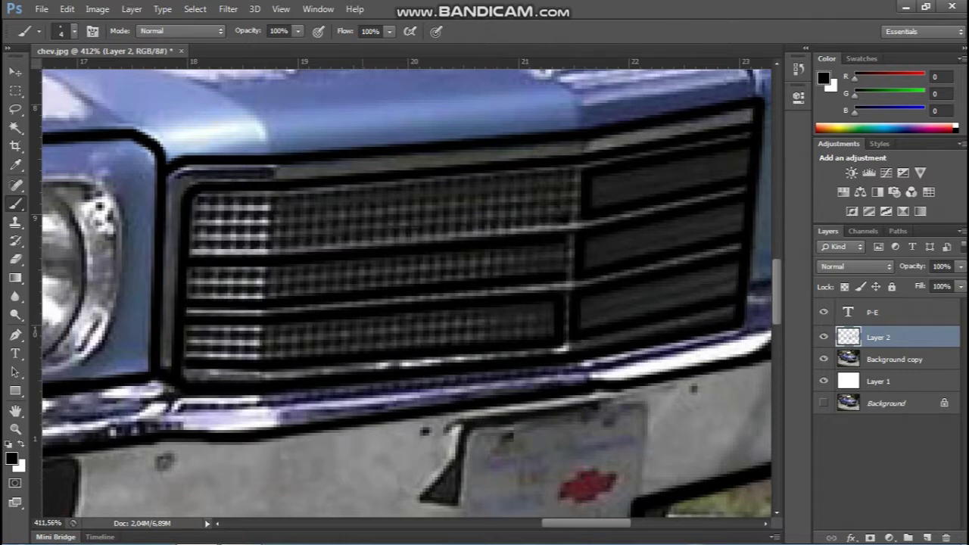
left_click_drag(563, 219, 187, 247)
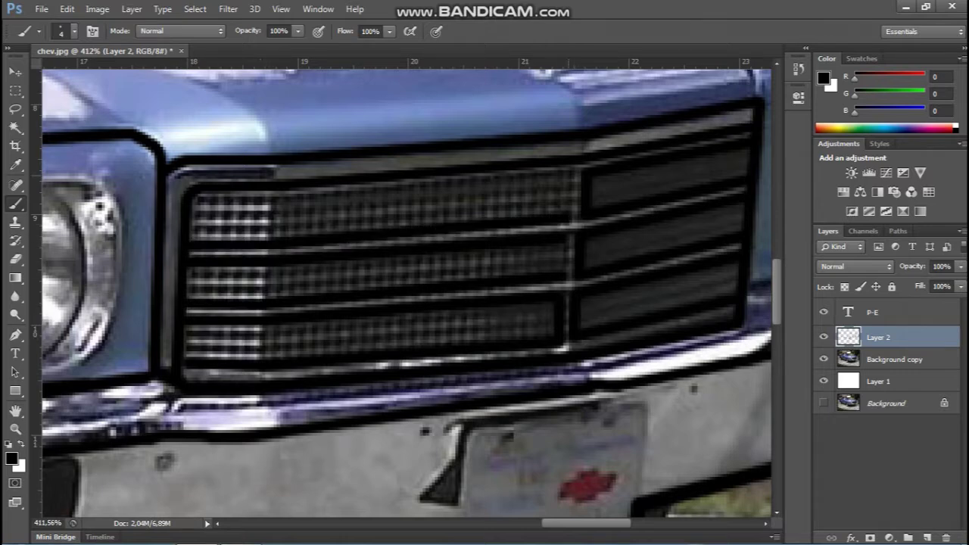
left_click_drag(563, 189, 191, 203)
Outline the headlight panel's lower edge and draw a vertical black line beside the headlight.
scroll(292, 248, "down", 10)
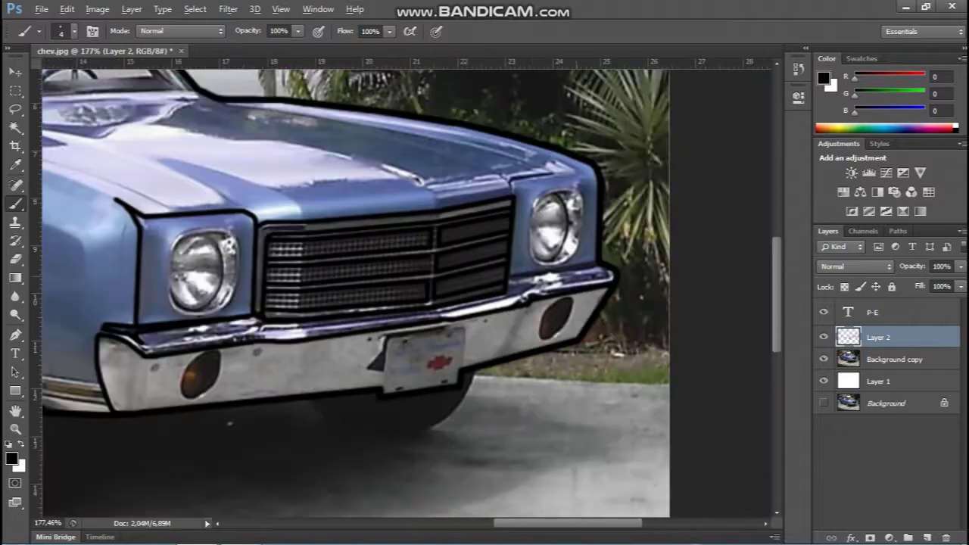
scroll(555, 220, "up", 10)
left_click_drag(603, 252, 416, 287)
scroll(416, 287, "up", 5)
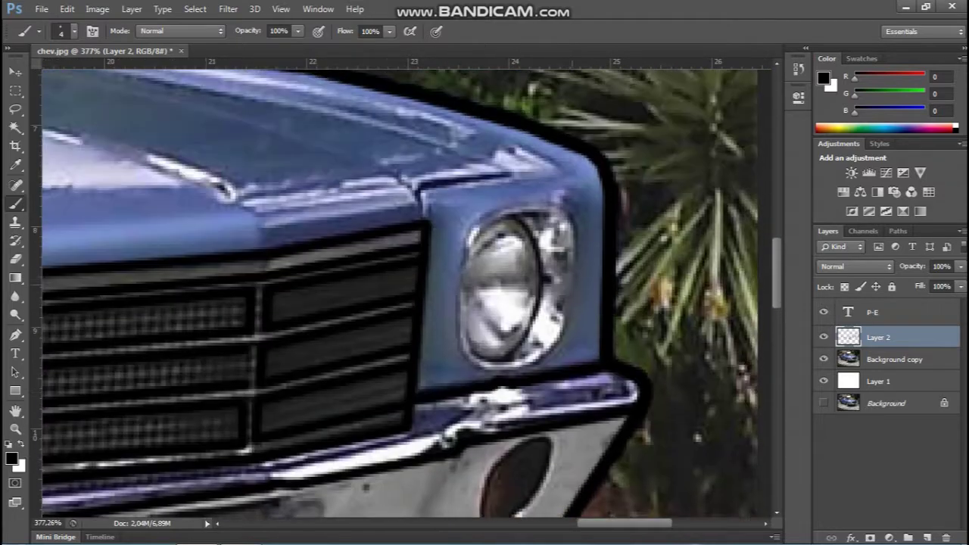
left_click_drag(421, 231, 560, 180)
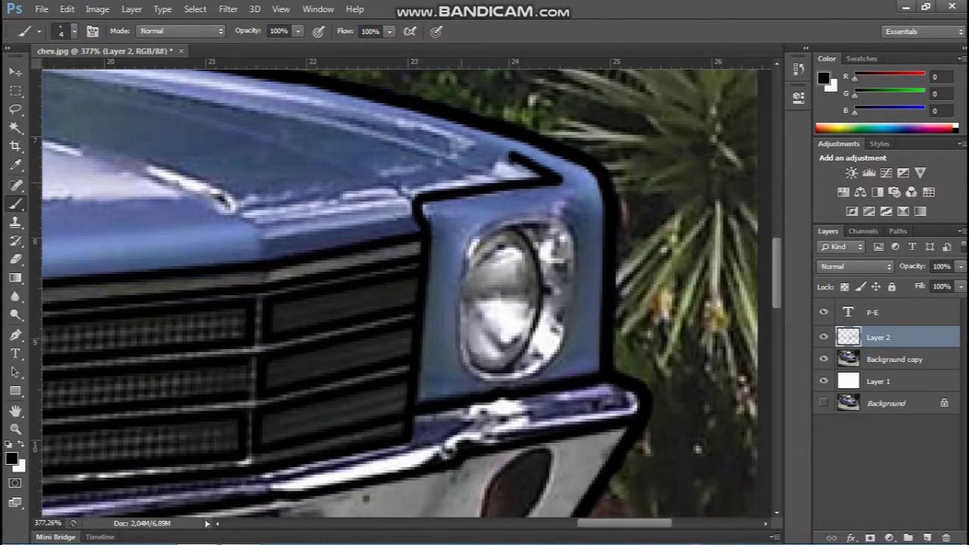
scroll(402, 287, "down", 10)
scroll(439, 272, "up", 9)
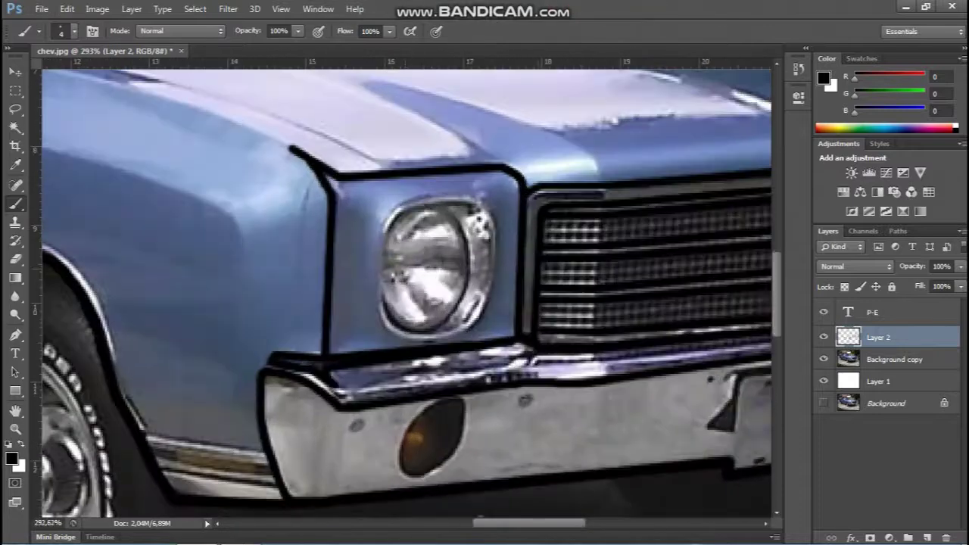
scroll(394, 227, "up", 2)
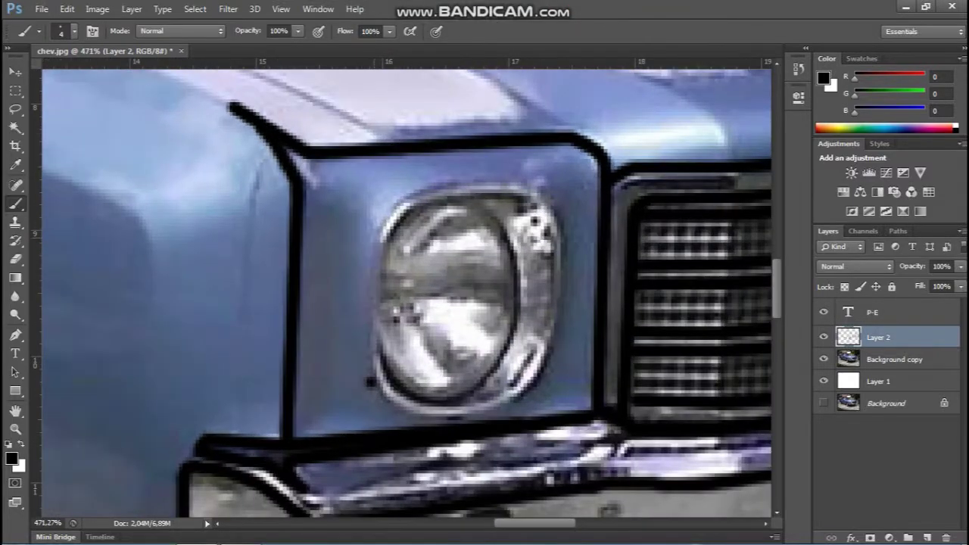
left_click(372, 236, "shift")
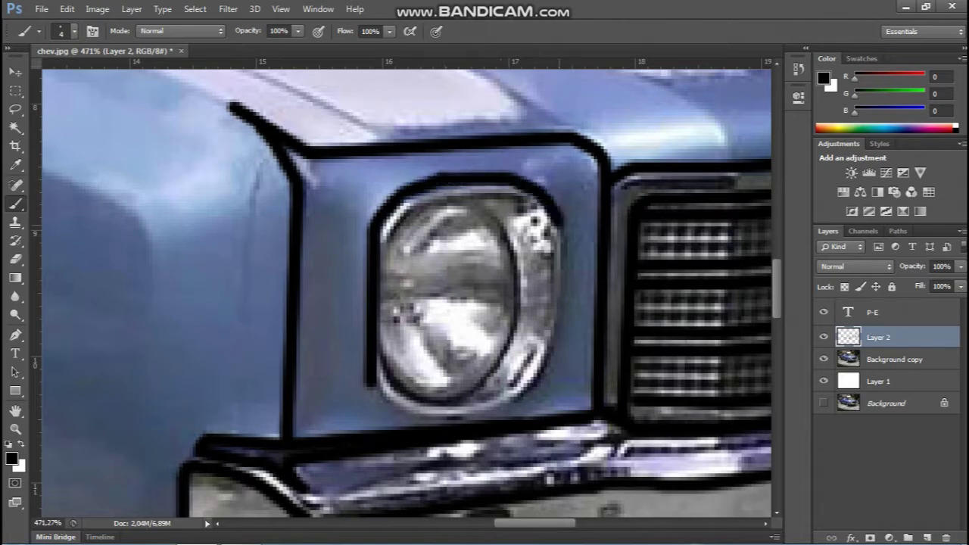
mouse_move(561, 221)
left_mouse_down()
mouse_move(549, 354)
mouse_move(419, 361)
mouse_move(507, 292)
mouse_move(512, 177)
left_mouse_up()
scroll(549, 354, "down", 2)
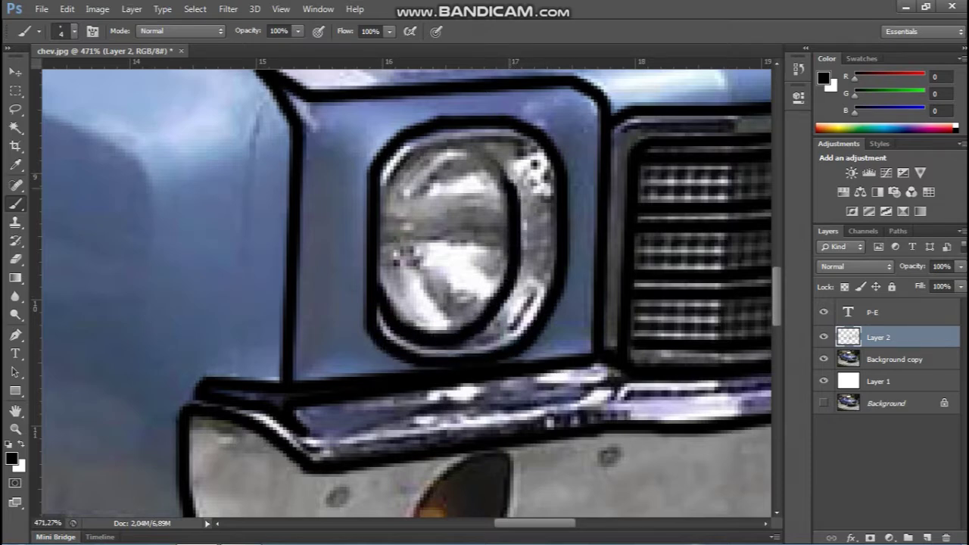
key("alt")
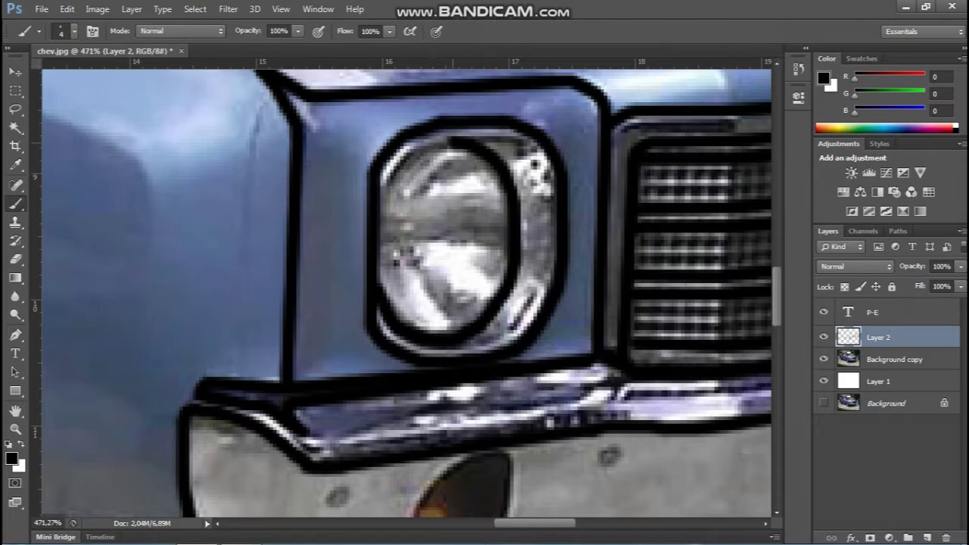
Ring the headlight lens in black along its top, left and right edges, undoing misplaced strokes.
left_click_drag(386, 185, 458, 139)
key("h")
left_click_drag(424, 227, 666, 227)
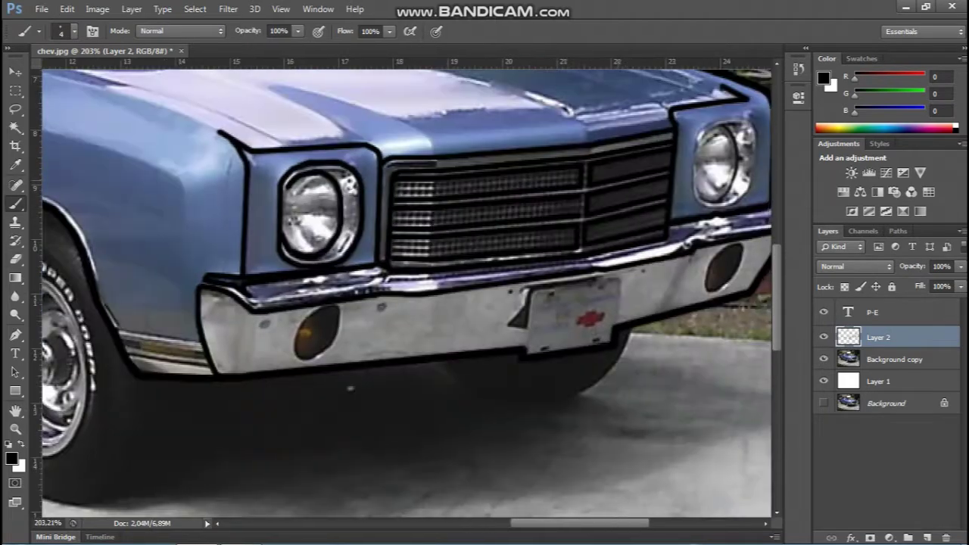
left_click_drag(331, 331, 338, 179)
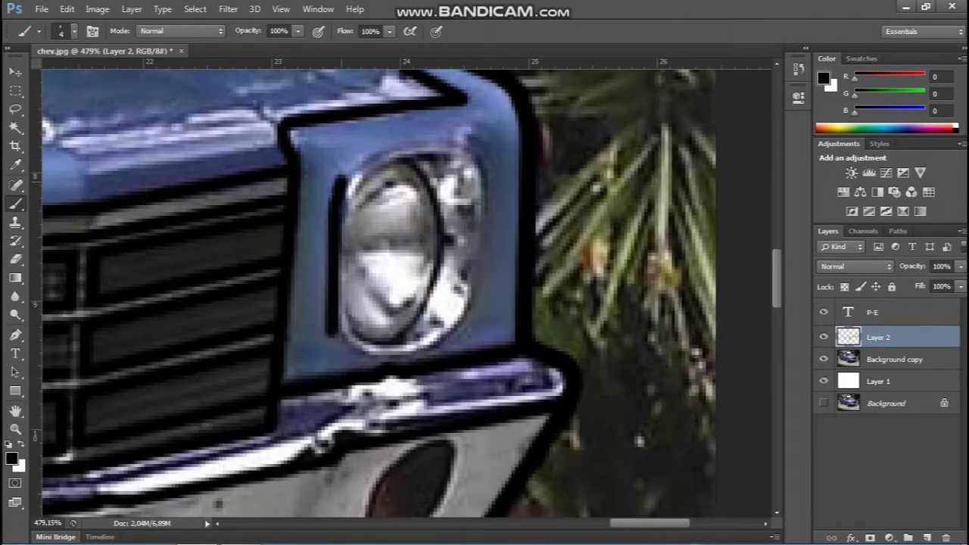
key("ctrl+z")
mouse_move(471, 138)
left_mouse_down()
mouse_move(382, 145)
mouse_move(476, 153)
left_mouse_up()
key("ctrl+z")
key("ctrl+z")
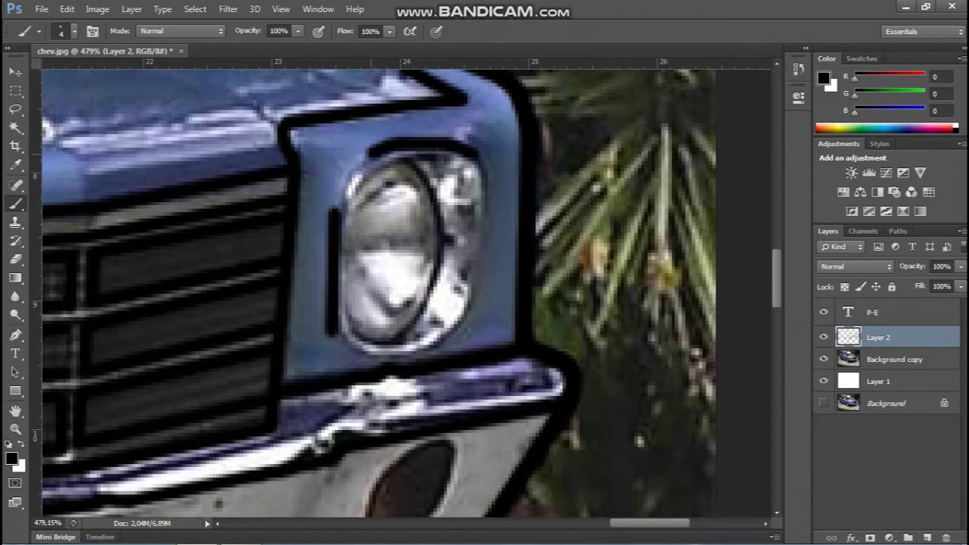
scroll(343, 197, "down", 3)
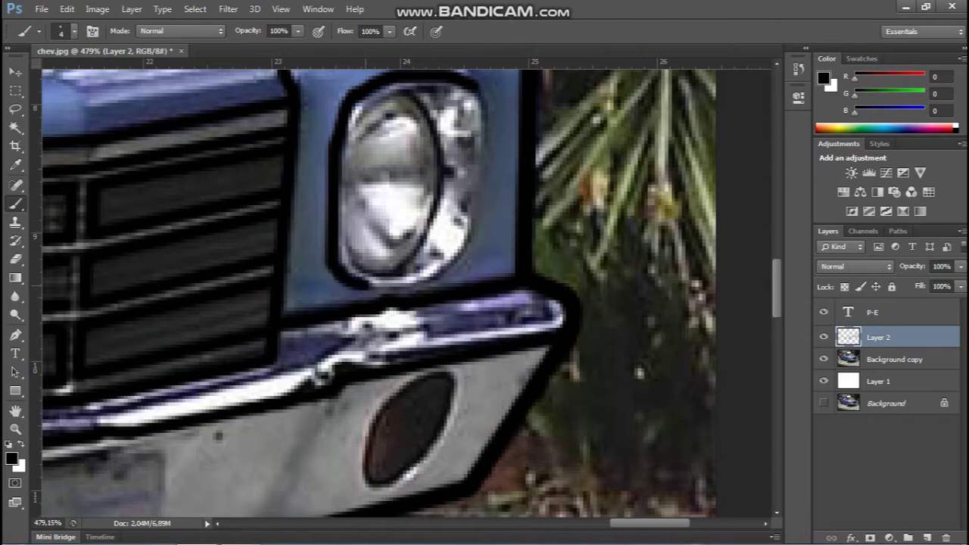
left_click_drag(367, 287, 477, 92)
scroll(477, 92, "up", 1)
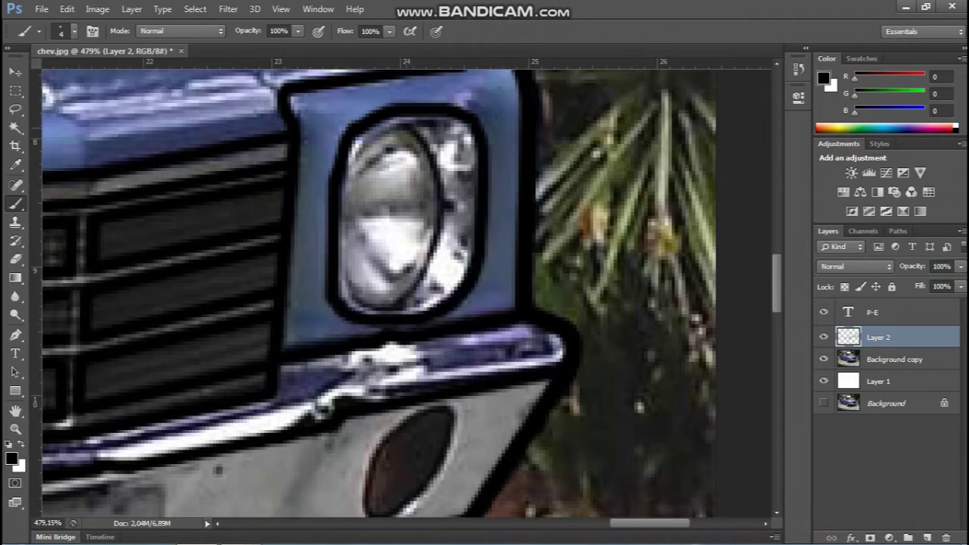
left_click_drag(402, 121, 445, 198)
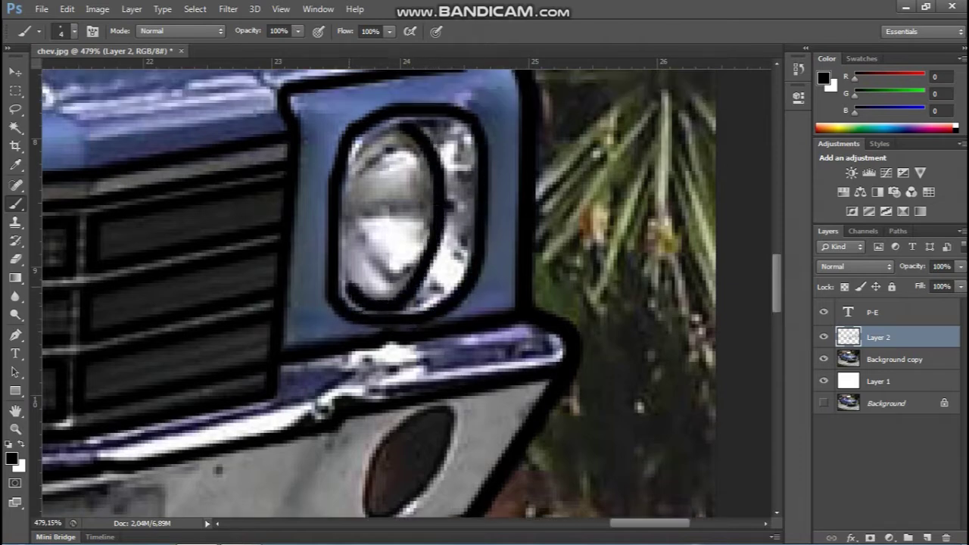
scroll(409, 292, "down", 3)
scroll(303, 341, "up", 2)
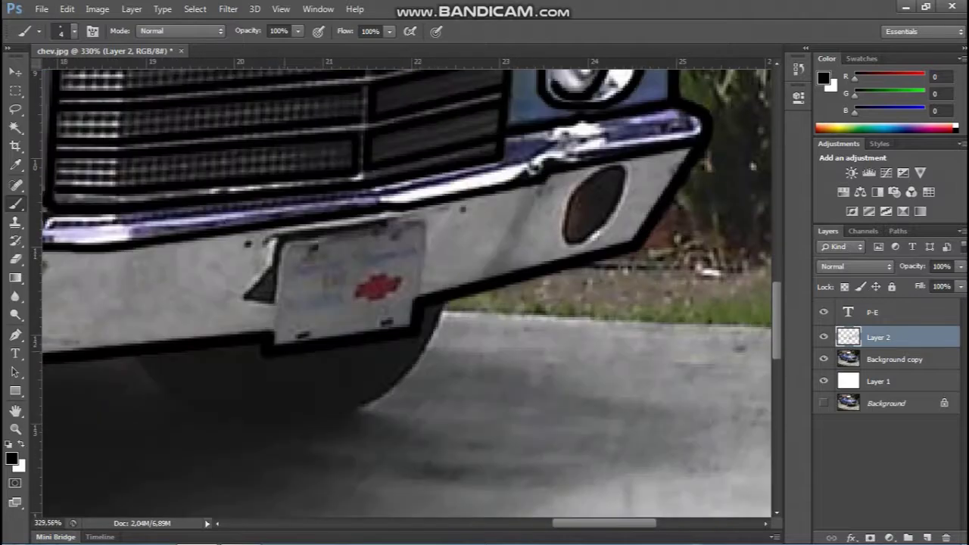
Outline the licence plate's left, right and top edges in black.
left_click_drag(270, 342, 284, 244)
left_click_drag(423, 227, 416, 300)
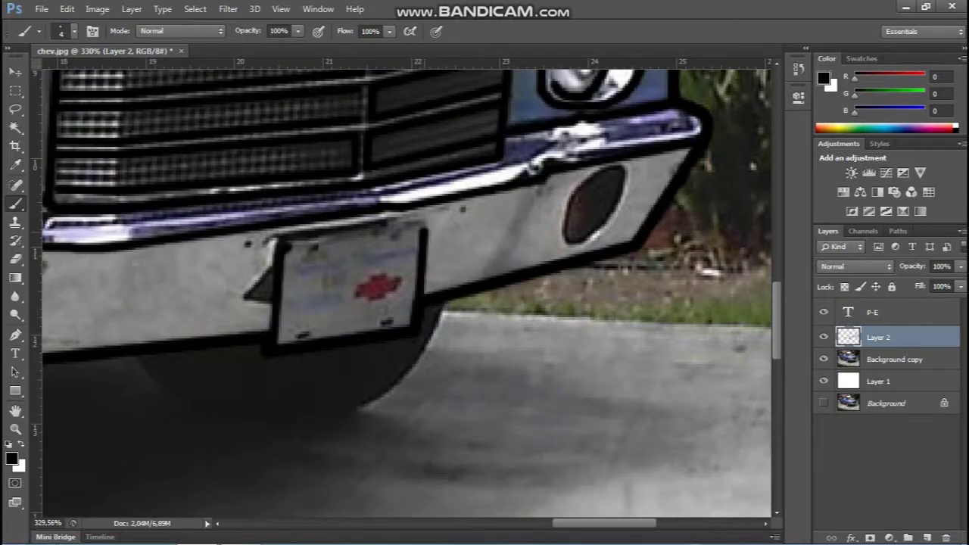
left_click_drag(399, 224, 282, 258)
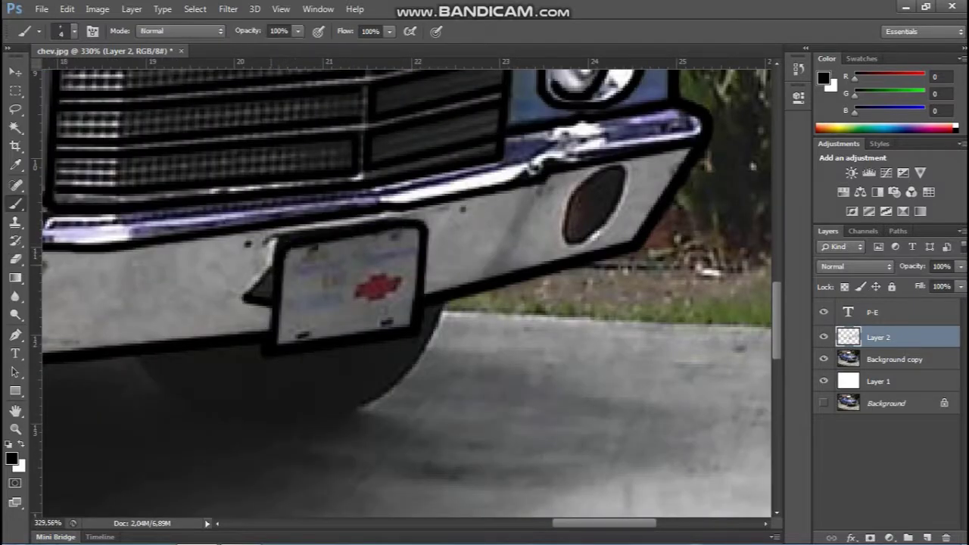
scroll(260, 282, "up", 1)
scroll(262, 273, "down", 1)
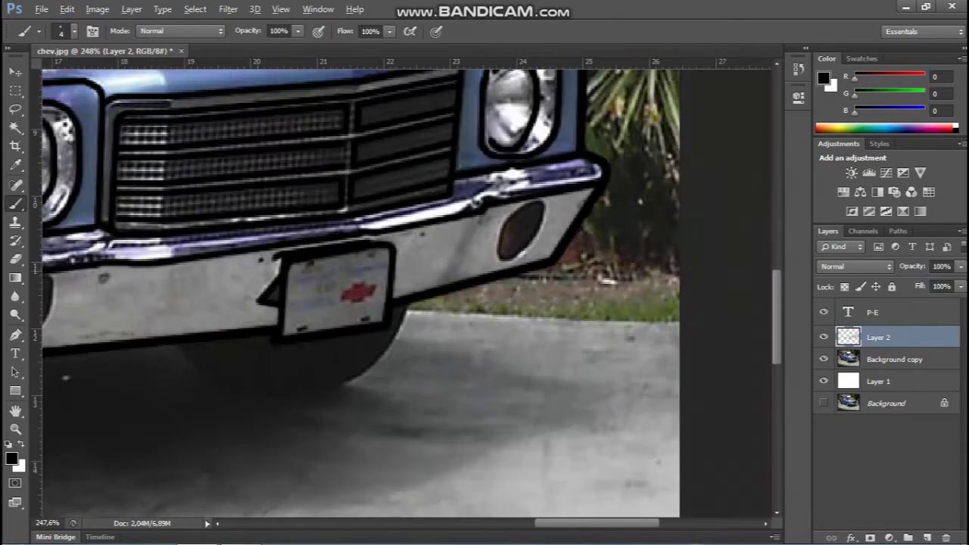
scroll(262, 260, "up", 1)
scroll(228, 396, "left", 3)
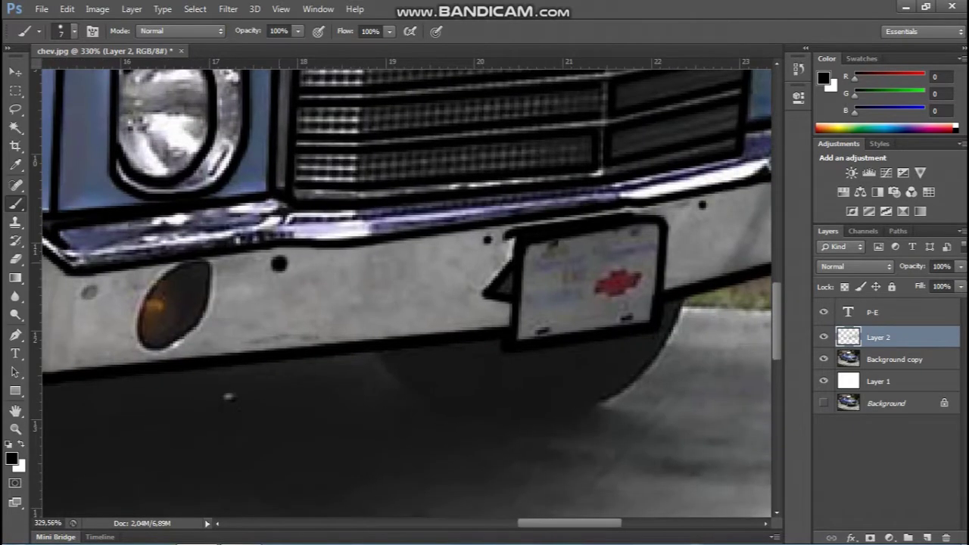
Outline the fog light and lower bumper edge, then fit the whole car on screen.
key("e")
key("b")
key("e")
key("b")
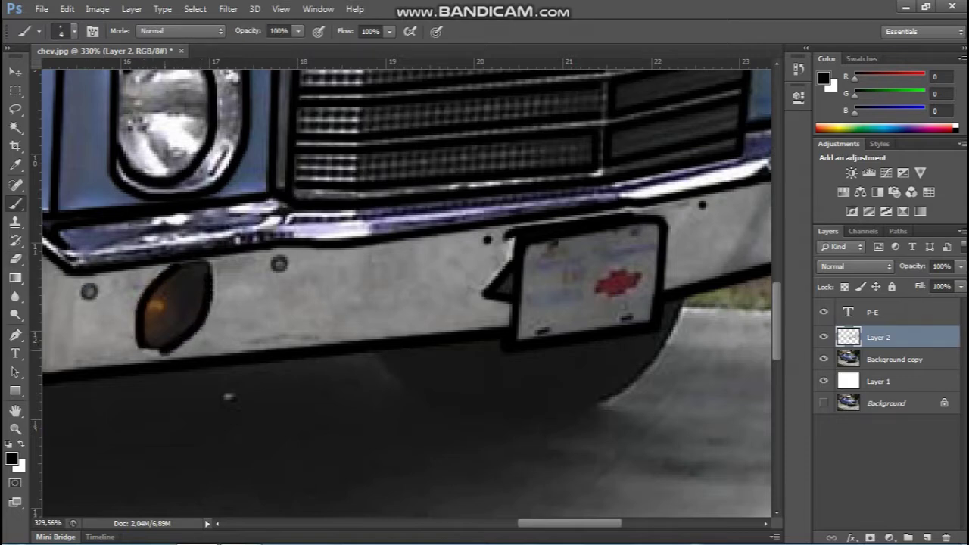
scroll(408, 288, "right", 3)
scroll(409, 288, "up", 2)
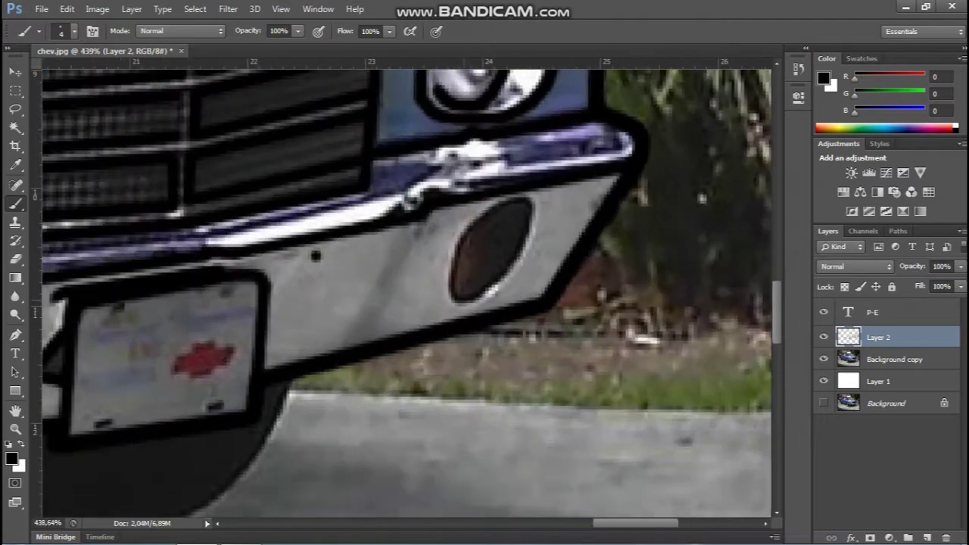
mouse_move(533, 199)
left_mouse_down()
mouse_move(512, 273)
mouse_move(454, 306)
left_mouse_up()
key("ctrl+0")
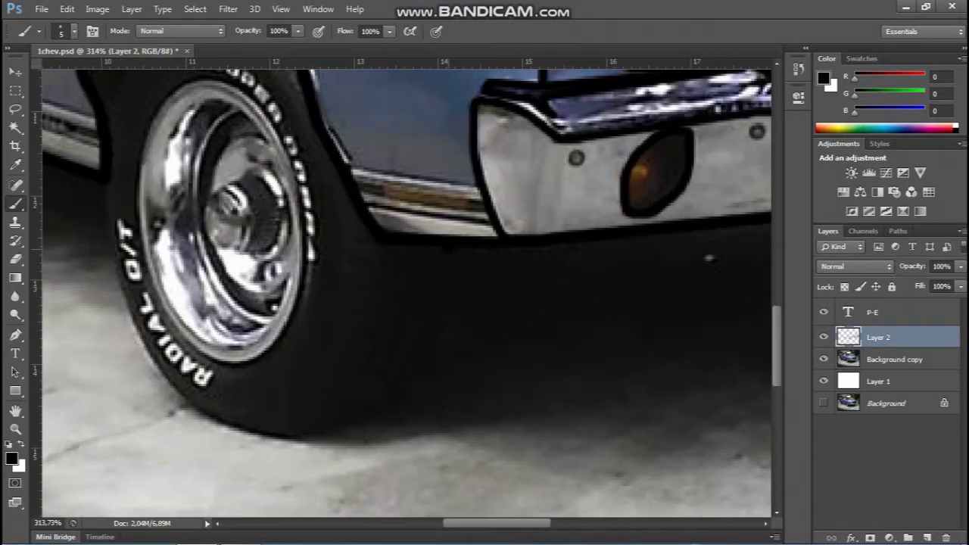
Outline the shadow under the car body and the tyre's bottom and left edges in black.
left_click_drag(452, 255, 425, 358)
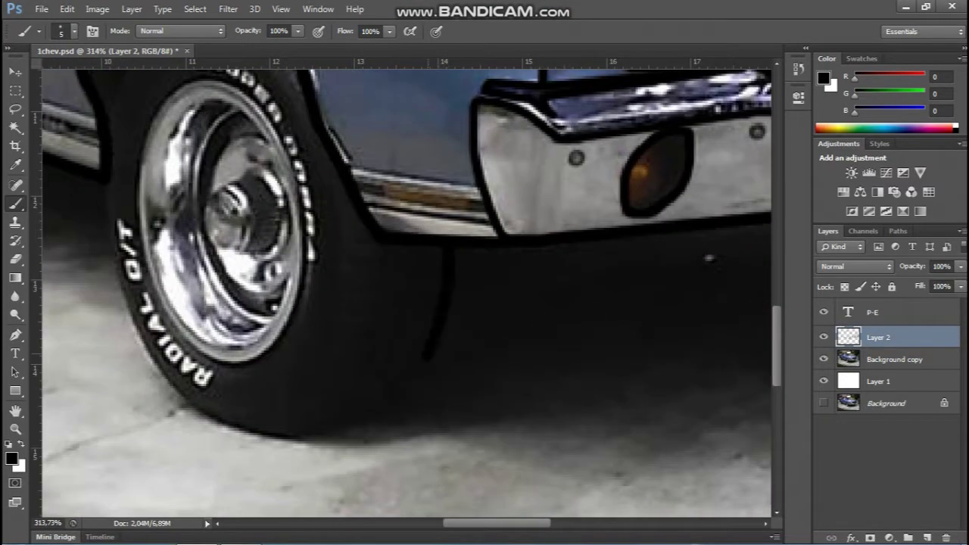
left_click_drag(381, 415, 296, 436)
scroll(295, 436, "up", 2)
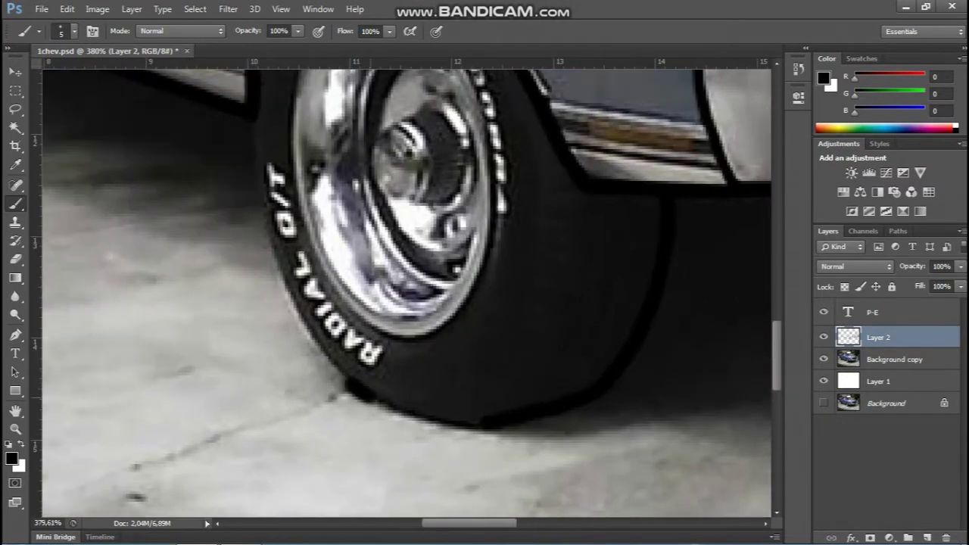
mouse_move(345, 379)
left_mouse_down()
mouse_move(443, 429)
mouse_move(485, 431)
left_mouse_up()
left_click_drag(325, 318, 484, 409)
mouse_move(417, 209)
left_mouse_down()
mouse_move(429, 325)
mouse_move(483, 447)
mouse_move(483, 333)
left_mouse_up()
mouse_move(472, 327)
left_mouse_down()
mouse_move(491, 342)
mouse_move(480, 333)
left_mouse_up()
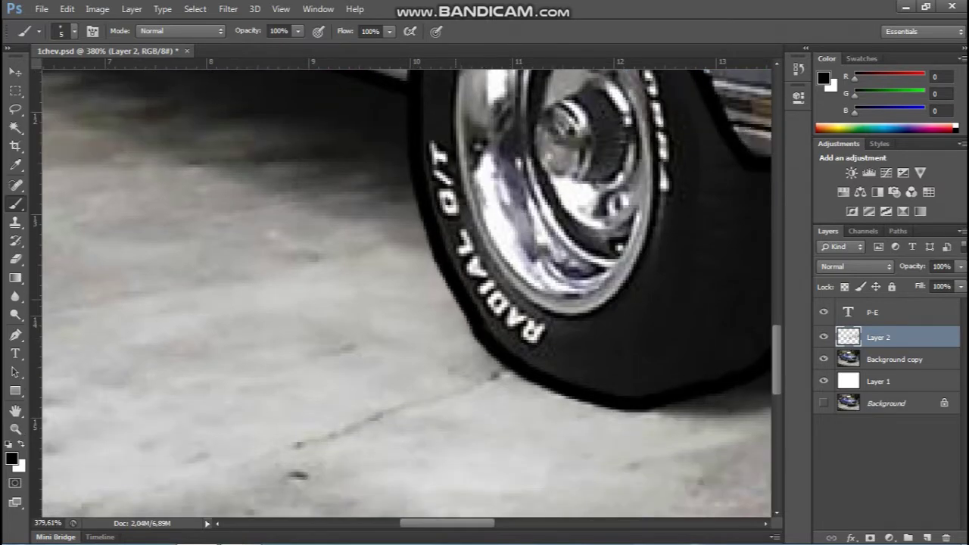
scroll(478, 335, "down", 5)
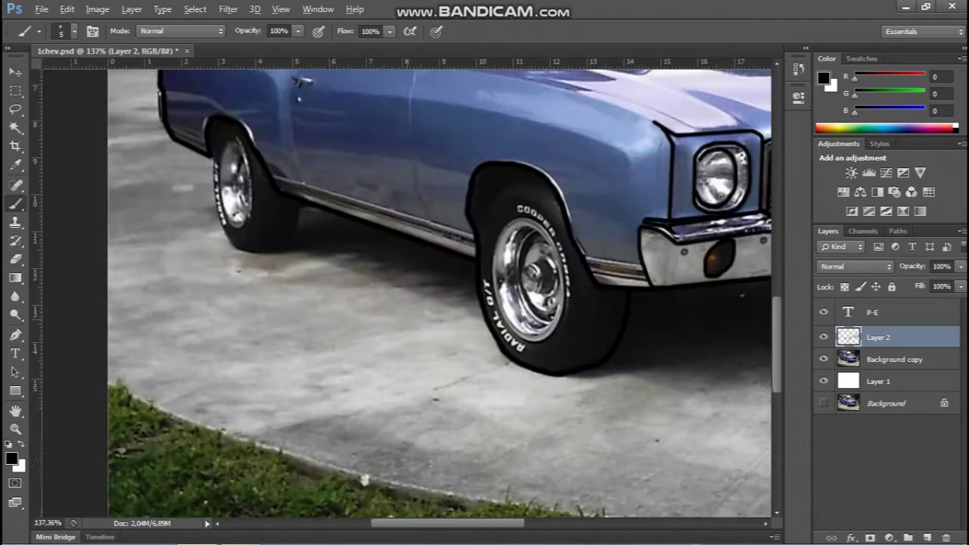
scroll(484, 333, "up", 5)
left_click_drag(505, 321, 515, 338)
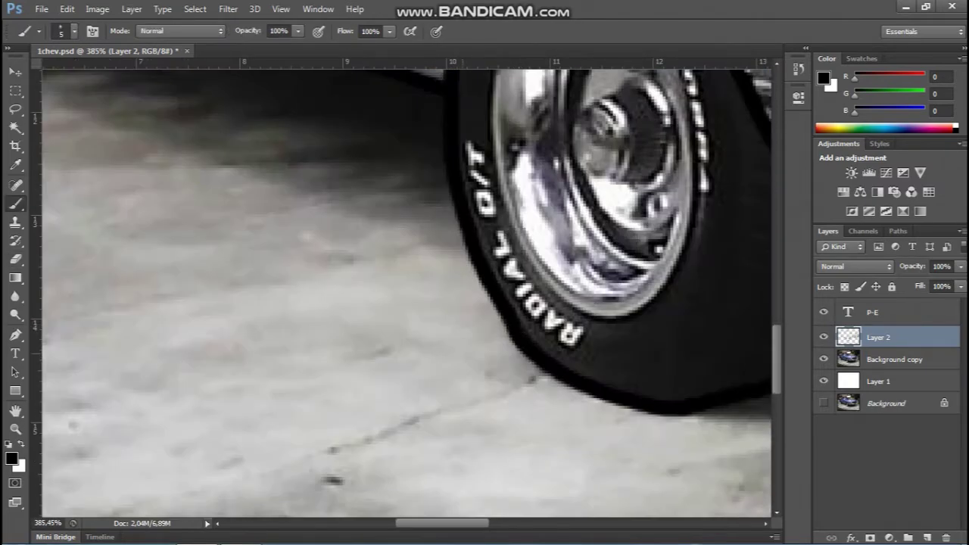
Outline the shadow behind the front tyre and the front tyre's left edge.
scroll(310, 186, "down", 1)
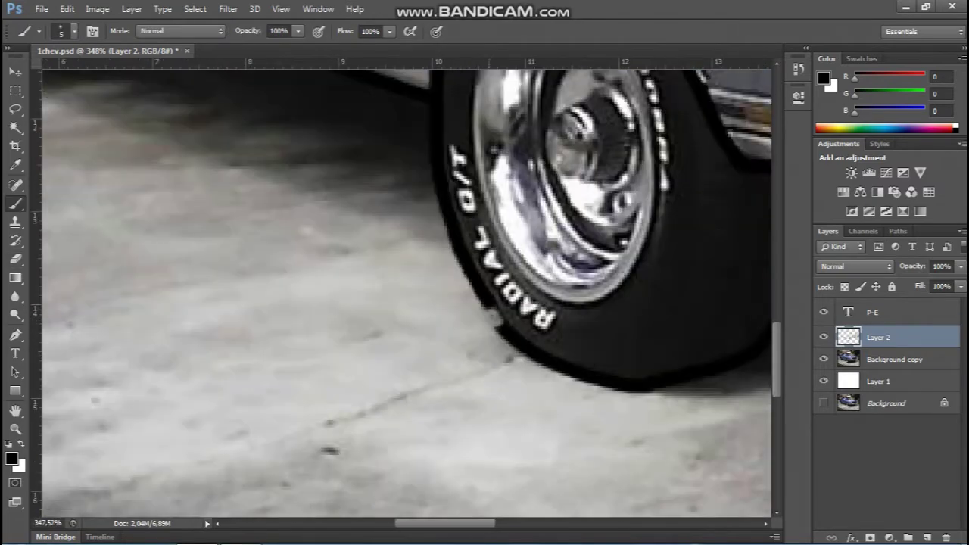
scroll(480, 318, "down", 1)
key("e")
key("b")
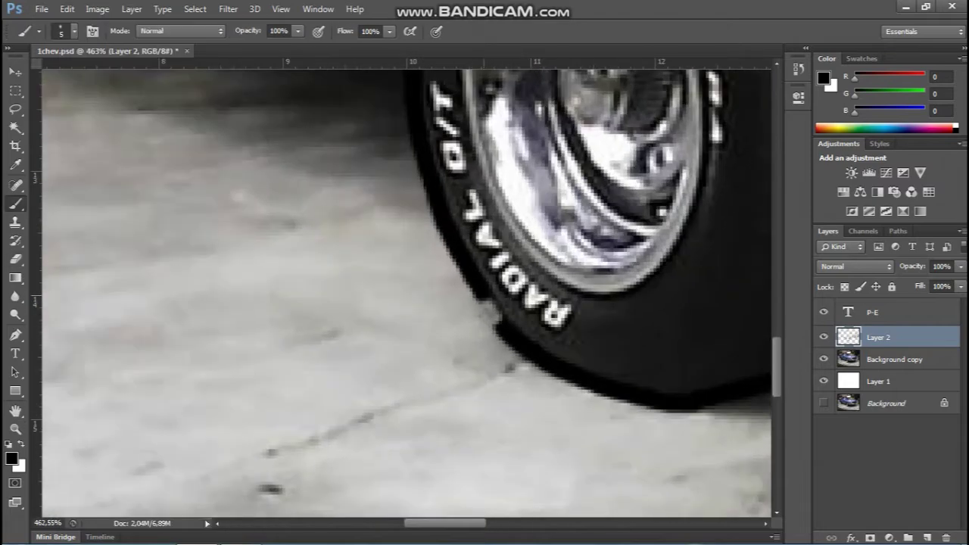
scroll(488, 322, "down", 1)
scroll(484, 303, "left", 3)
scroll(454, 288, "down", 1)
scroll(386, 277, "up", 2)
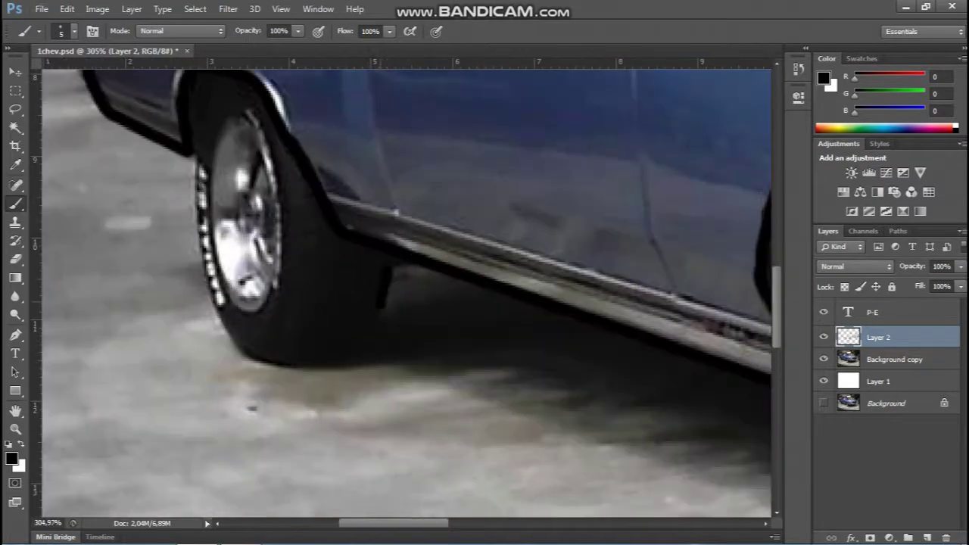
left_click_drag(386, 265, 383, 306)
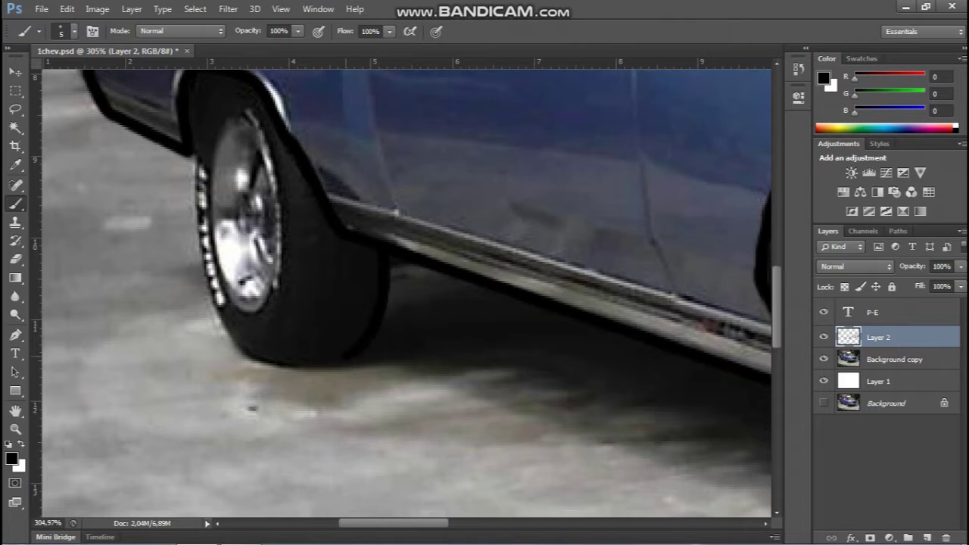
scroll(364, 212, "up", 1)
left_click_drag(363, 212, 364, 337)
scroll(365, 337, "down", 2)
left_click_drag(368, 250, 369, 303)
key("ctrl+z")
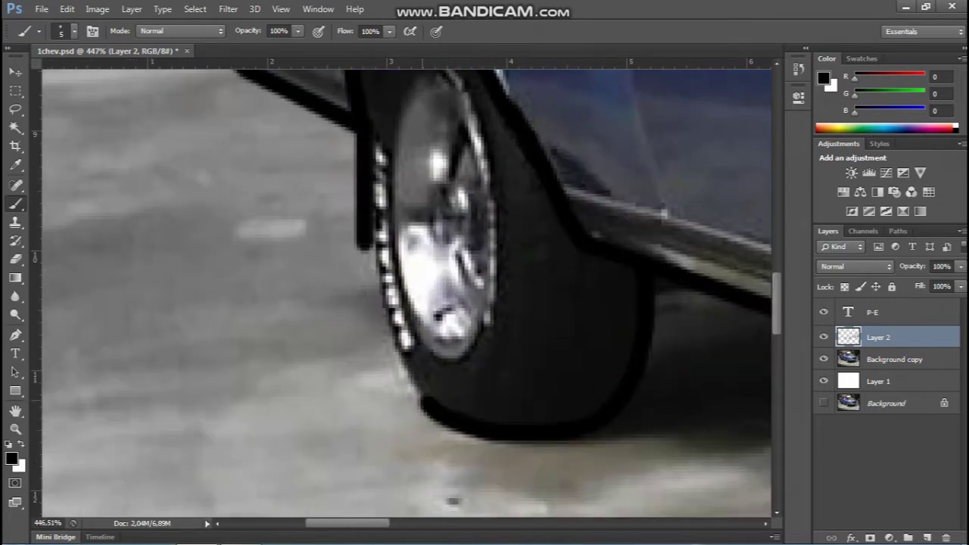
mouse_move(422, 407)
left_mouse_down()
mouse_move(383, 337)
mouse_move(372, 246)
left_mouse_up()
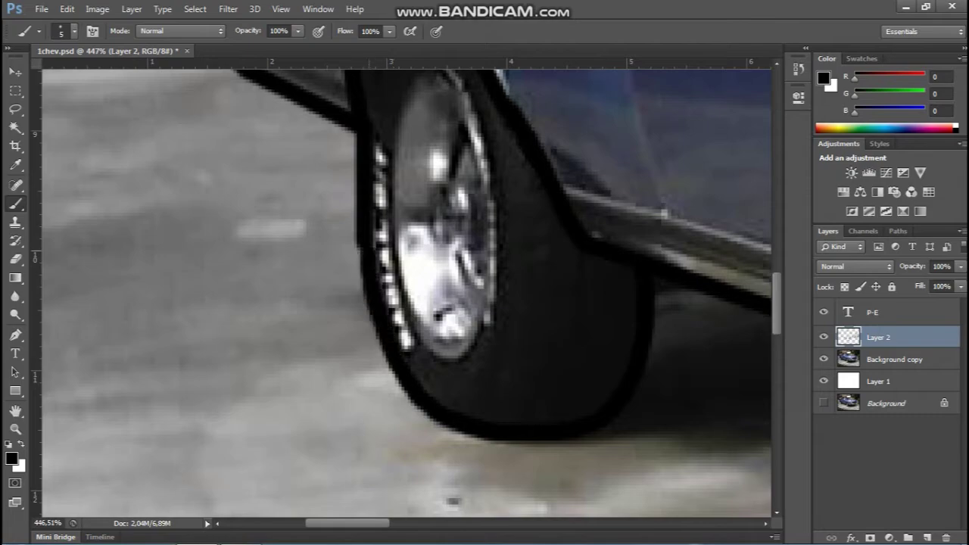
Trace the curve inside the wheel arch and the side window pillar in black.
scroll(373, 246, "down", 1)
scroll(466, 485, "down", 5)
scroll(303, 303, "up", 1)
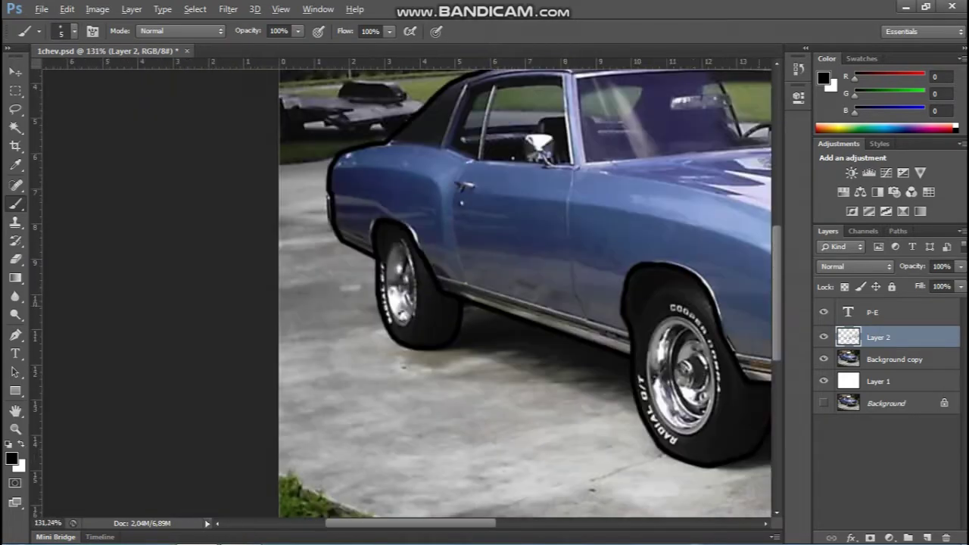
scroll(227, 227, "up", 2)
scroll(163, 111, "up", 1)
scroll(656, 378, "up", 1)
mouse_move(551, 409)
left_mouse_down()
mouse_move(564, 348)
mouse_move(643, 265)
mouse_move(712, 246)
left_mouse_up()
scroll(409, 295, "down", 5)
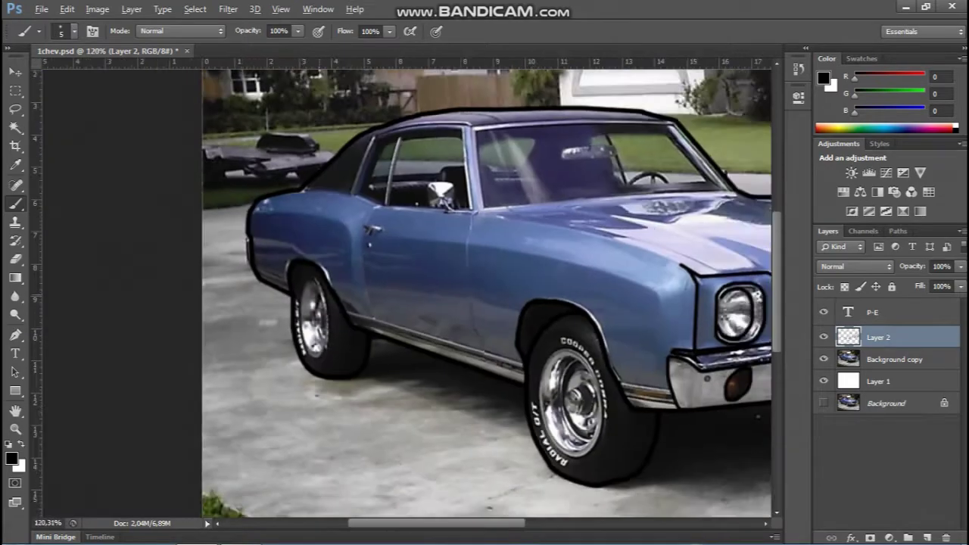
scroll(303, 341, "up", 3)
scroll(303, 341, "down", 3)
scroll(409, 295, "down", 1)
scroll(258, 182, "up", 2)
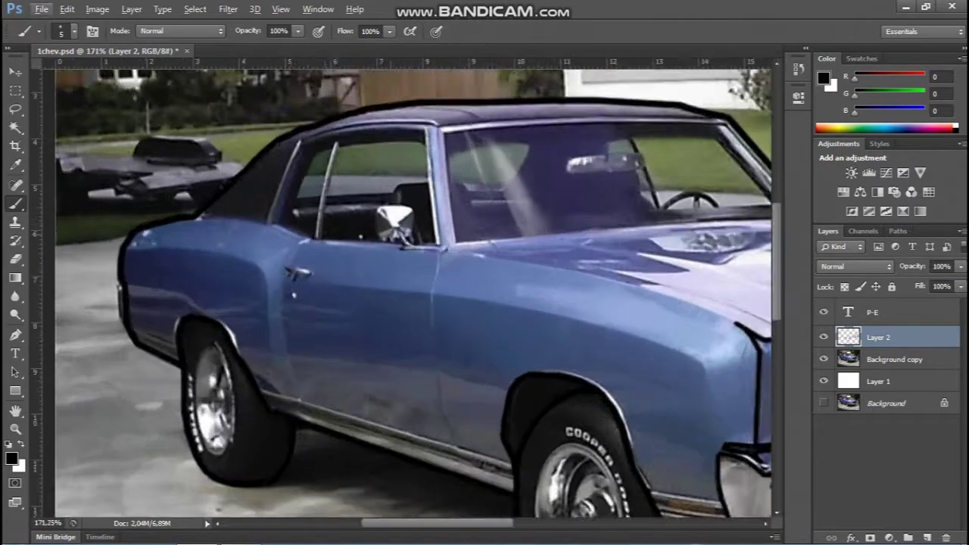
scroll(257, 182, "up", 1)
scroll(257, 182, "up", 1)
left_click_drag(430, 336, 408, 130)
Trace the chrome window pillar's right edge and the top of the window frame in black.
scroll(389, 169, "up", 1)
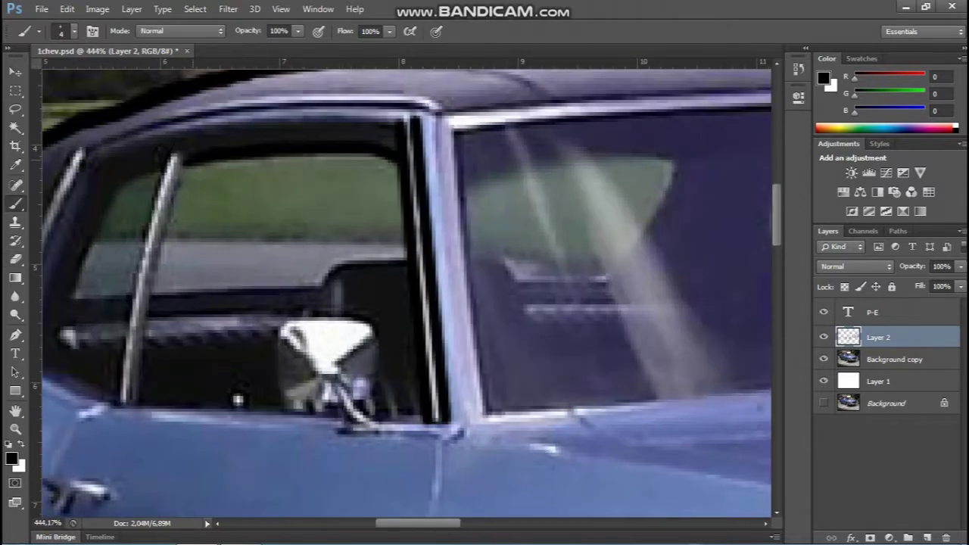
left_click_drag(136, 409, 180, 160)
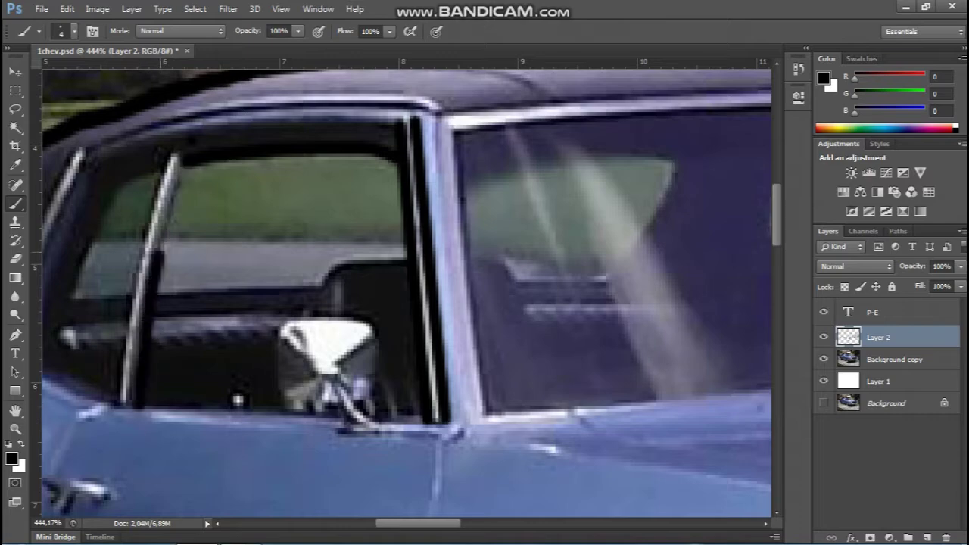
mouse_move(409, 119)
left_mouse_down()
mouse_move(240, 120)
mouse_move(193, 130)
mouse_move(417, 132)
mouse_move(319, 185)
mouse_move(259, 356)
mouse_move(251, 292)
mouse_move(316, 129)
left_mouse_up()
Outline the rear pillar's bottom edge and join it to the fender outline.
scroll(303, 349, "down", 1)
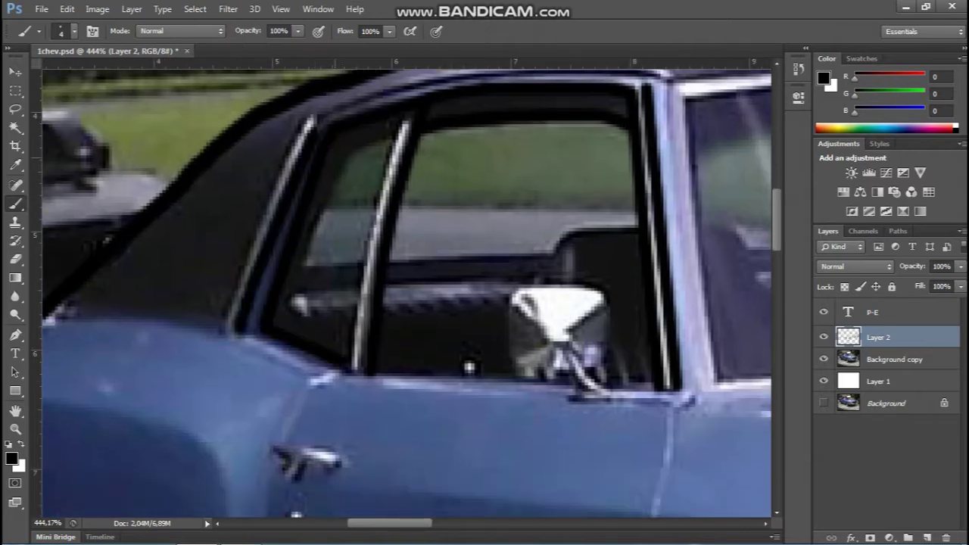
mouse_move(193, 316)
left_mouse_down()
mouse_move(356, 298)
mouse_move(379, 315)
left_mouse_up()
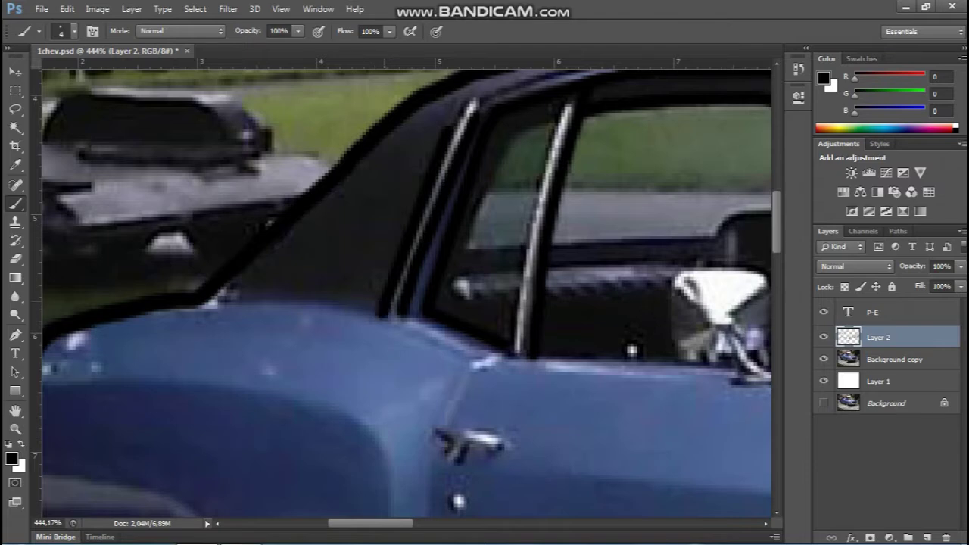
left_click_drag(227, 297, 380, 307)
scroll(427, 195, "up", 1)
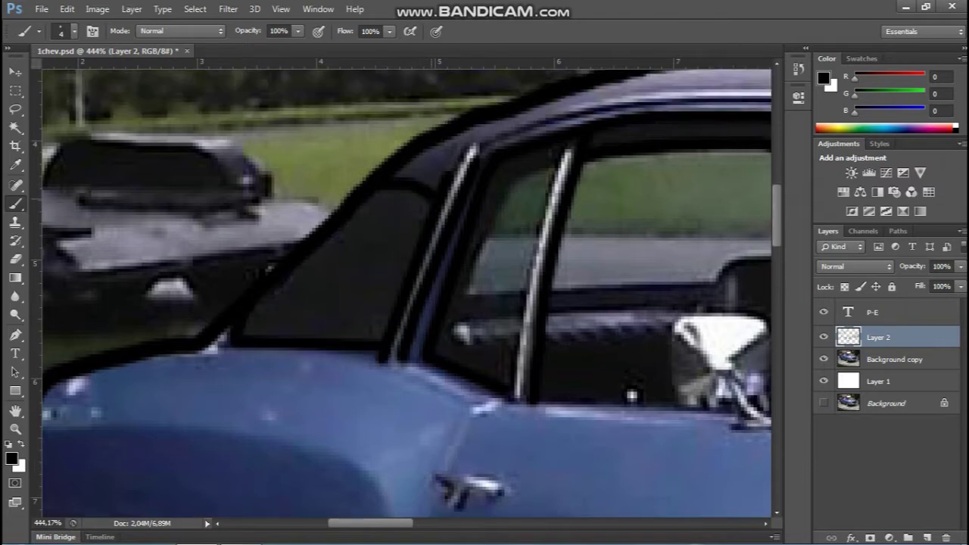
scroll(386, 185, "down", 5)
scroll(386, 186, "up", 5)
mouse_move(365, 259)
left_mouse_down()
mouse_move(368, 270)
mouse_move(315, 280)
left_mouse_up()
Outline the side mirror's lower arm and darken the window sill edge in black.
scroll(454, 283, "down", 5)
scroll(527, 290, "up", 5)
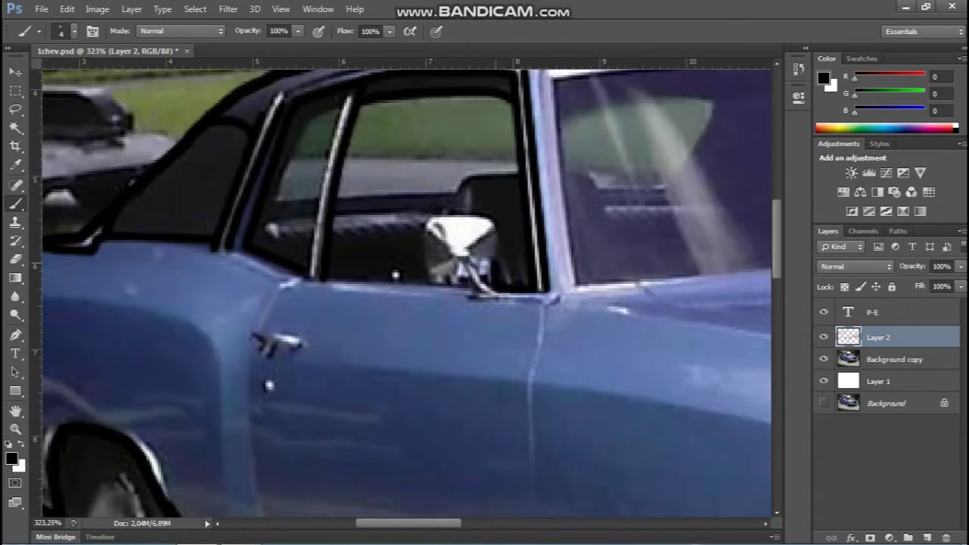
scroll(453, 222, "up", 2)
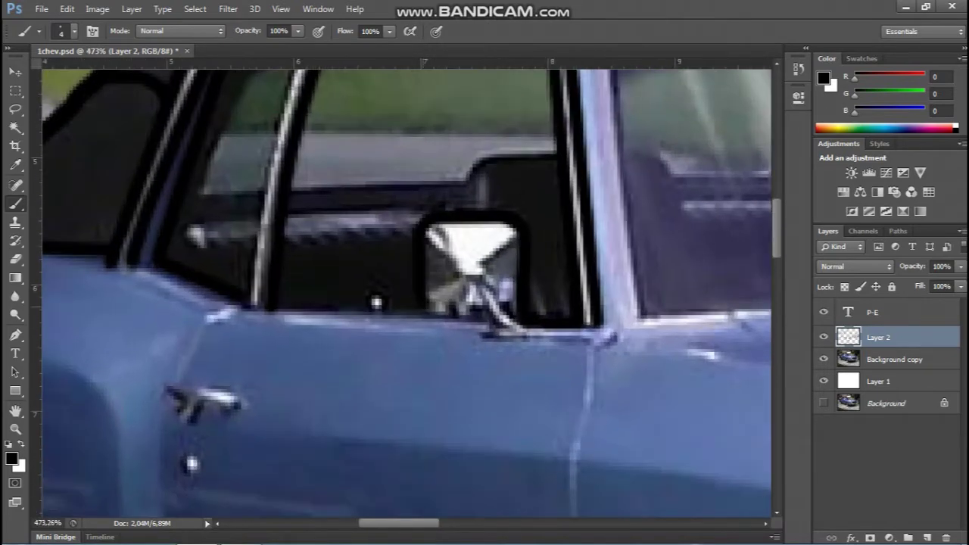
left_click_drag(453, 313, 486, 321)
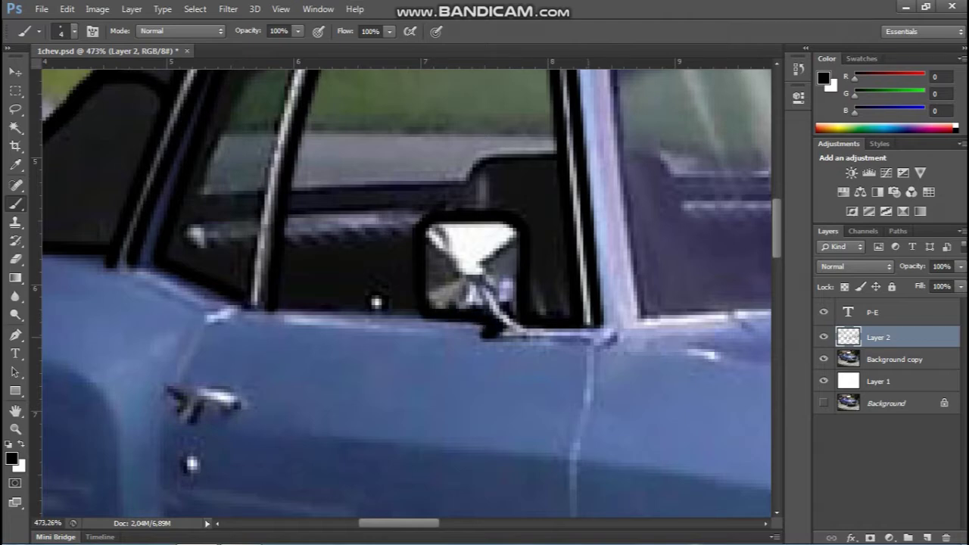
scroll(484, 335, "left", 1)
scroll(530, 318, "left", 2)
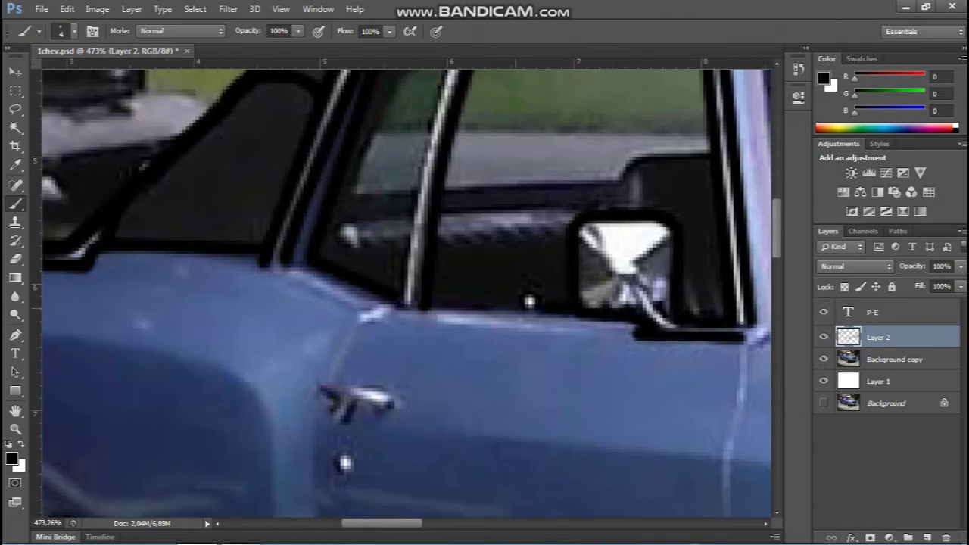
left_click_drag(522, 310, 425, 309)
scroll(408, 295, "down", 5)
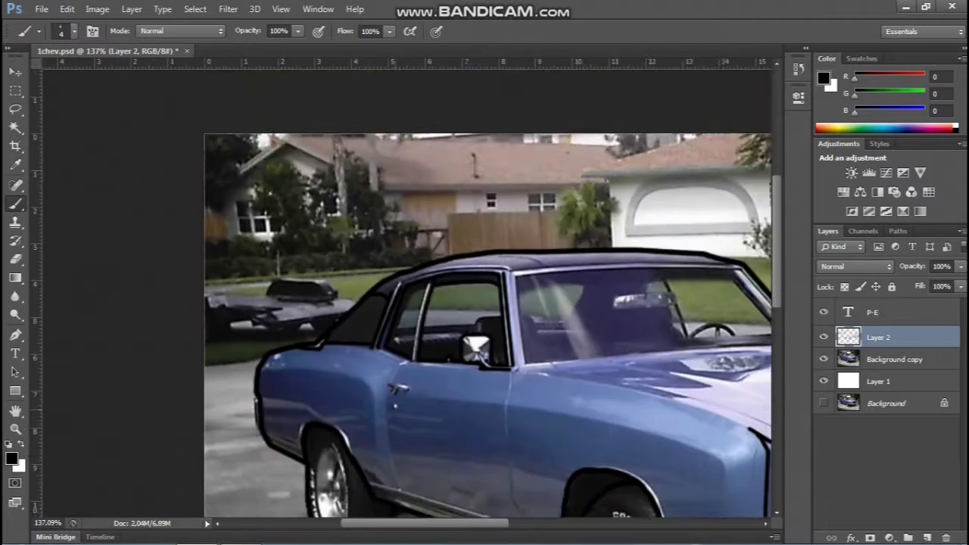
Extend the black outline along the rocker panel and trace the lower door seam upward.
scroll(409, 295, "up", 4)
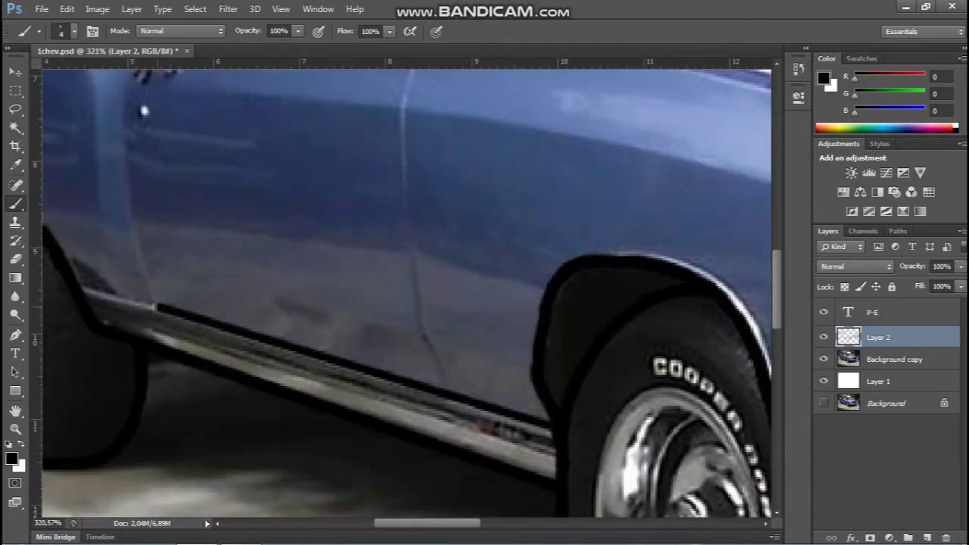
left_click_drag(135, 303, 82, 288)
scroll(424, 302, "up", 2)
left_click_drag(436, 407, 452, 438)
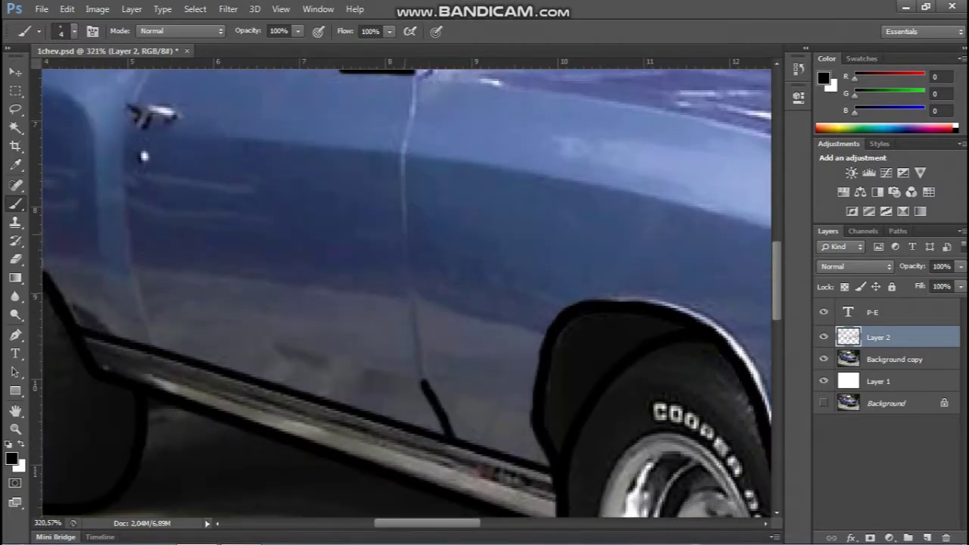
left_click_drag(422, 381, 404, 230)
Trace the door seam down from the mirror base and continue it up the door.
scroll(404, 231, "down", 2)
scroll(405, 227, "up", 3)
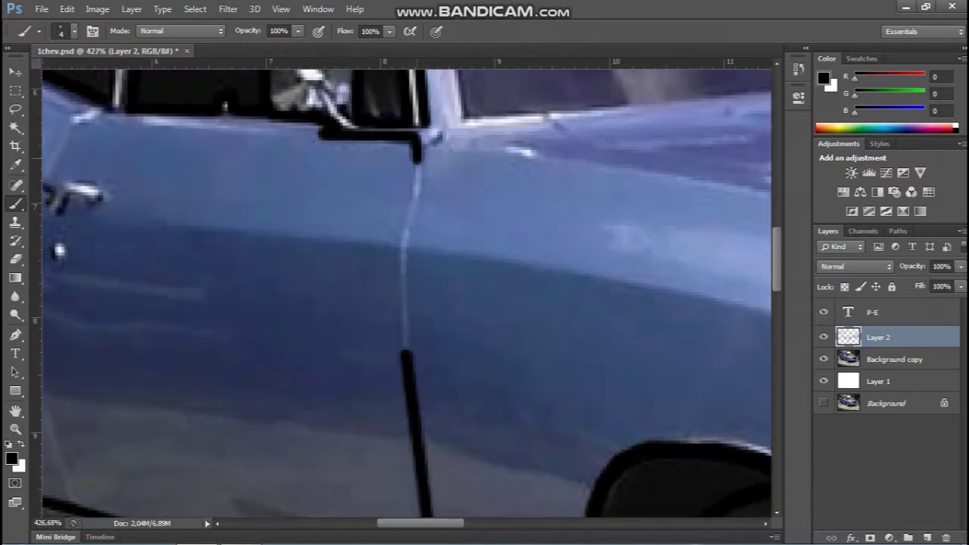
left_click_drag(416, 156, 402, 241)
scroll(406, 292, "down", 5)
scroll(406, 293, "left", 5)
scroll(406, 292, "up", 3)
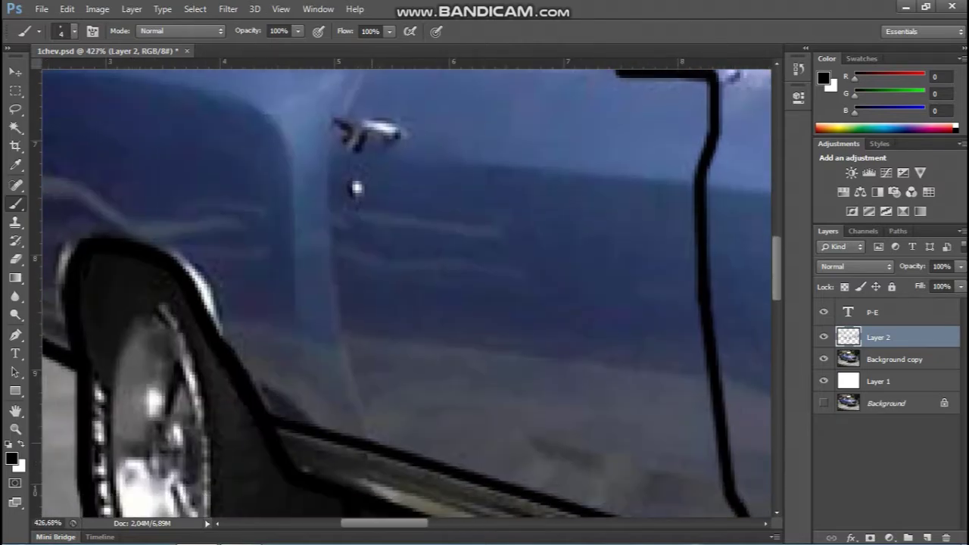
left_click_drag(361, 432, 339, 288)
scroll(338, 288, "up", 5)
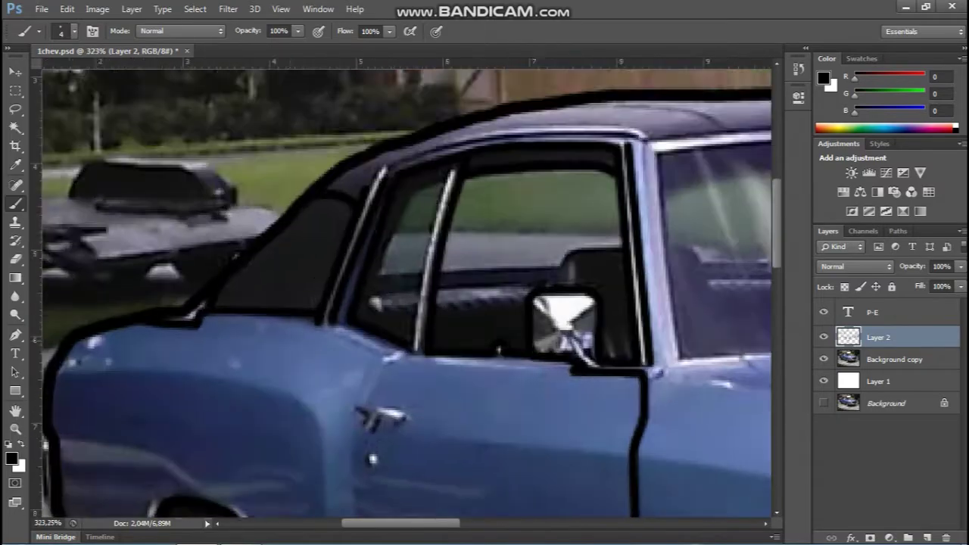
scroll(338, 287, "down", 3)
scroll(356, 342, "down", 1)
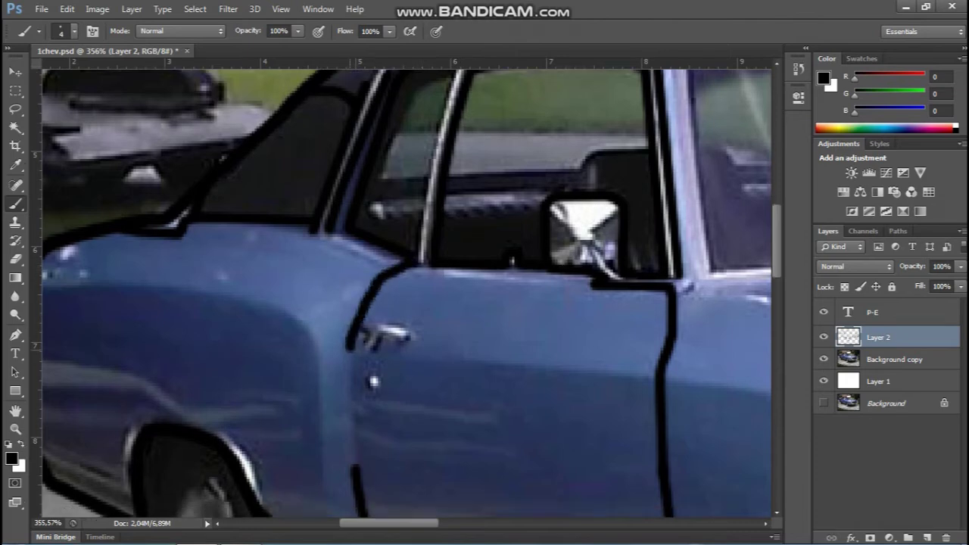
scroll(356, 342, "down", 2)
scroll(360, 303, "up", 2)
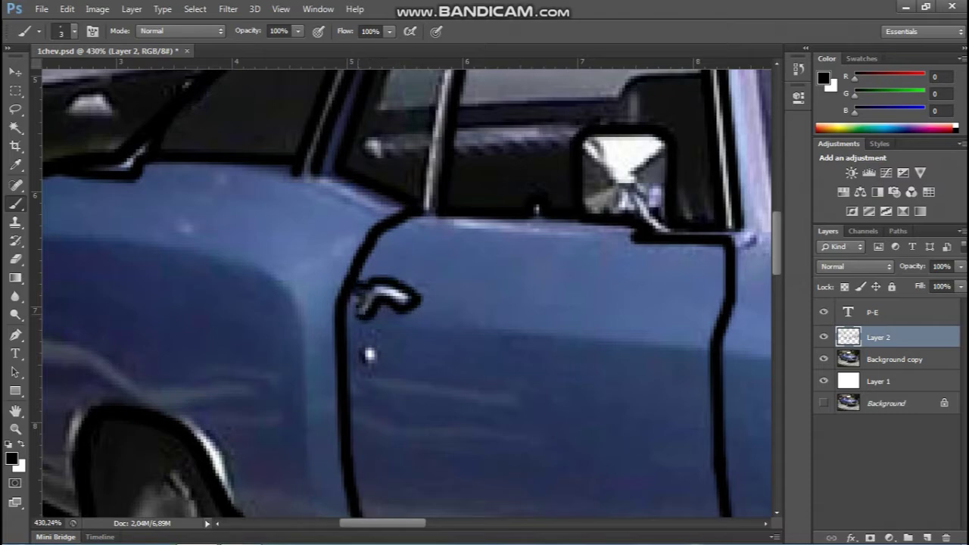
scroll(368, 355, "down", 1)
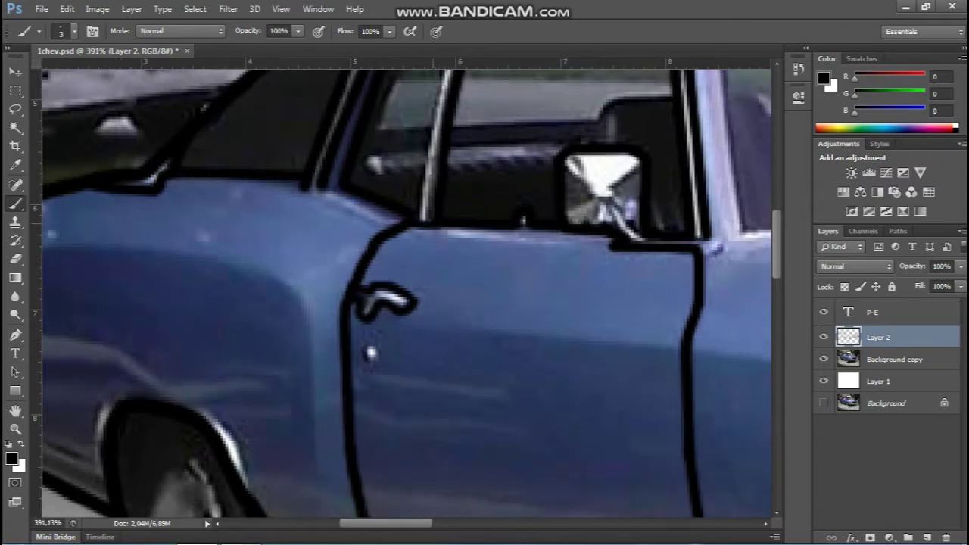
scroll(371, 353, "down", 5)
scroll(492, 227, "up", 6)
Outline the side window's top frame, extending it toward the windshield pillar.
scroll(408, 291, "down", 3)
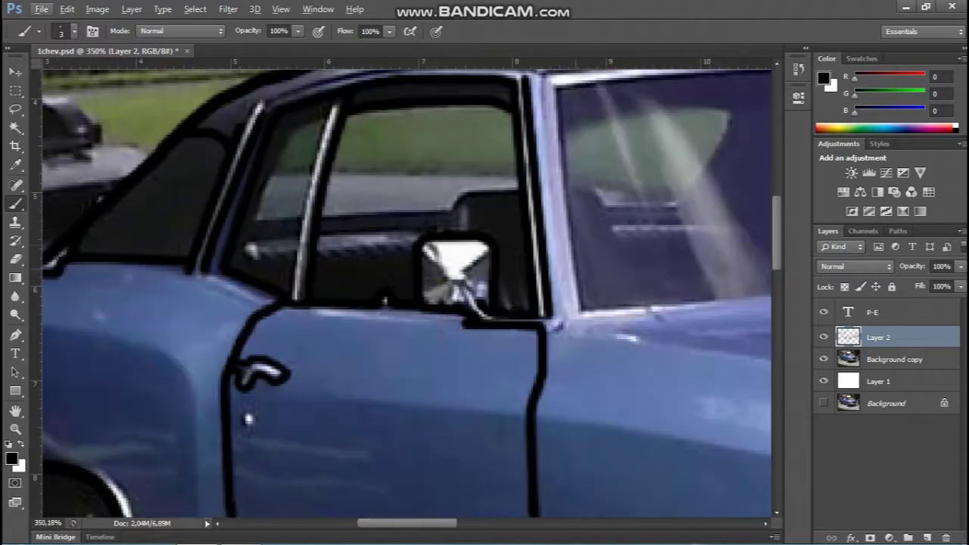
scroll(407, 292, "up", 3)
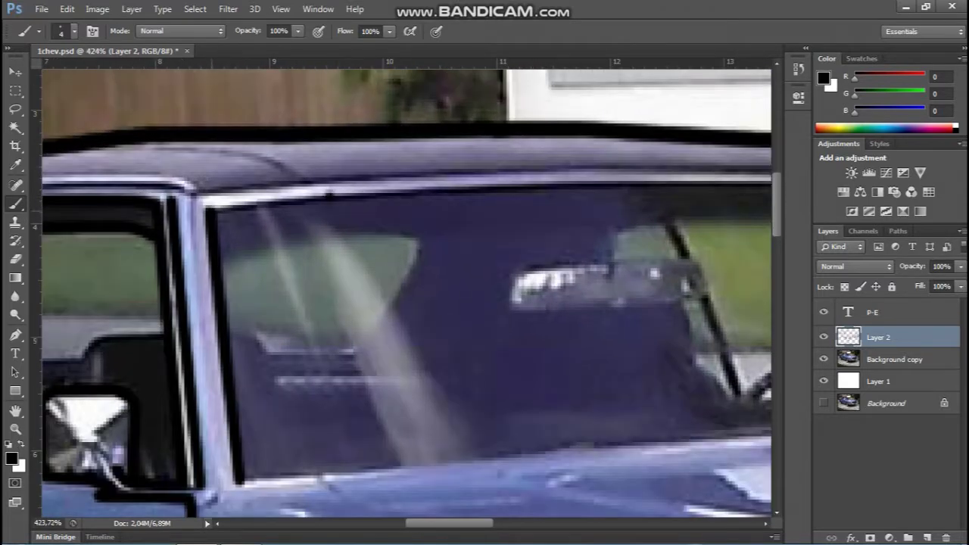
left_click_drag(330, 191, 206, 201)
left_click(522, 188, "shift")
scroll(522, 190, "right", 5)
left_click_drag(631, 207, 237, 203)
Trace the dashboard edge through the windshield and the line down from the window's top-left corner.
scroll(477, 199, "right", 5)
scroll(533, 356, "down", 1)
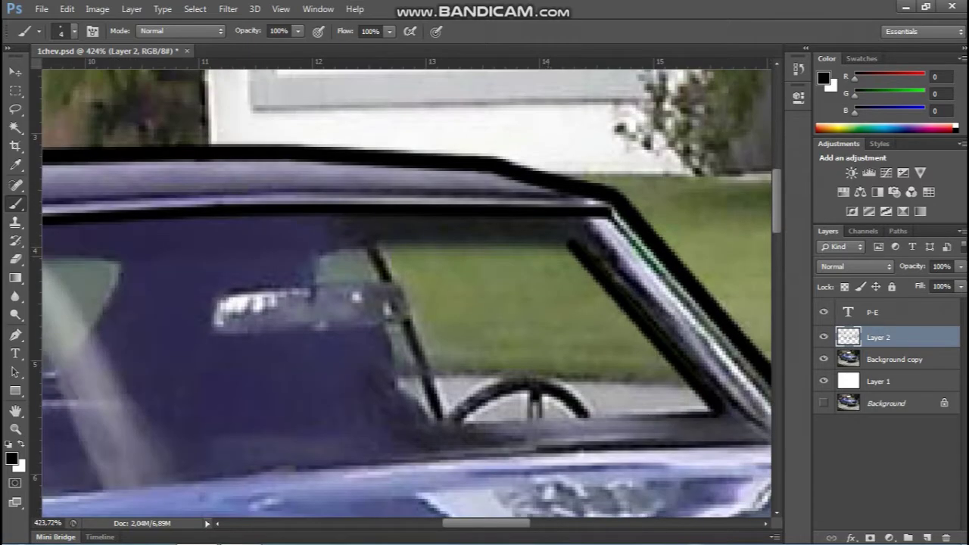
scroll(533, 356, "down", 2)
scroll(533, 356, "up", 2)
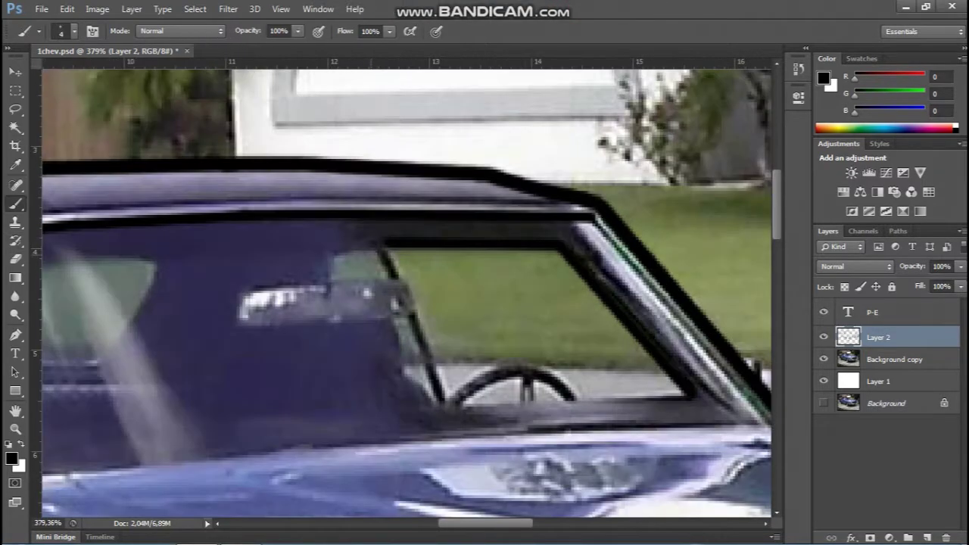
mouse_move(376, 250)
left_mouse_down()
mouse_move(310, 250)
mouse_move(303, 274)
mouse_move(224, 272)
left_mouse_up()
scroll(310, 250, "left", 5)
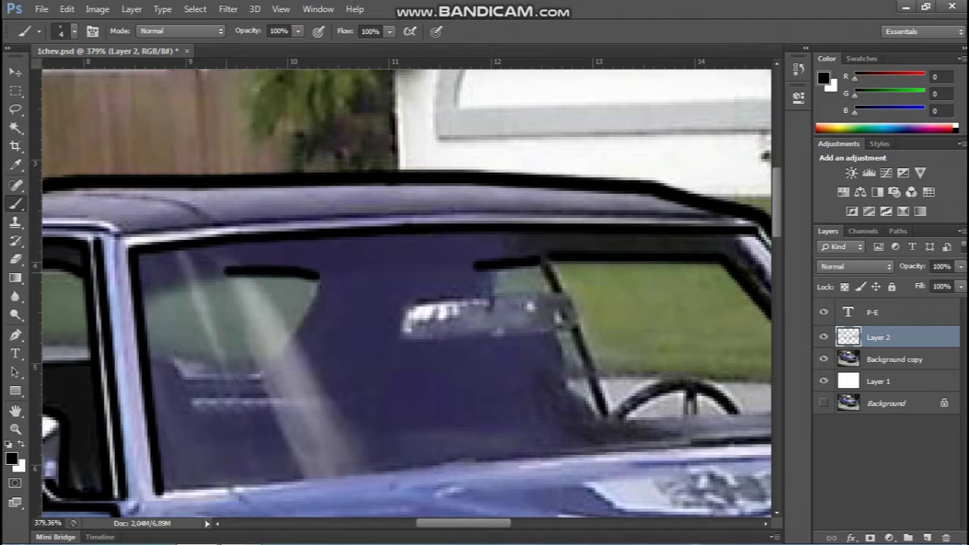
left_click(143, 291, "shift")
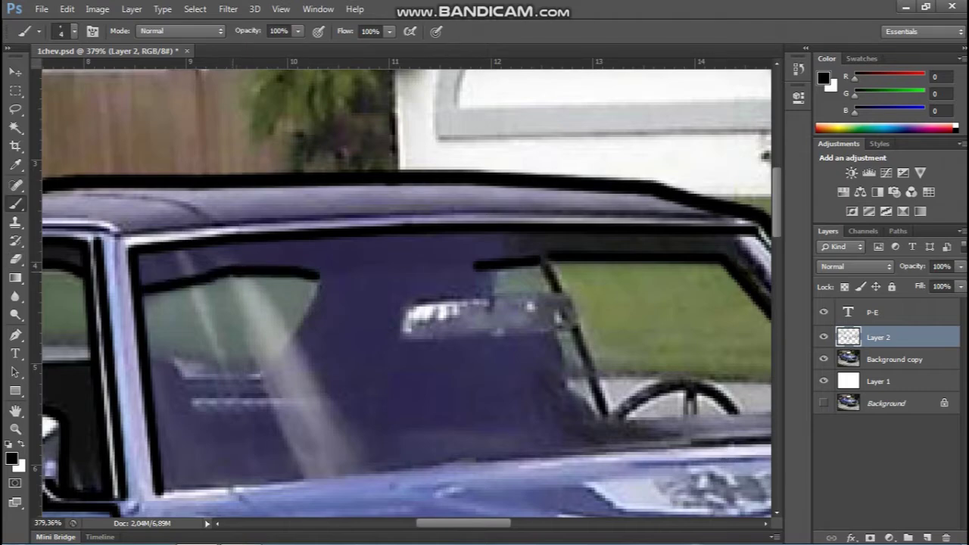
scroll(624, 394, "up", 1)
mouse_move(288, 264)
left_mouse_down()
mouse_move(220, 377)
mouse_move(102, 371)
left_mouse_up()
Outline the window's lower edge, the chrome pillar's left edge and the rear window's left edge.
scroll(105, 341, "down", 8)
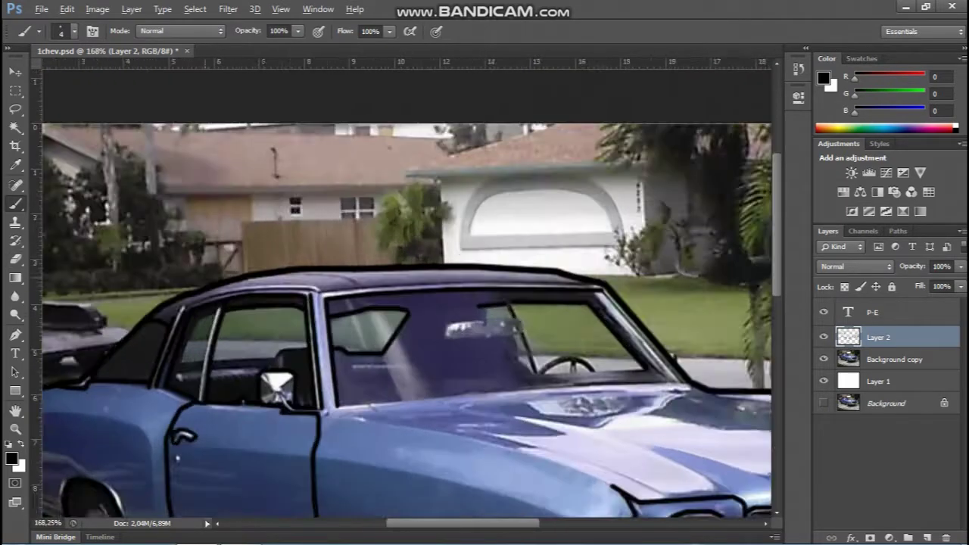
scroll(104, 341, "up", 7)
left_click_drag(520, 350, 299, 382)
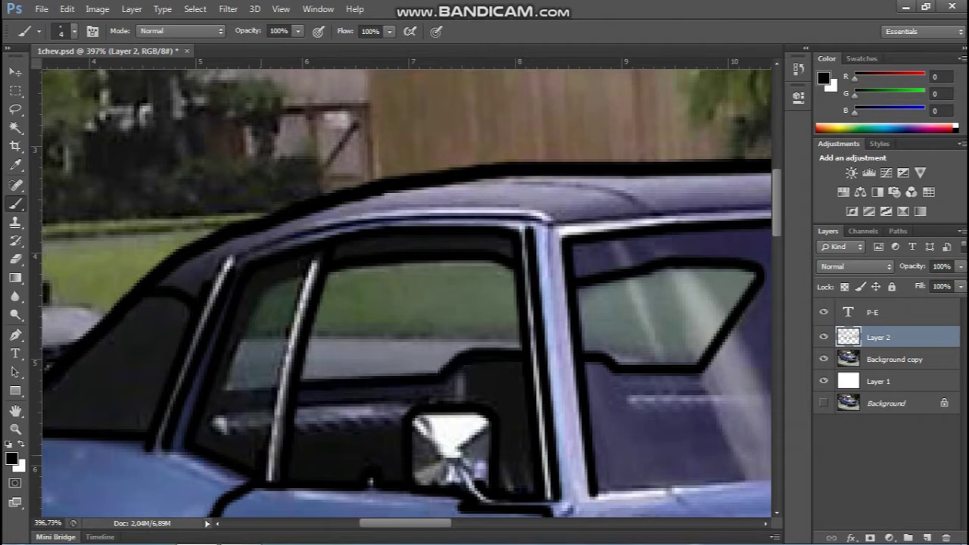
left_click_drag(307, 259, 281, 363)
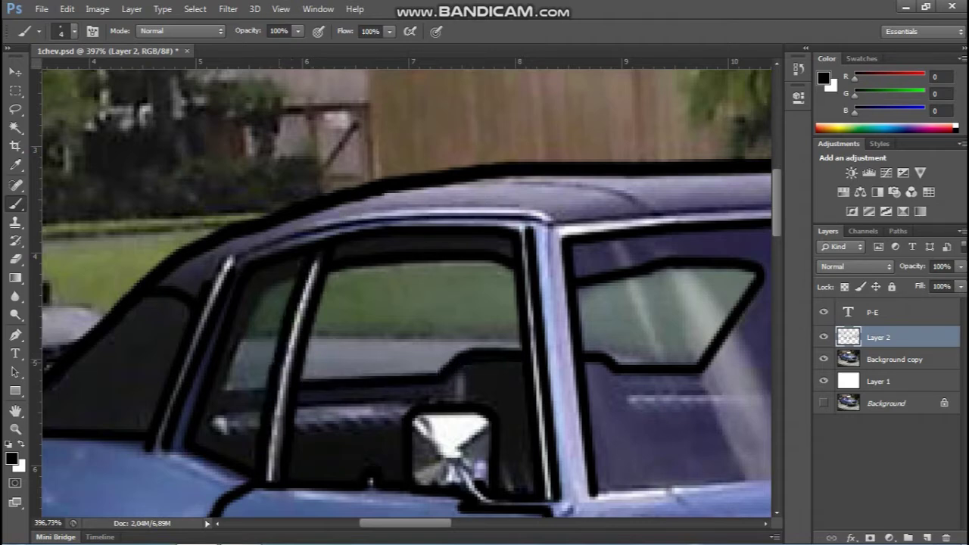
mouse_move(287, 282)
left_mouse_down()
mouse_move(261, 310)
mouse_move(228, 386)
mouse_move(269, 389)
left_mouse_up()
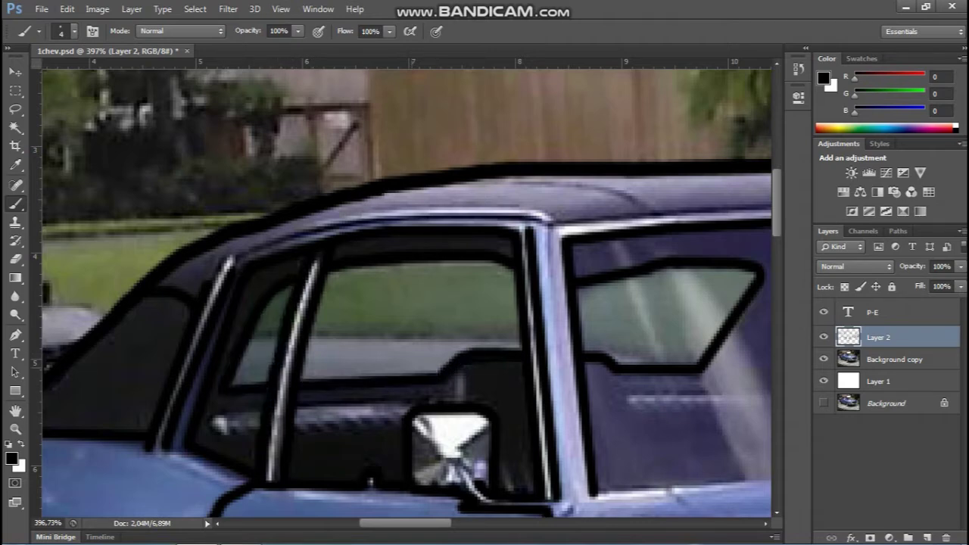
Draw the black line along the roof trim, undoing the stray strokes.
mouse_move(566, 221)
left_mouse_down()
mouse_move(524, 203)
mouse_move(352, 203)
left_mouse_up()
scroll(526, 201, "up", 1)
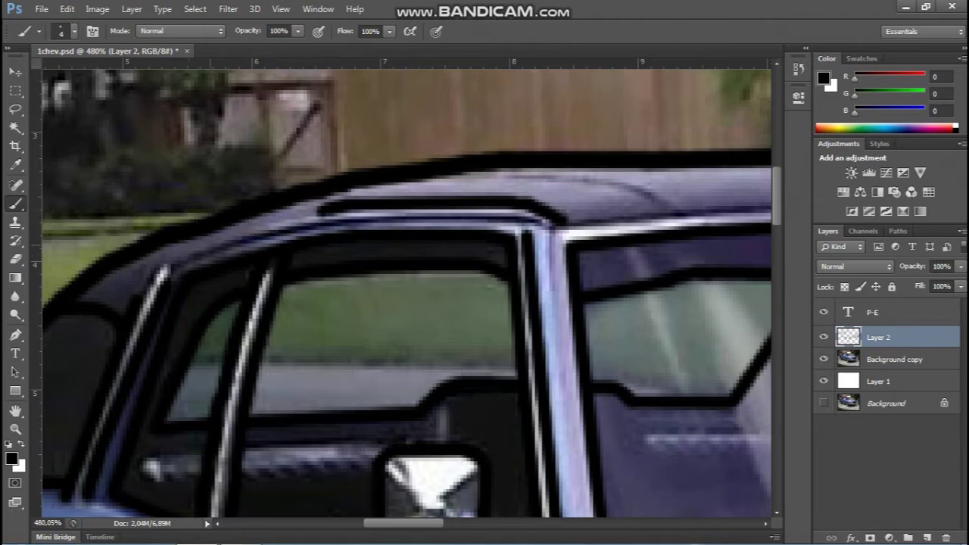
key("ctrl+z")
key("ctrl+z")
key("ctrl+z")
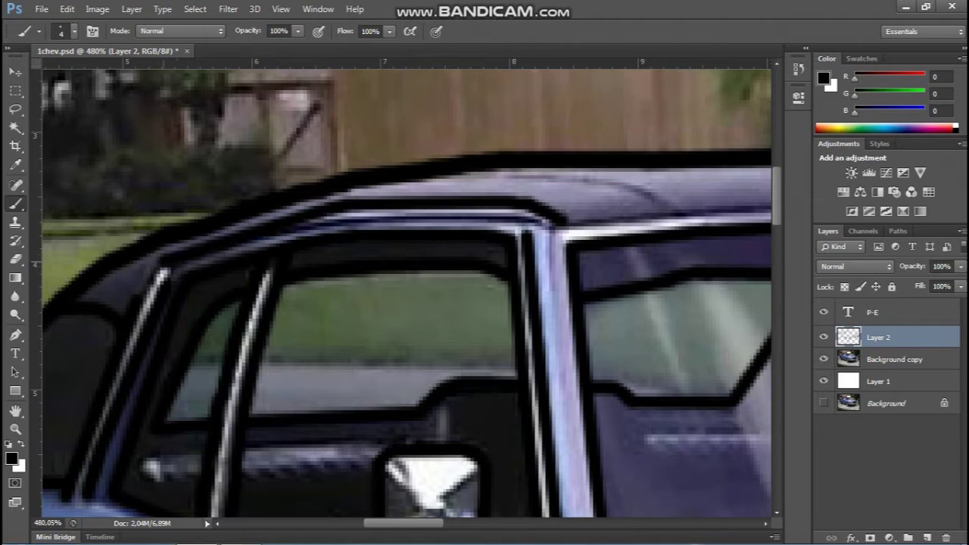
mouse_move(530, 227)
left_mouse_down()
mouse_move(131, 242)
mouse_move(345, 229)
left_mouse_up()
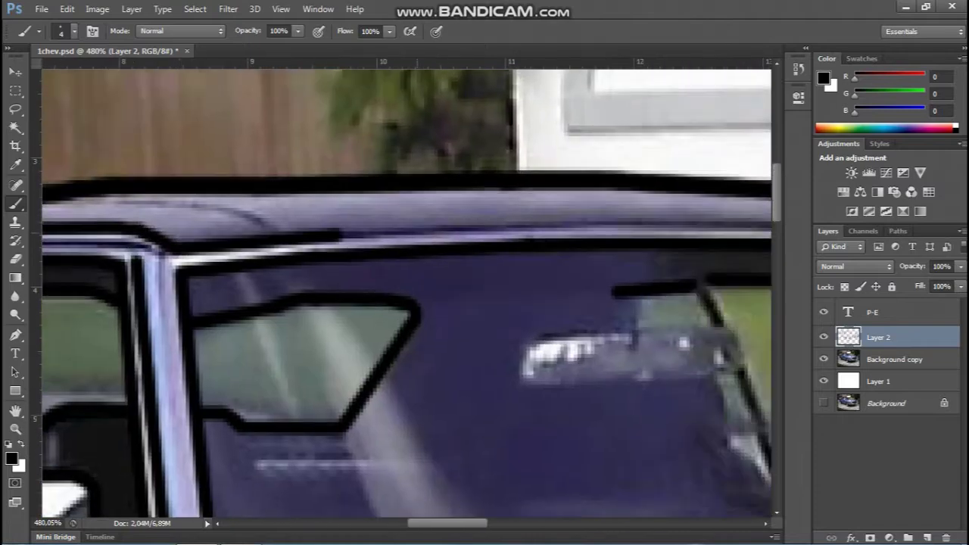
left_click(410, 232, "shift")
mouse_move(530, 303)
left_mouse_down()
mouse_move(386, 303)
mouse_move(454, 303)
left_mouse_up()
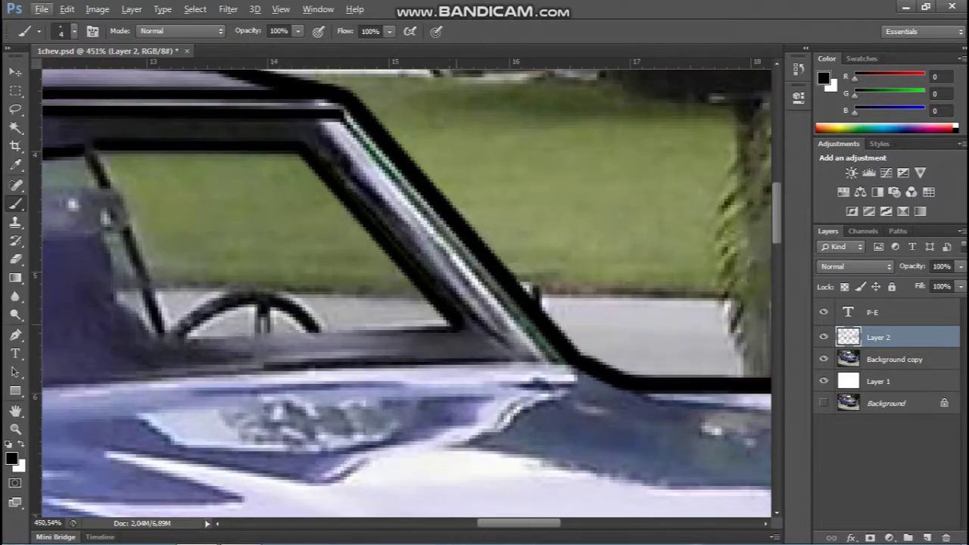
mouse_move(395, 327)
left_mouse_down()
mouse_move(450, 326)
mouse_move(576, 369)
left_mouse_up()
key("ctrl+z")
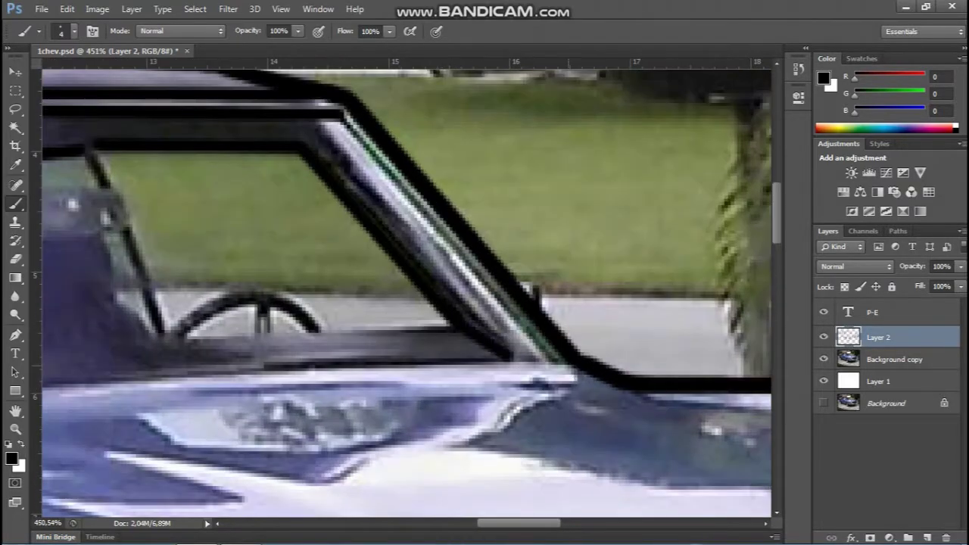
Outline the side mirror and the windshield pillar edge in black.
left_click_drag(539, 297, 524, 277)
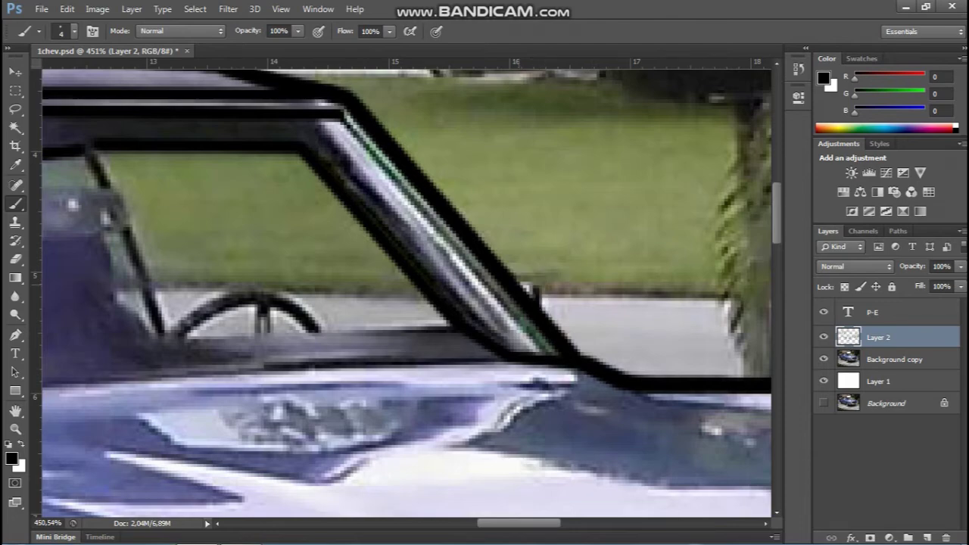
scroll(530, 288, "down", 1)
scroll(549, 375, "down", 1)
left_click_drag(546, 371, 339, 145)
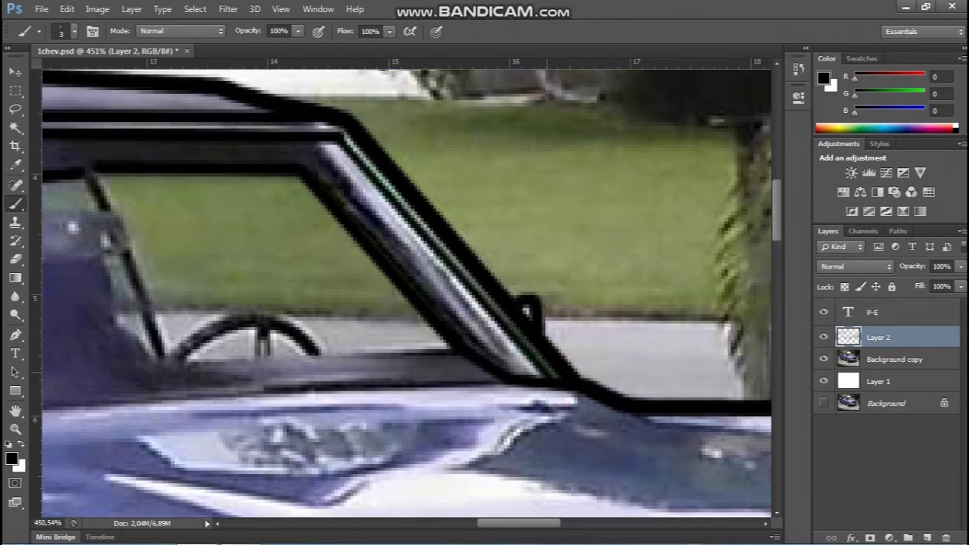
scroll(409, 295, "down", 2)
scroll(409, 295, "left", 3)
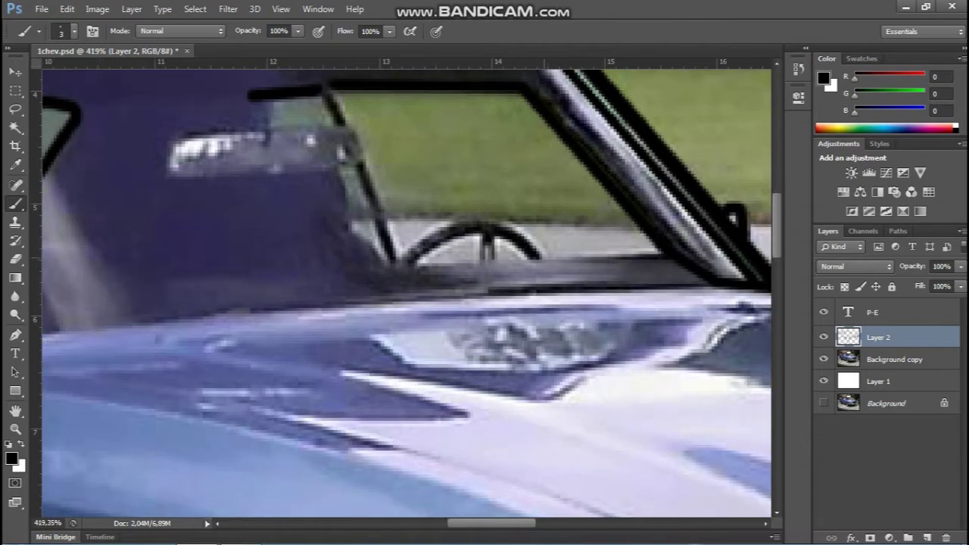
scroll(104, 264, "down", 3)
scroll(103, 265, "up", 2)
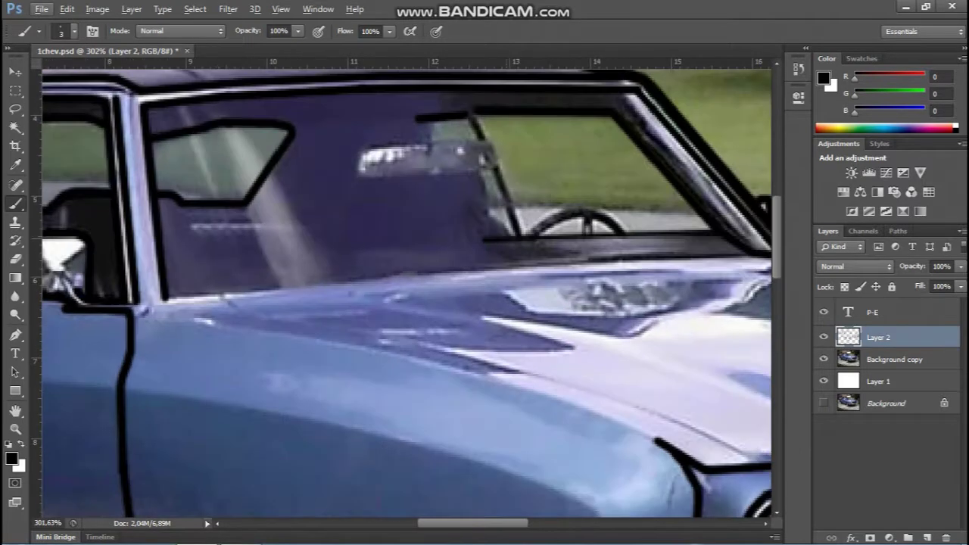
scroll(61, 255, "up", 2)
scroll(510, 250, "down", 1)
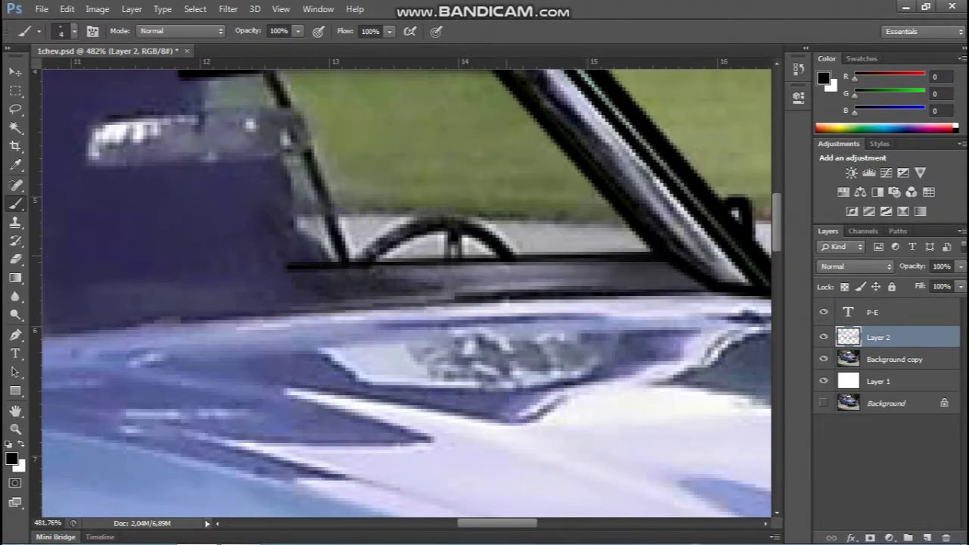
Thicken the steering wheel arc and outline the rear-view mirror's top and bottom edges.
left_click_drag(452, 221, 488, 231)
left_click_drag(356, 259, 395, 233)
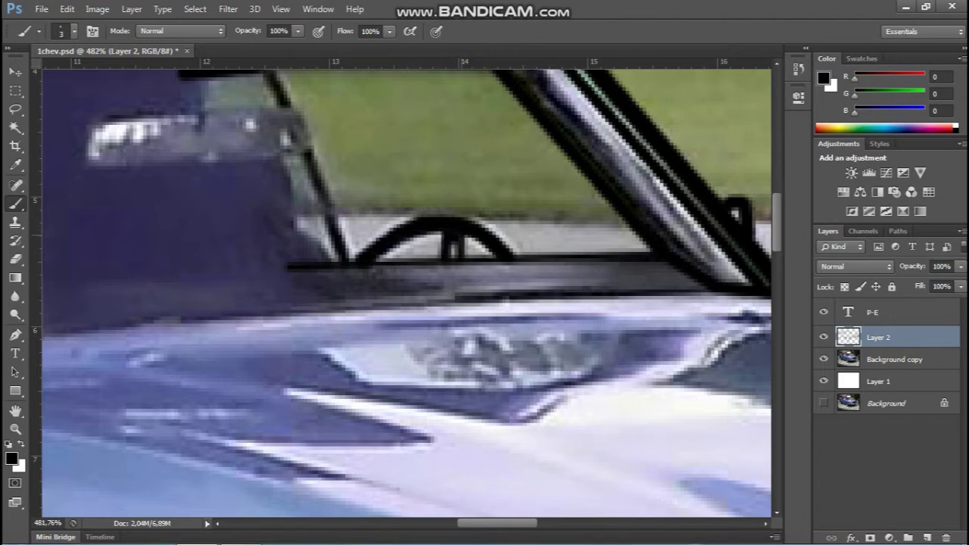
left_click_drag(288, 263, 639, 263)
scroll(409, 287, "up", 2)
mouse_move(82, 224)
left_mouse_down()
mouse_move(292, 215)
mouse_move(312, 179)
mouse_move(370, 205)
mouse_move(172, 206)
left_mouse_up()
key("ctrl+z")
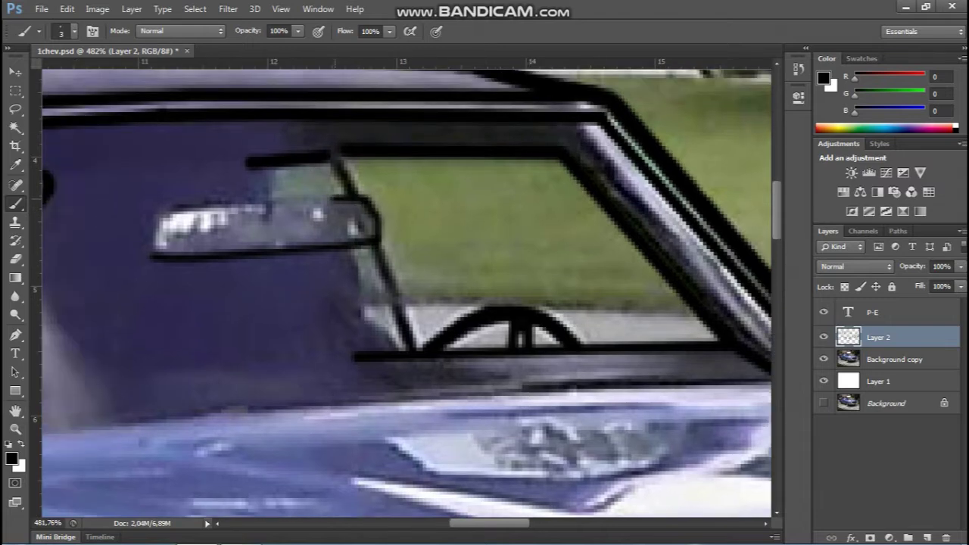
left_click_drag(330, 199, 171, 206)
left_click_drag(156, 259, 375, 241)
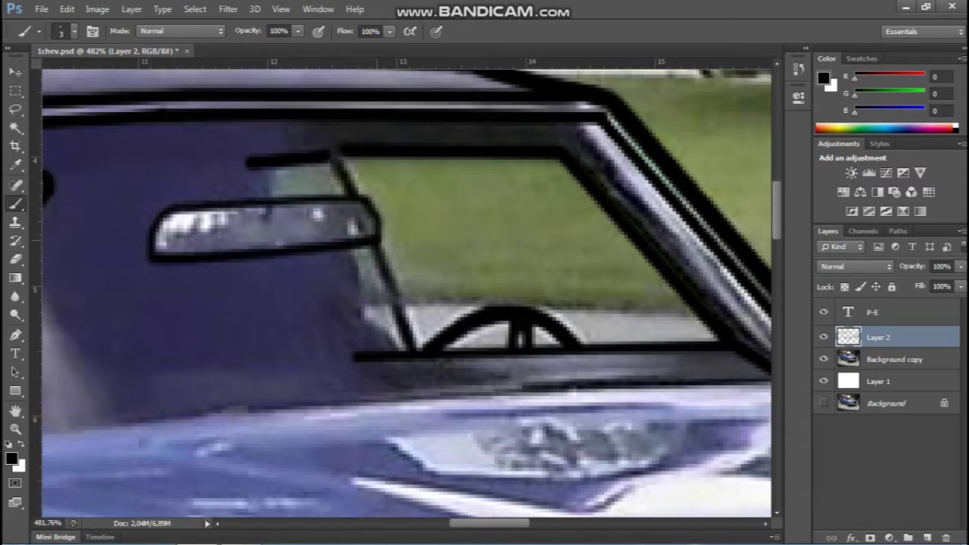
left_click_drag(360, 199, 174, 206)
Thicken the window and windshield pillar lines and erase stray black near the mirror mount.
scroll(336, 200, "up", 1)
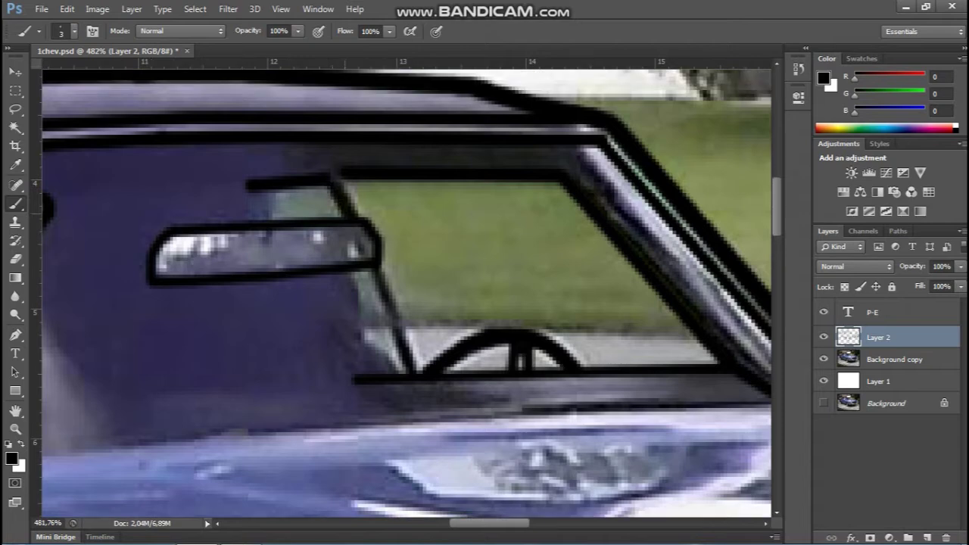
left_click_drag(342, 179, 367, 216)
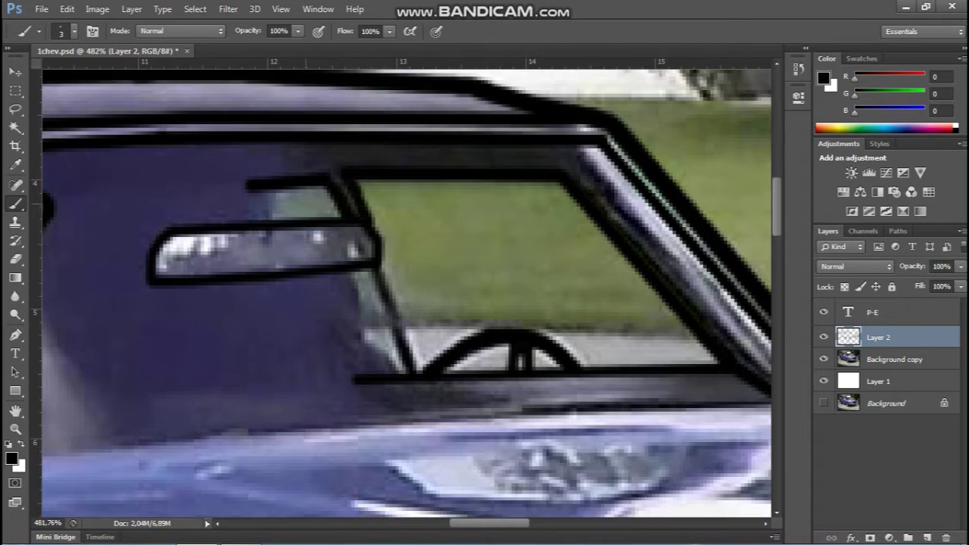
key("e")
mouse_move(247, 184)
left_mouse_down()
mouse_move(561, 174)
mouse_move(277, 187)
left_mouse_up()
key("b")
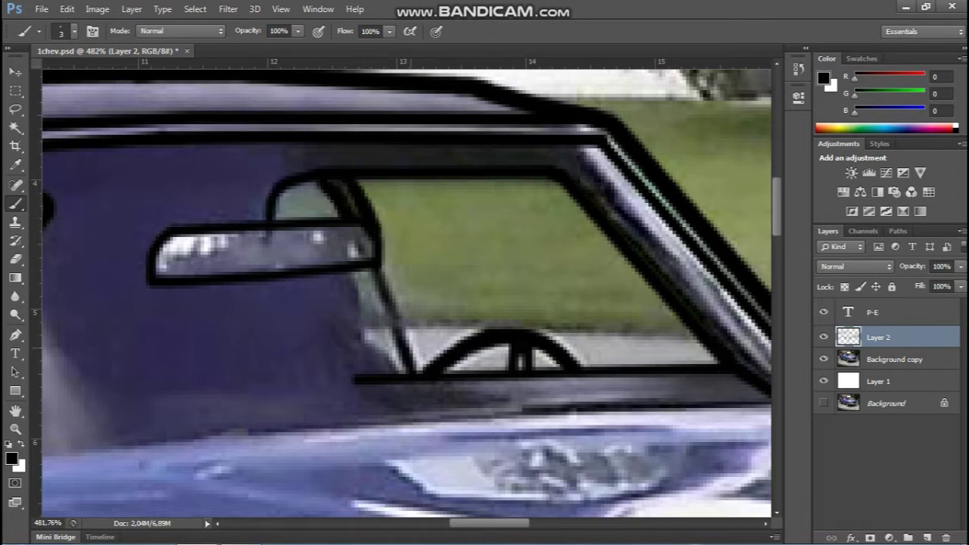
mouse_move(385, 265)
left_mouse_down()
mouse_move(420, 371)
mouse_move(408, 371)
left_mouse_up()
key("e")
left_click_drag(354, 189, 376, 216)
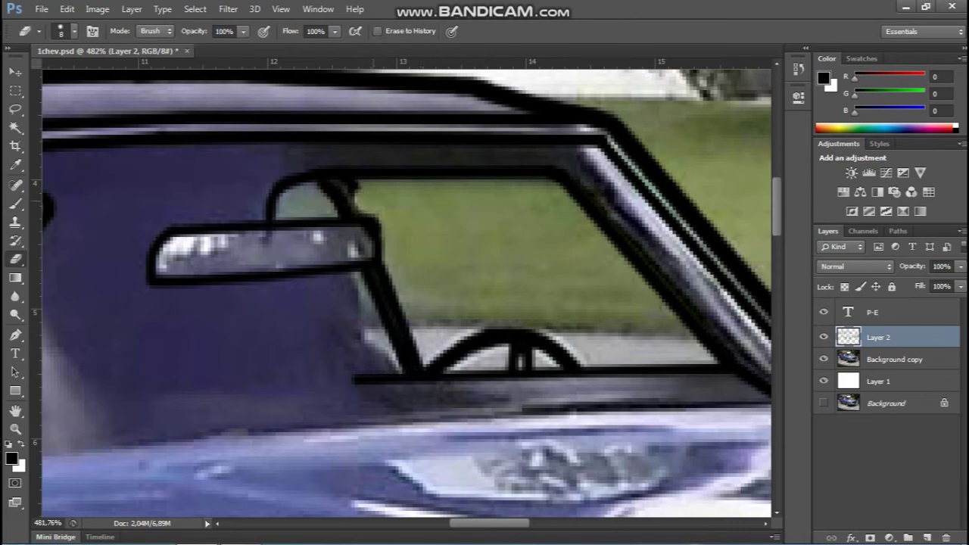
key("b")
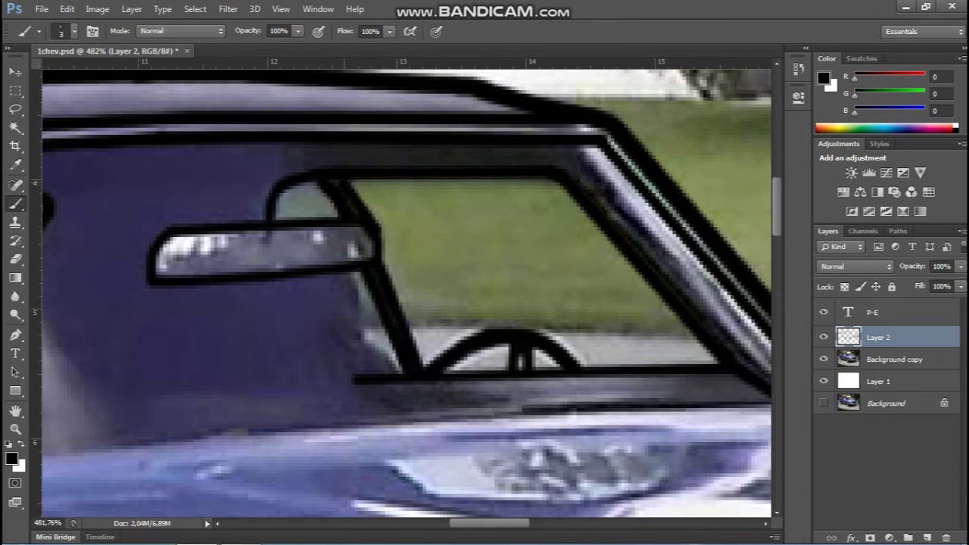
scroll(485, 303, "down", 5)
Enlarge the brush to size 5 and try a first under-bumper stroke, then undo it.
key("bracketright")
key("bracketright")
scroll(539, 332, "up", 5)
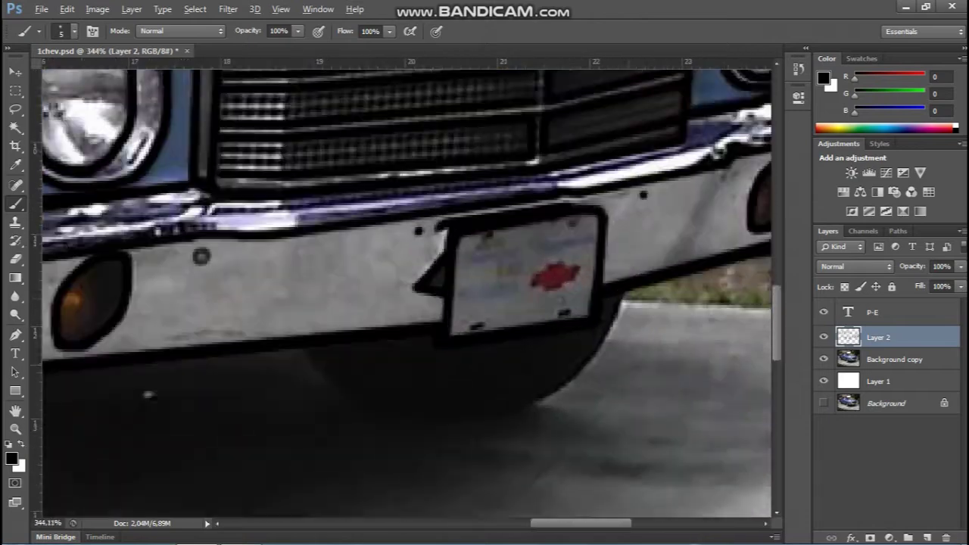
scroll(539, 332, "down", 1)
mouse_move(627, 257)
left_mouse_down()
mouse_move(617, 291)
mouse_move(582, 336)
mouse_move(533, 372)
left_mouse_up()
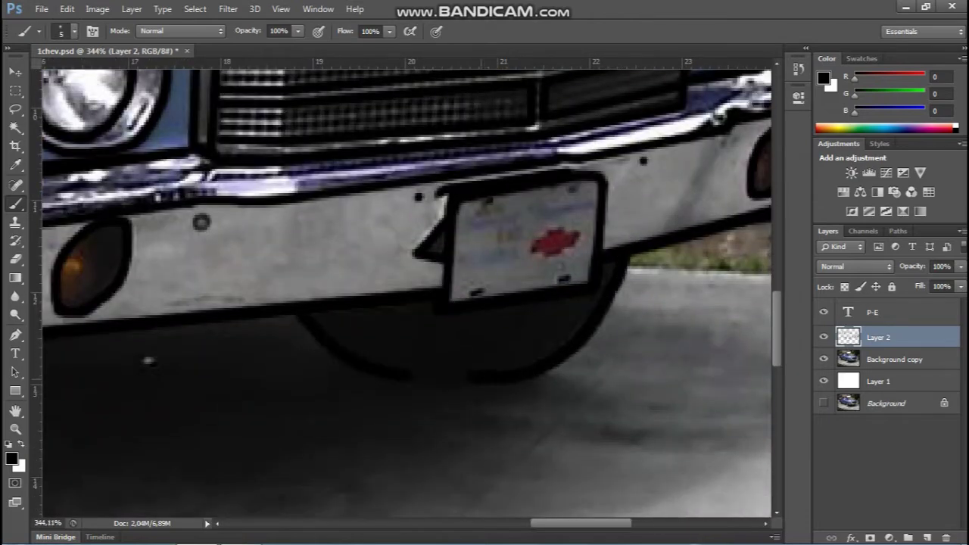
key("e")
mouse_move(530, 373)
left_mouse_down()
mouse_move(327, 347)
mouse_move(427, 384)
mouse_move(541, 372)
mouse_move(436, 383)
left_mouse_up()
key("b")
key("ctrl+z")
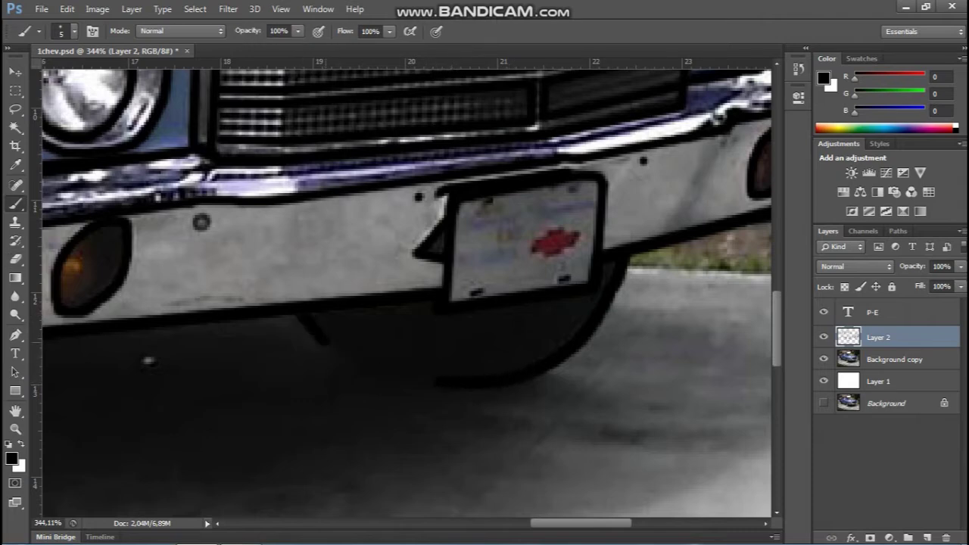
Retry the curve, then fit the whole car on screen and hide Background copy to preview the lines.
mouse_move(325, 343)
left_mouse_down()
mouse_move(404, 385)
mouse_move(433, 386)
mouse_move(362, 369)
mouse_move(294, 317)
mouse_move(333, 349)
left_mouse_up()
key("ctrl+z")
key("ctrl+z")
key("ctrl+0")
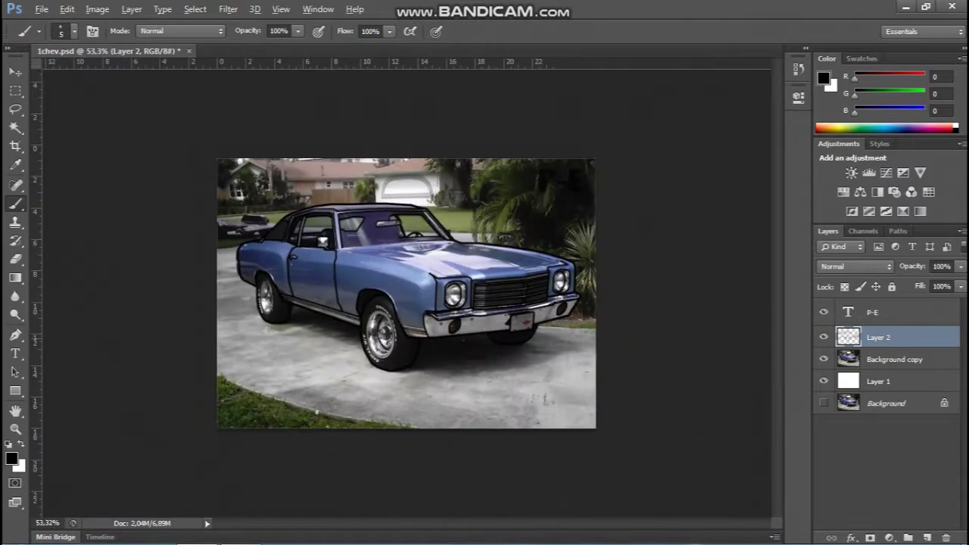
left_click(823, 359)
scroll(485, 303, "up", 5)
scroll(575, 377, "up", 2)
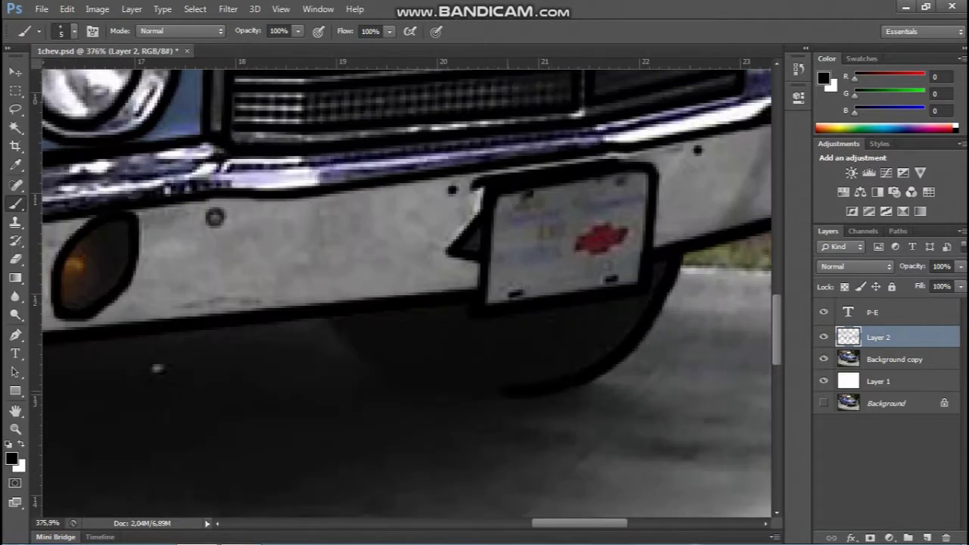
Erase the left part of the under-bumper curve and draw a diagonal line below the bumper.
key("ctrl+z")
key("e")
left_click_drag(501, 390, 552, 388)
key("b")
key("ctrl+z")
left_click_drag(318, 319, 379, 374)
Redraw the diagonal line below the bumper and fill the gap in the under-bumper curve.
key("ctrl+z")
key("e")
left_click_drag(500, 391, 539, 389)
key("b")
left_click_drag(316, 318, 374, 368)
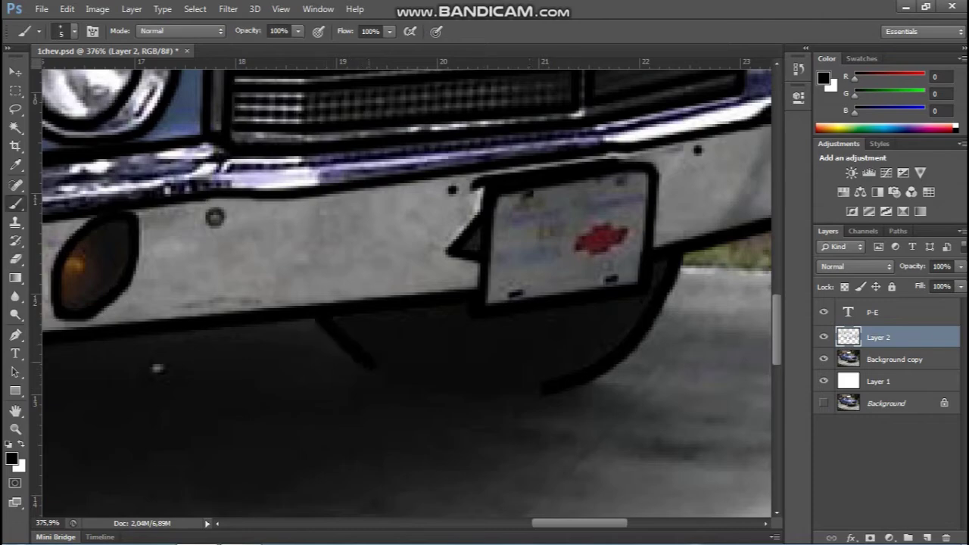
left_click_drag(537, 390, 454, 394)
key("e")
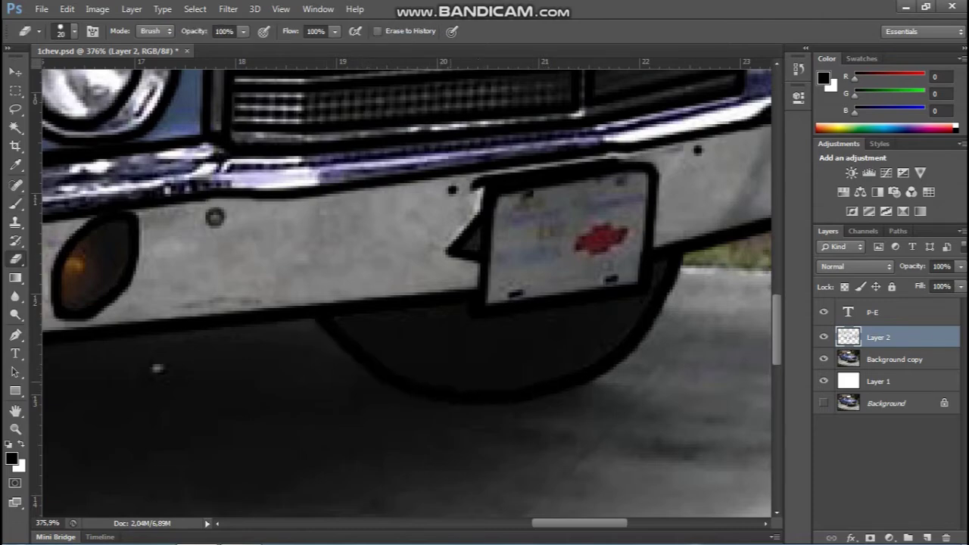
key("b")
scroll(409, 288, "down", 5)
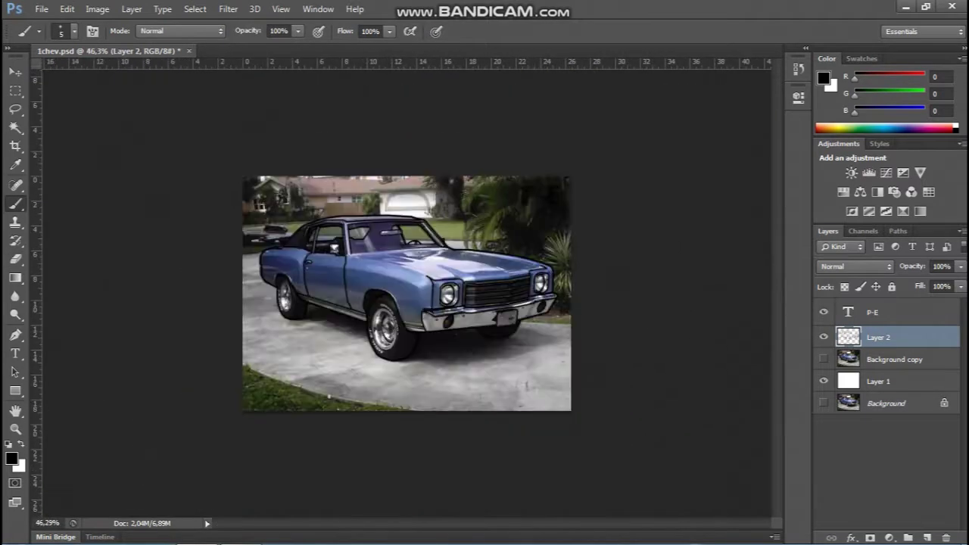
Hide the photo copy, shrink the brush and trace the car's lower-side outline in black.
left_click(823, 359)
scroll(379, 318, "up", 5)
key("bracketleft")
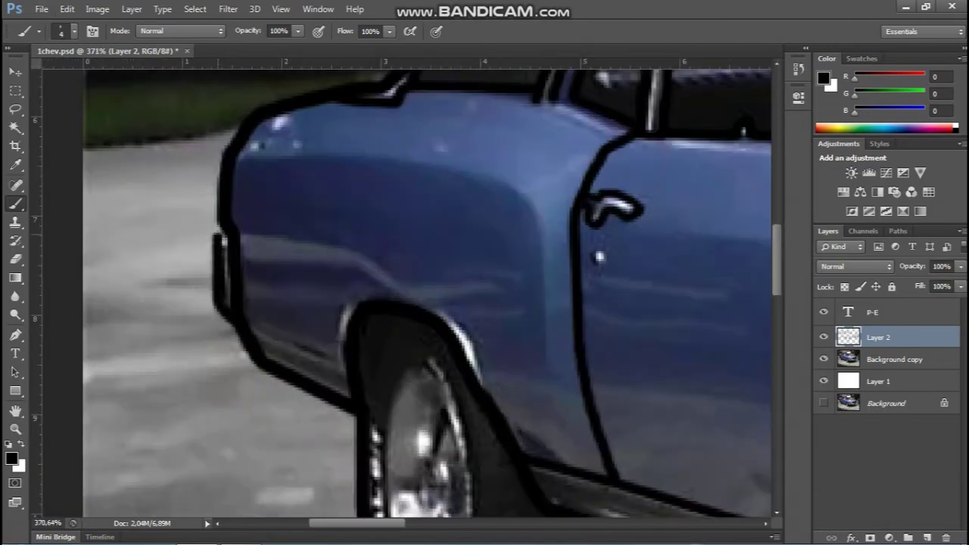
scroll(223, 220, "down", 4)
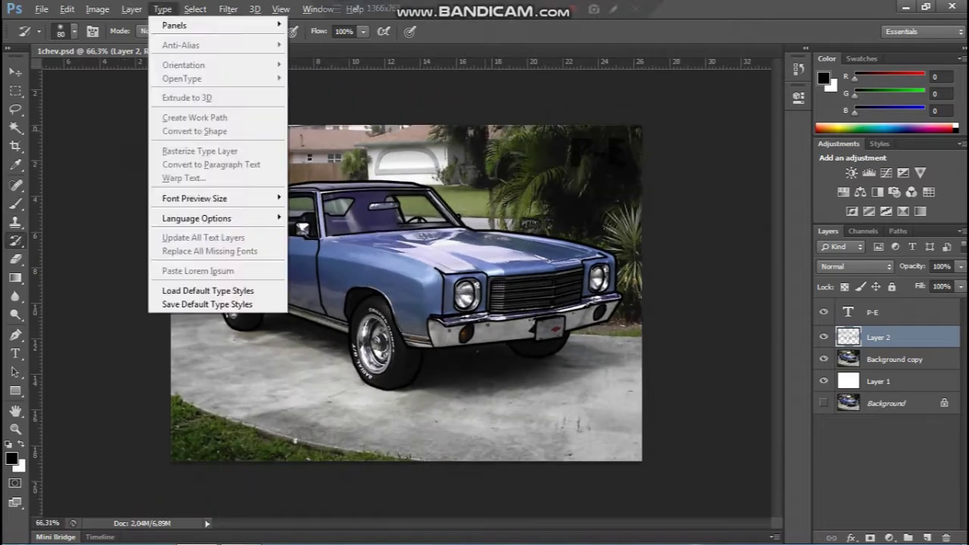
scroll(346, 233, "up", 5)
mouse_move(219, 202)
left_mouse_down()
mouse_move(261, 211)
mouse_move(213, 213)
left_mouse_up()
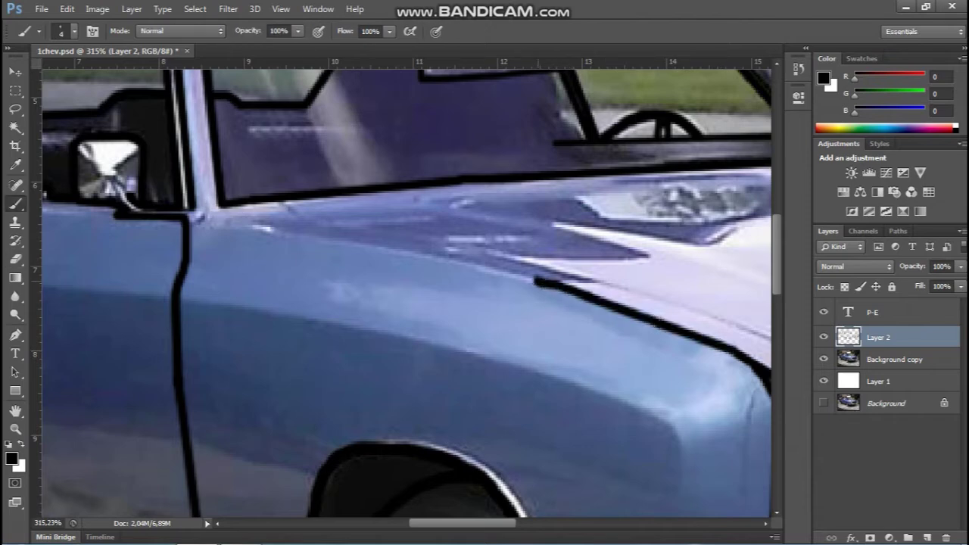
Draw a straight black outline under the rocker-panel chrome, then view the whole car.
scroll(546, 285, "up", 2)
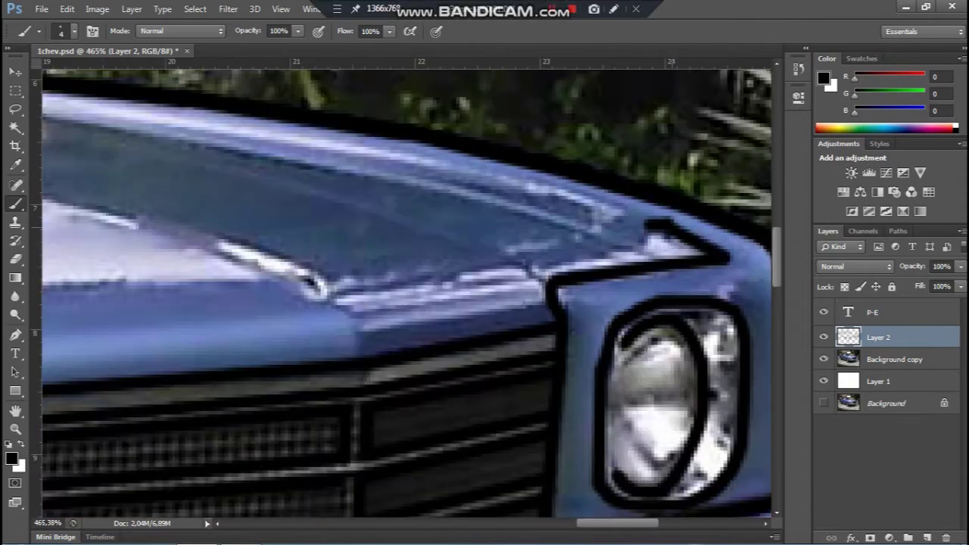
scroll(408, 293, "down", 1)
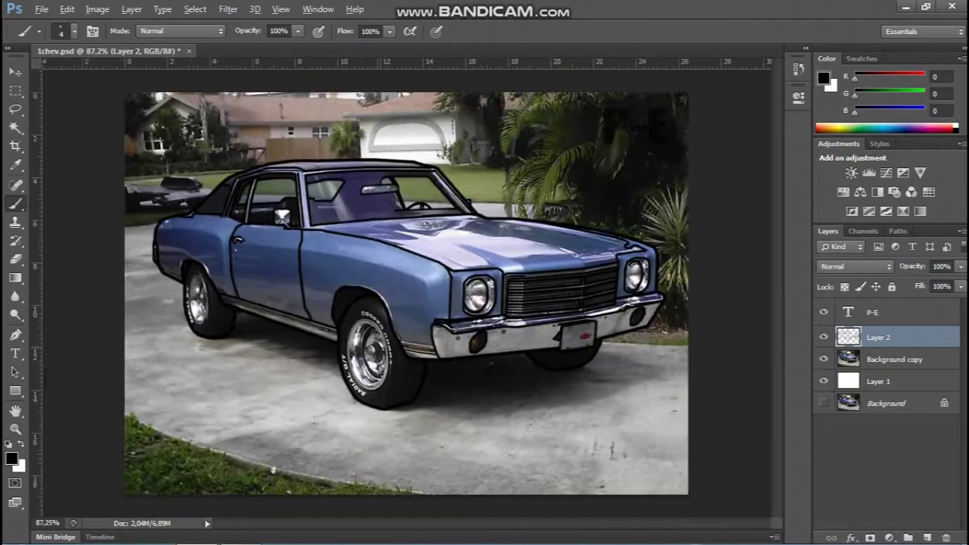
scroll(474, 365, "up", 1)
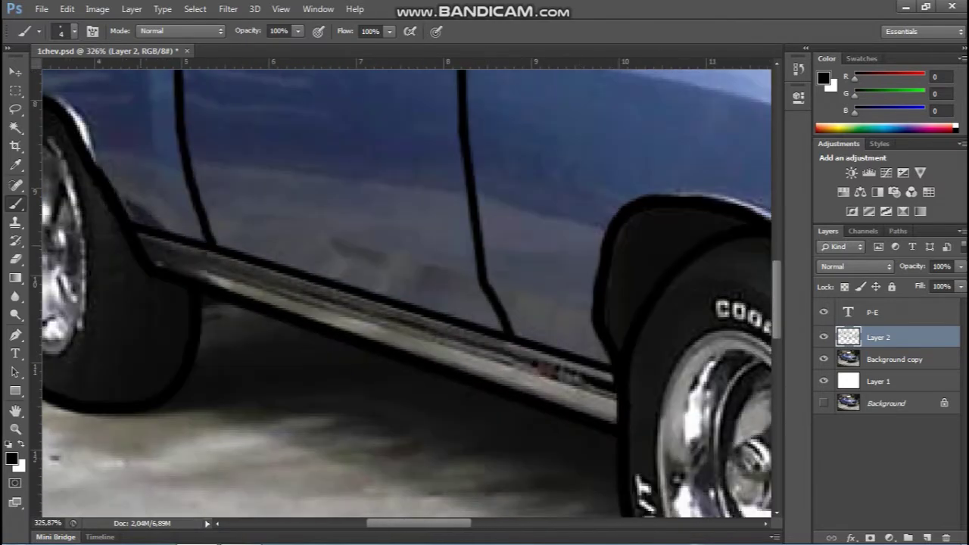
left_click(538, 369, "shift")
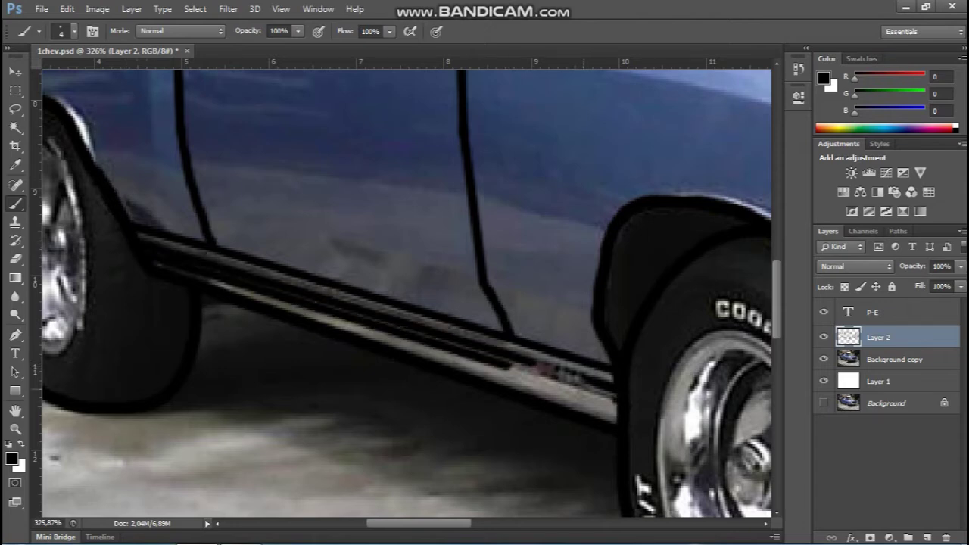
scroll(560, 401, "up", 2)
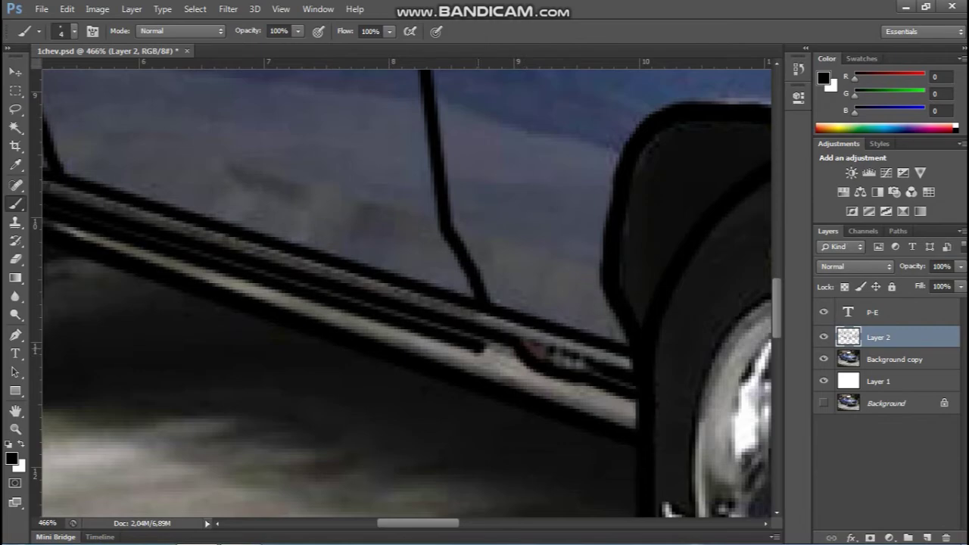
scroll(561, 378, "down", 5)
scroll(560, 378, "up", 5)
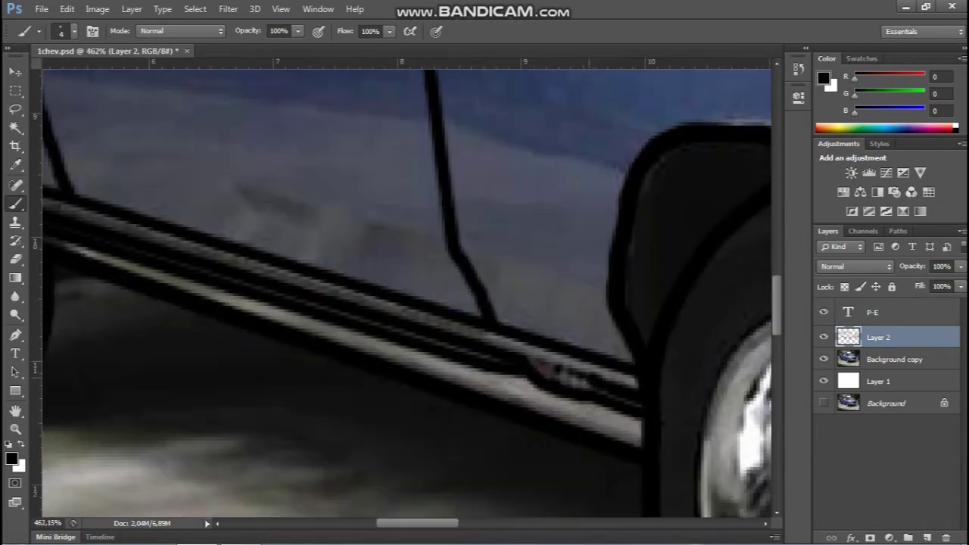
scroll(541, 368, "down", 5)
scroll(541, 368, "down", 4)
scroll(541, 368, "down", 2)
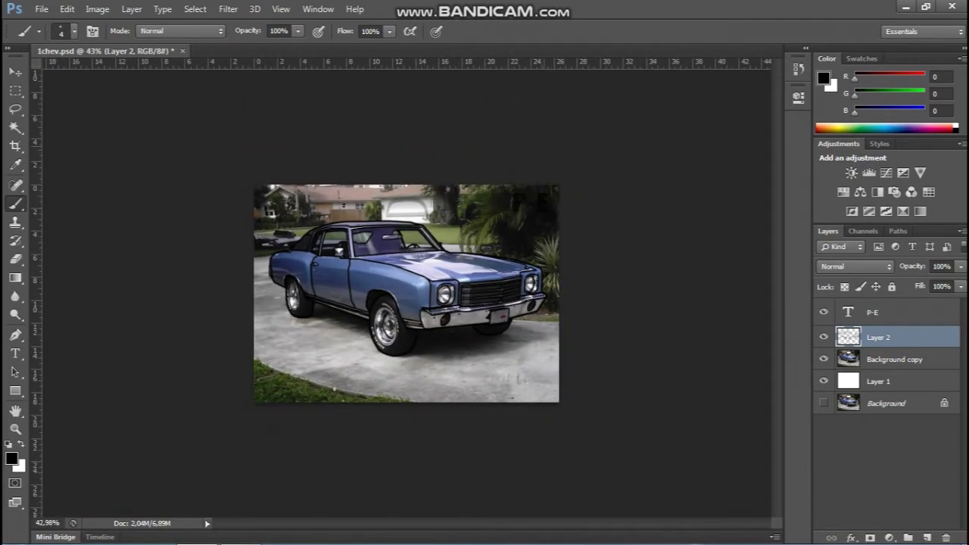
key("ctrl+shift+alt+n")
Create Layer 3 and select a car body tone with Color Range.
key("y")
left_click(195, 9)
left_click(220, 140)
scroll(455, 265, "up", 3)
left_click(704, 179)
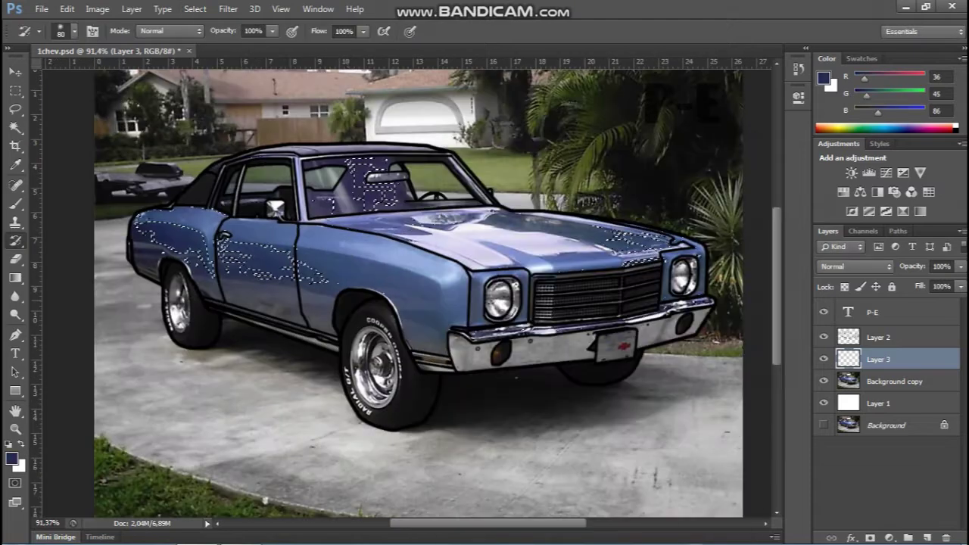
key("b")
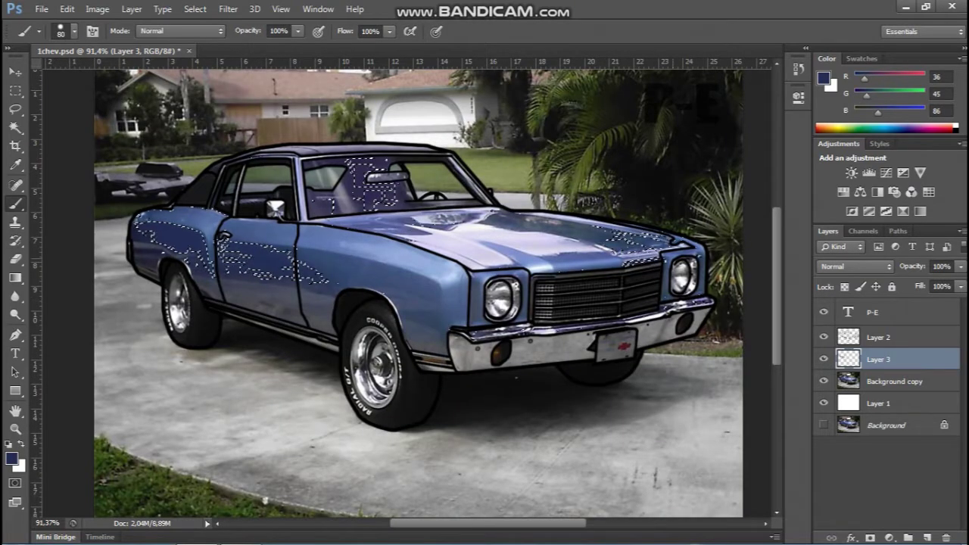
Make another Color Range selection of the body tone and fit the car in the window.
left_click(163, 8)
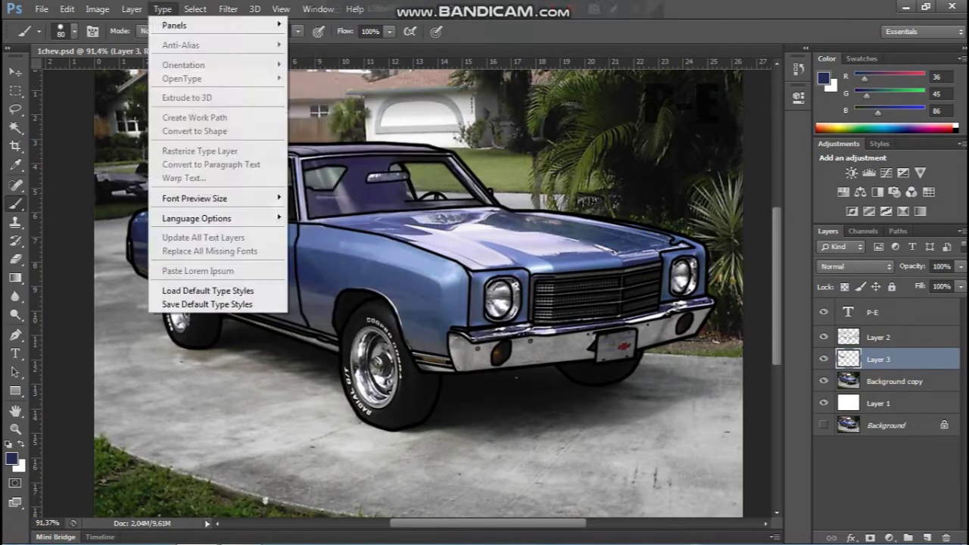
left_click(220, 140)
scroll(147, 256, "up", 2)
key("Return")
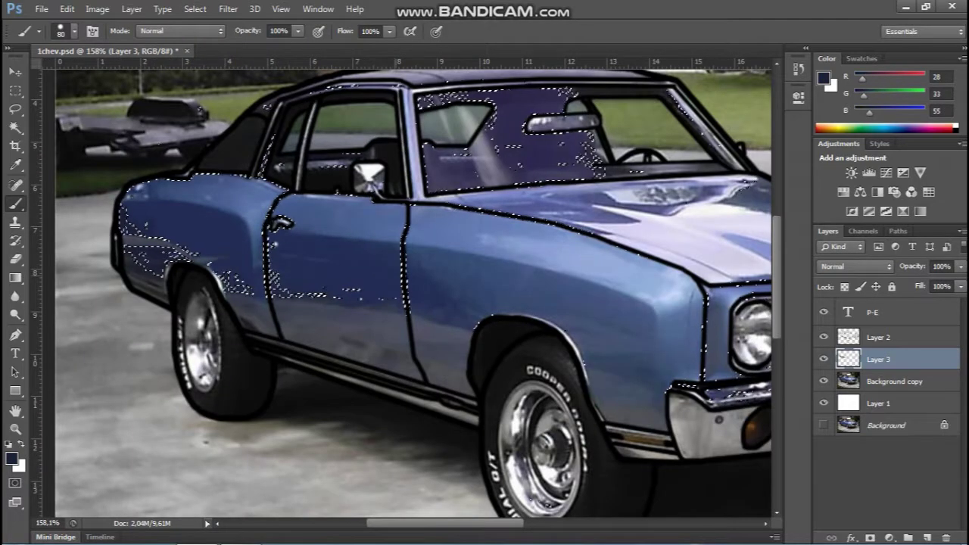
scroll(413, 293, "up", 2)
scroll(413, 293, "right", 2)
scroll(413, 293, "down", 1)
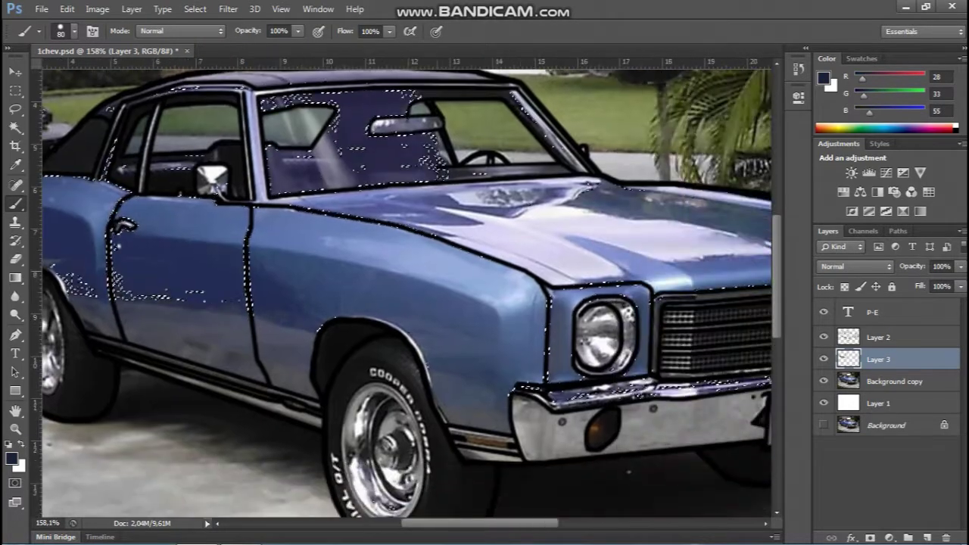
scroll(412, 292, "right", 4)
scroll(412, 293, "down", 1)
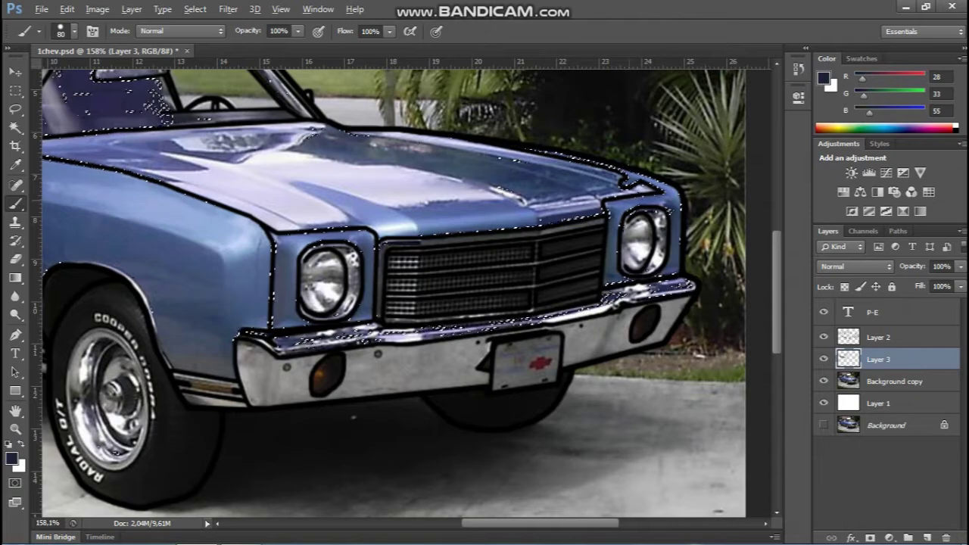
key("ctrl+0")
Sample a blue from the car body as paint colour and select the lighter lavender tone.
left_click(196, 9)
left_click(219, 140)
left_click(269, 210)
key("Return")
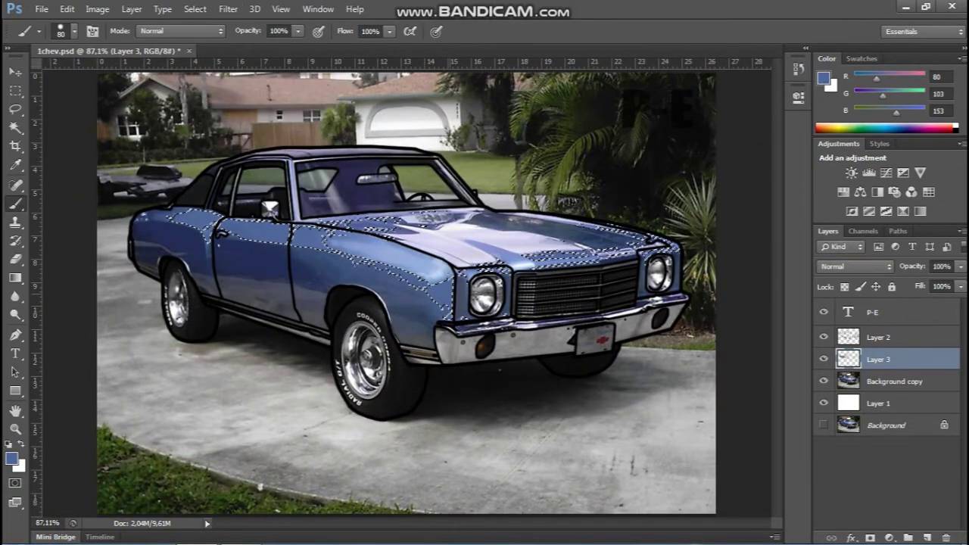
left_click(195, 8)
left_click(220, 140)
left_click(293, 293)
left_click(708, 183)
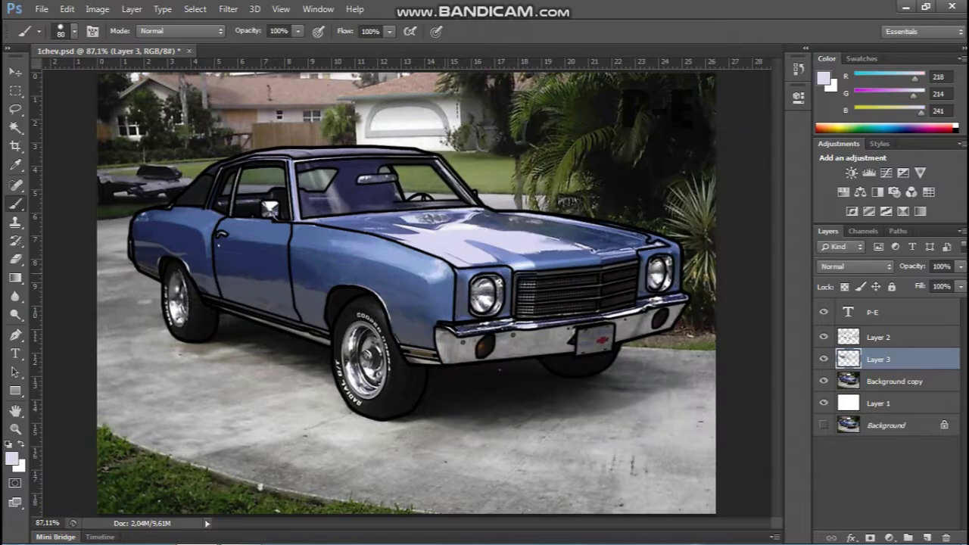
Select the darker blue areas of the body with Color Range.
left_click(195, 8)
left_click(220, 141)
left_click(371, 290)
left_click(708, 182)
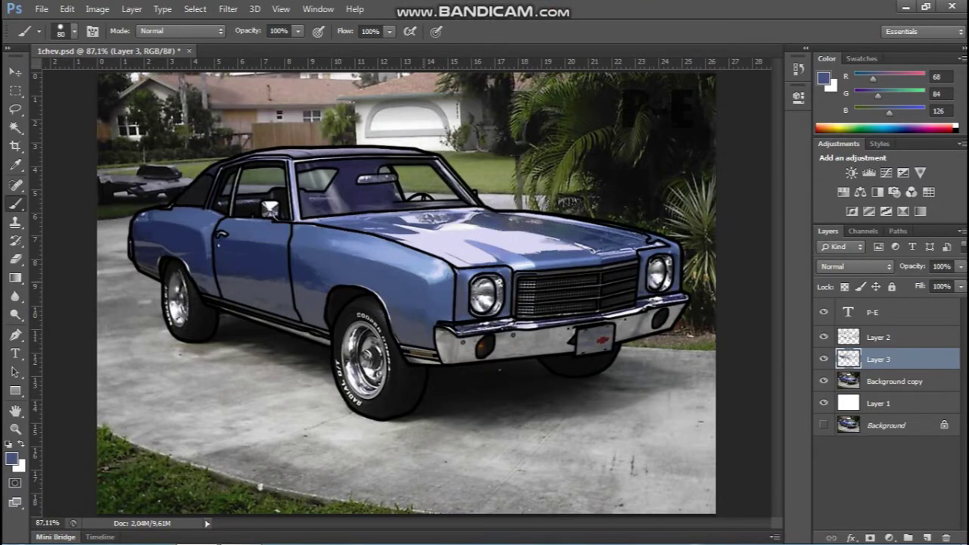
left_click(195, 8)
left_click(220, 140)
scroll(345, 185, "up", 3)
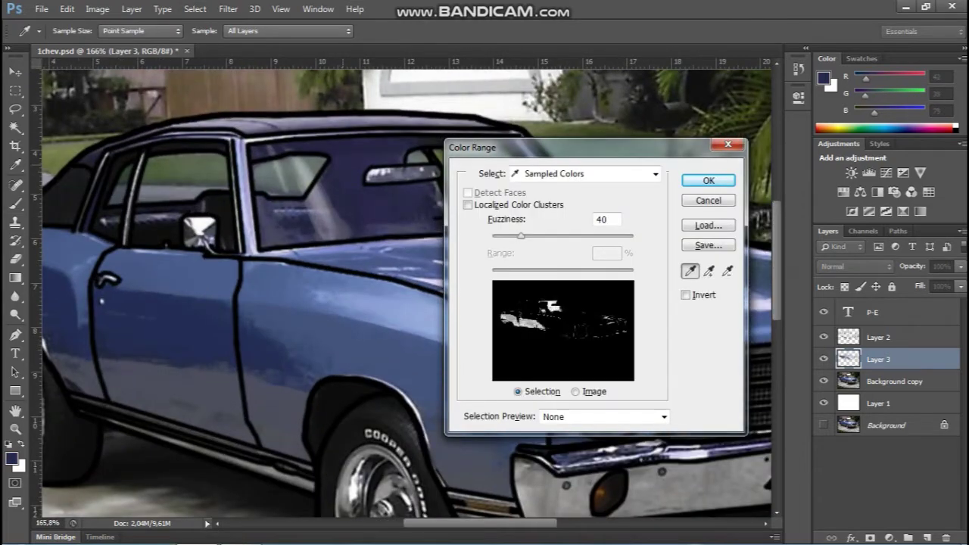
key("Return")
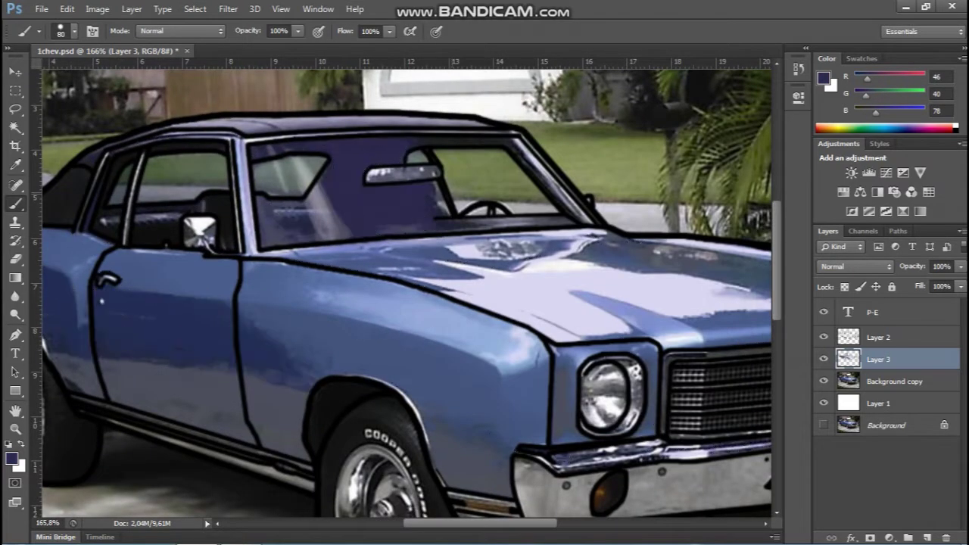
Select the grey areas of the car with Color Range and return to the Brush.
left_click(196, 9)
left_click(219, 140)
key("Return")
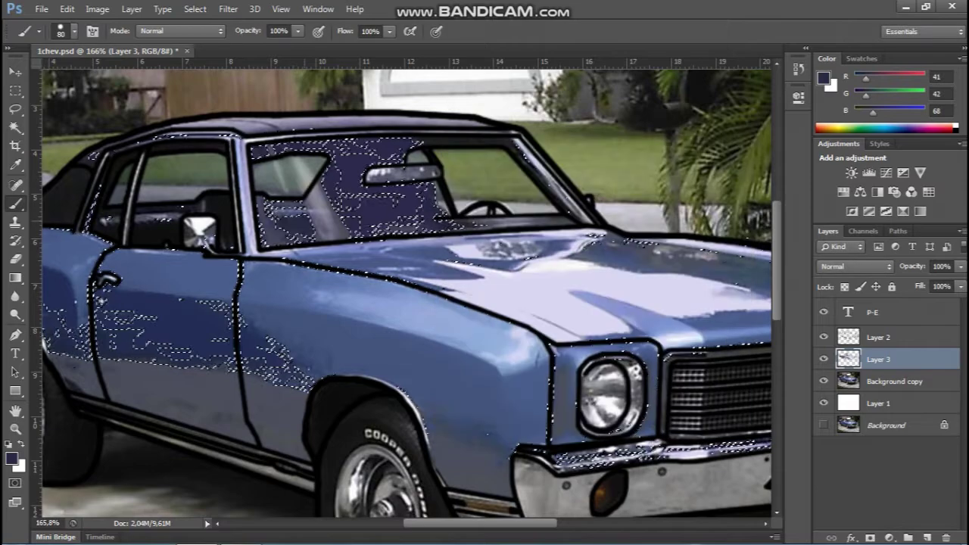
scroll(409, 287, "left", 5)
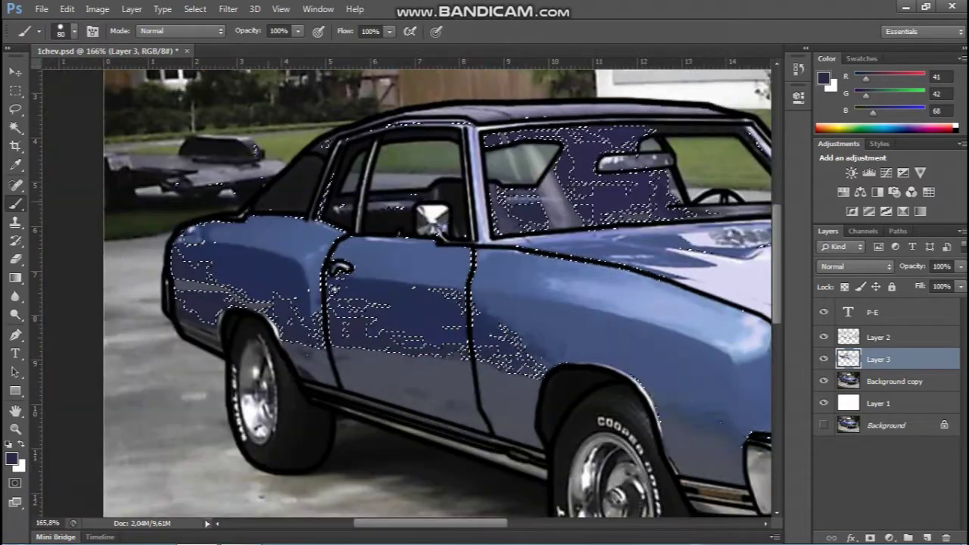
scroll(409, 288, "right", 5)
scroll(409, 288, "down", 2)
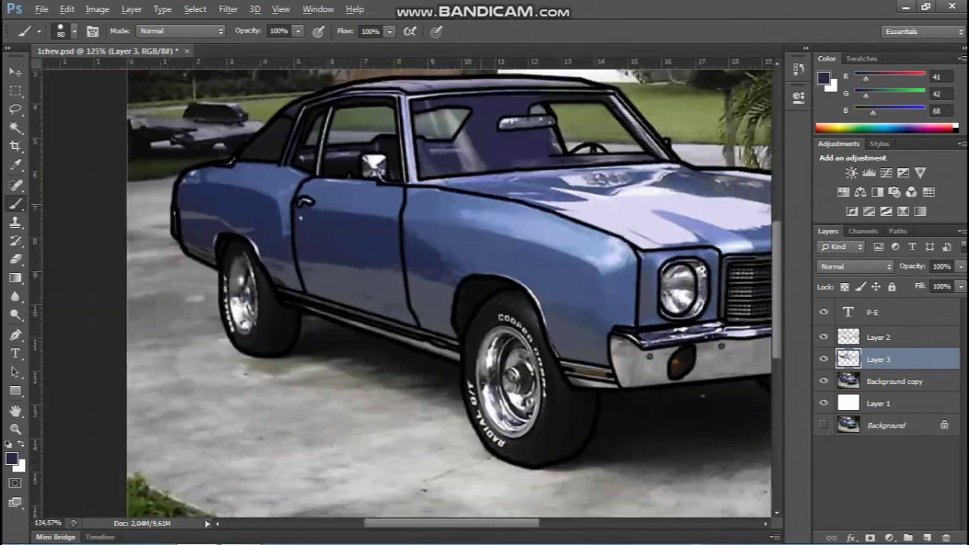
key("Return")
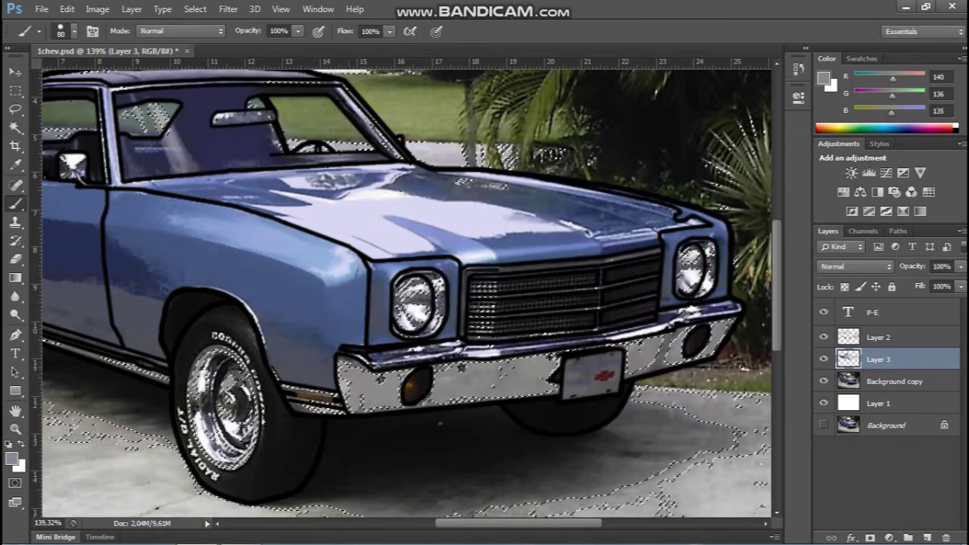
scroll(409, 288, "down", 5)
key("b")
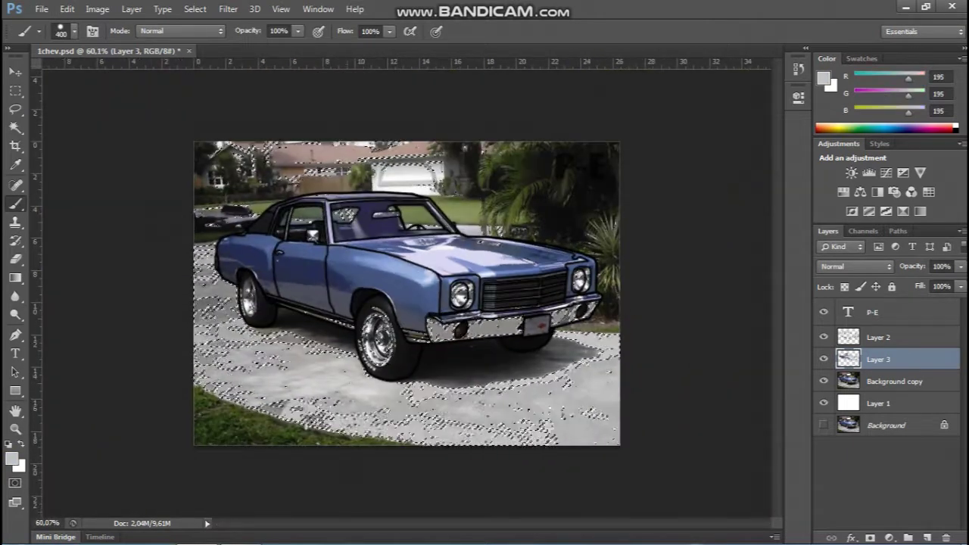
Paint the grey selection, deselect, and briefly hide the photo to preview the flat fills.
scroll(489, 296, "up", 3)
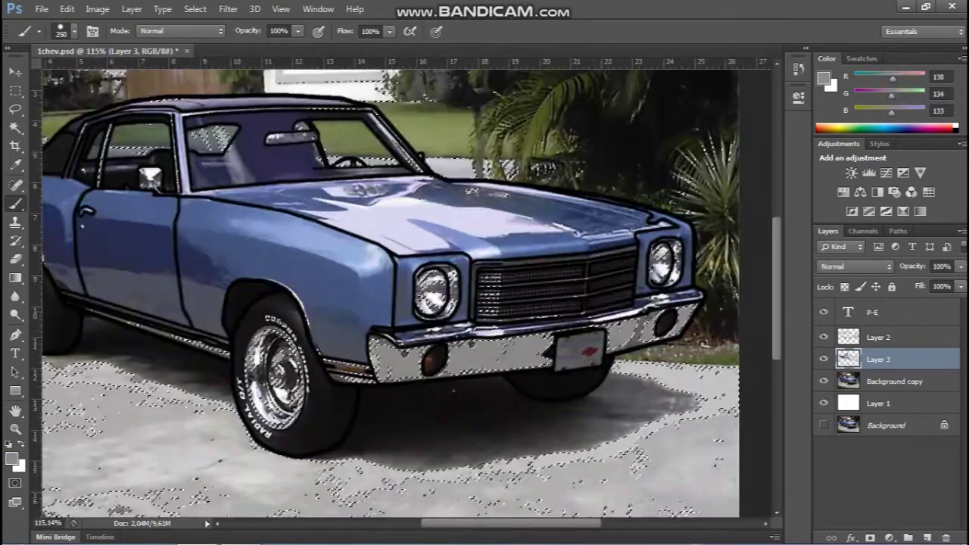
left_click_drag(269, 414, 433, 409)
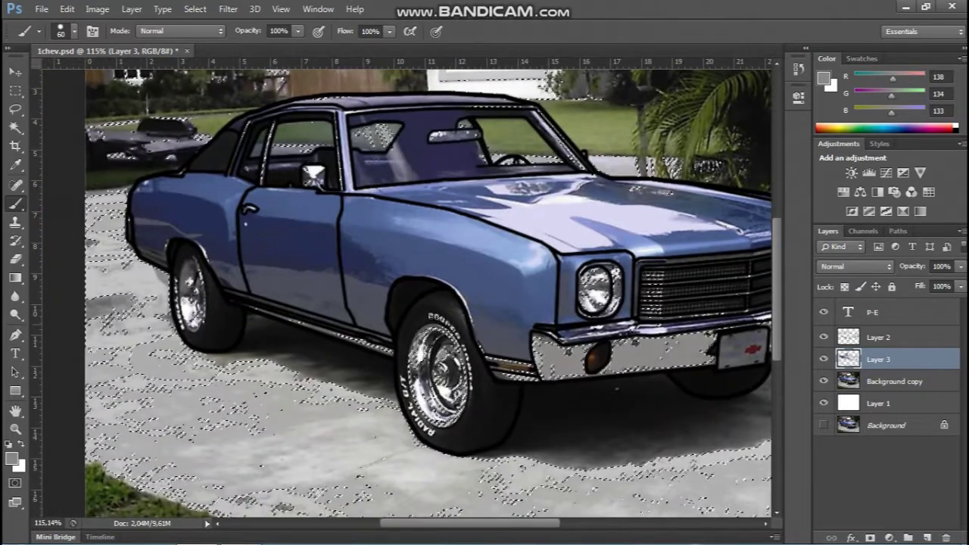
key("ctrl+d")
scroll(279, 205, "down", 3)
left_click(824, 381)
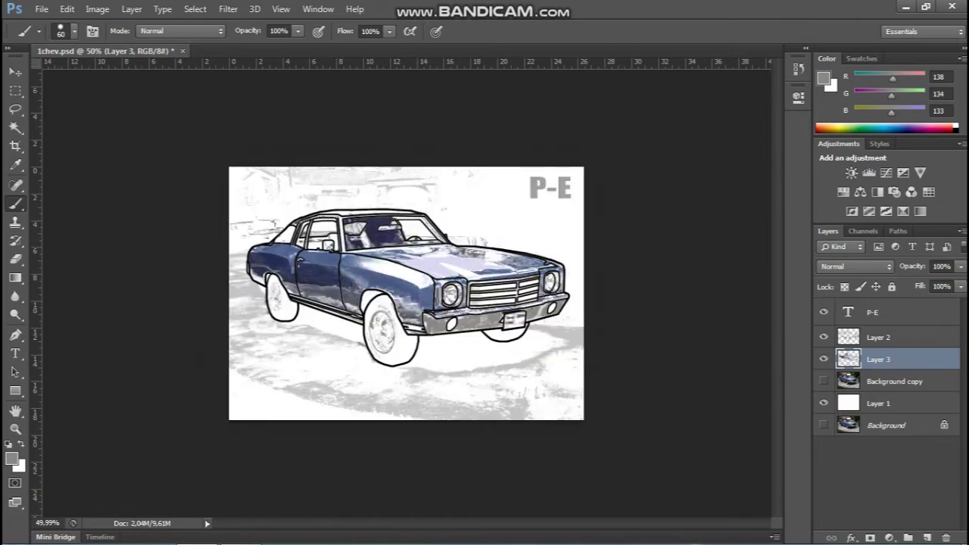
left_click(824, 381)
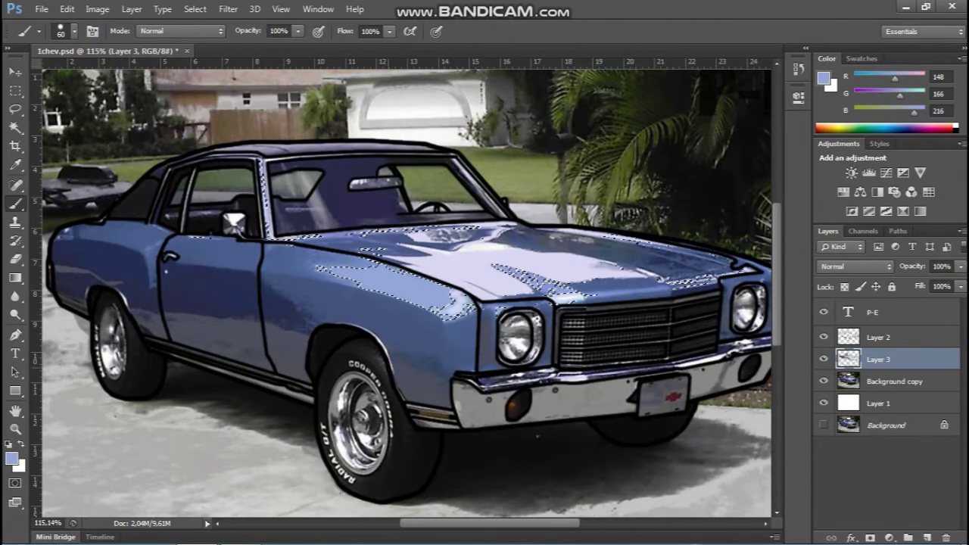
scroll(406, 293, "right", 5)
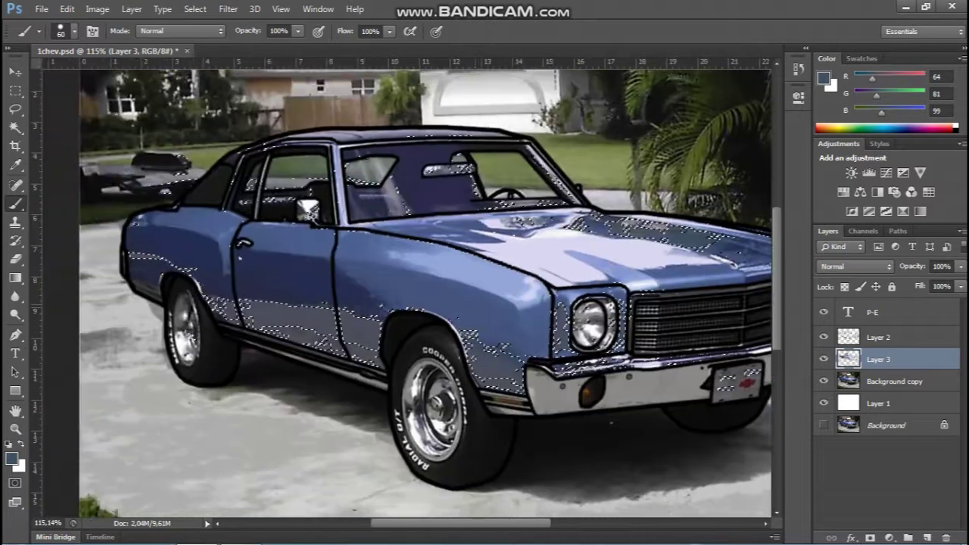
scroll(409, 293, "left", 7)
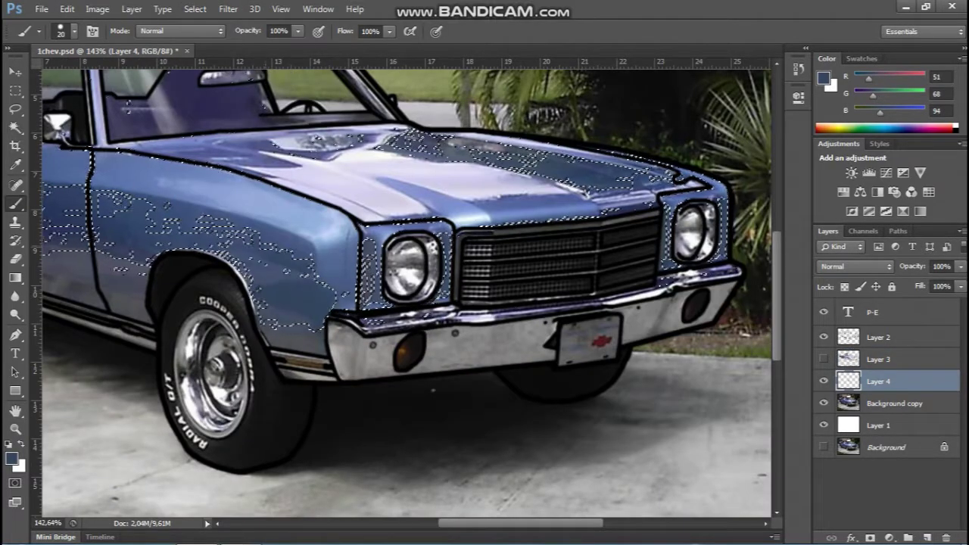
Bring the car's front end into view, shrink the brush and undo the Layer 4 reordering.
left_click_drag(140, 220, 378, 248)
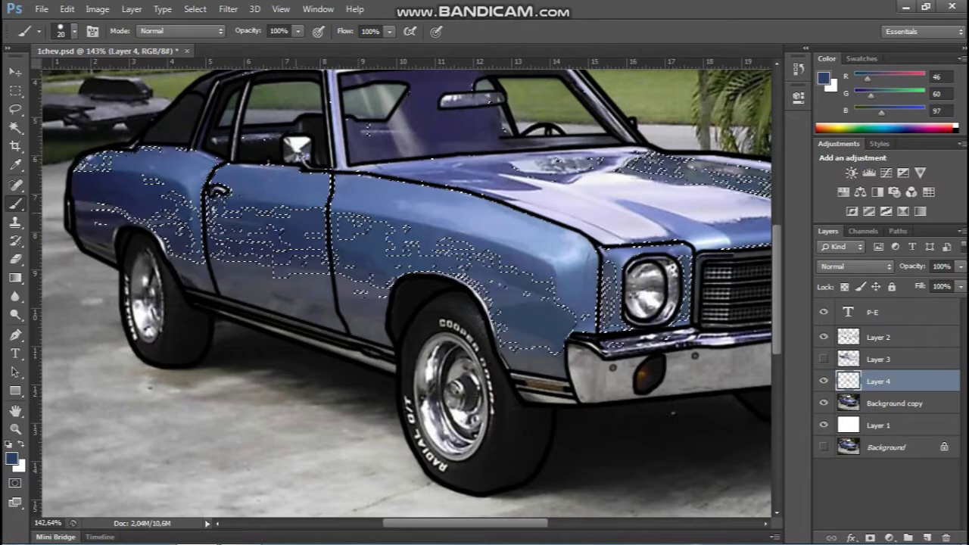
scroll(369, 276, "up", 2)
key("bracketleft")
key("bracketleft")
key("bracketleft")
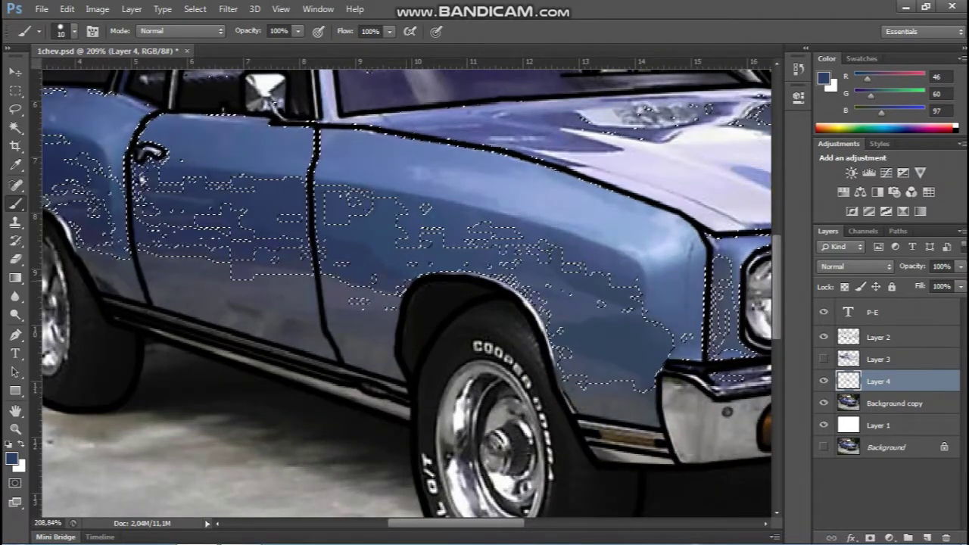
scroll(304, 291, "down", 5)
key("ctrl+bracketright")
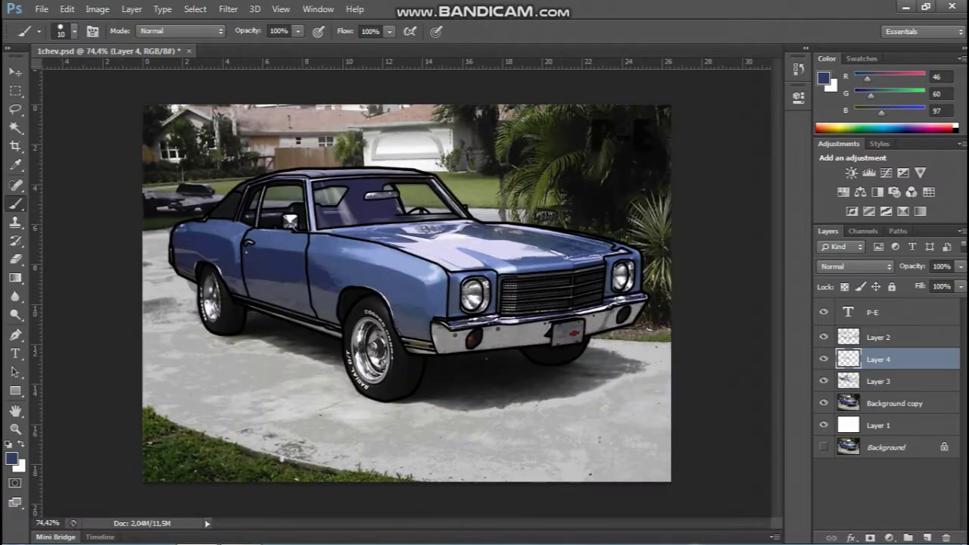
key("ctrl+bracketleft")
key("Delete")
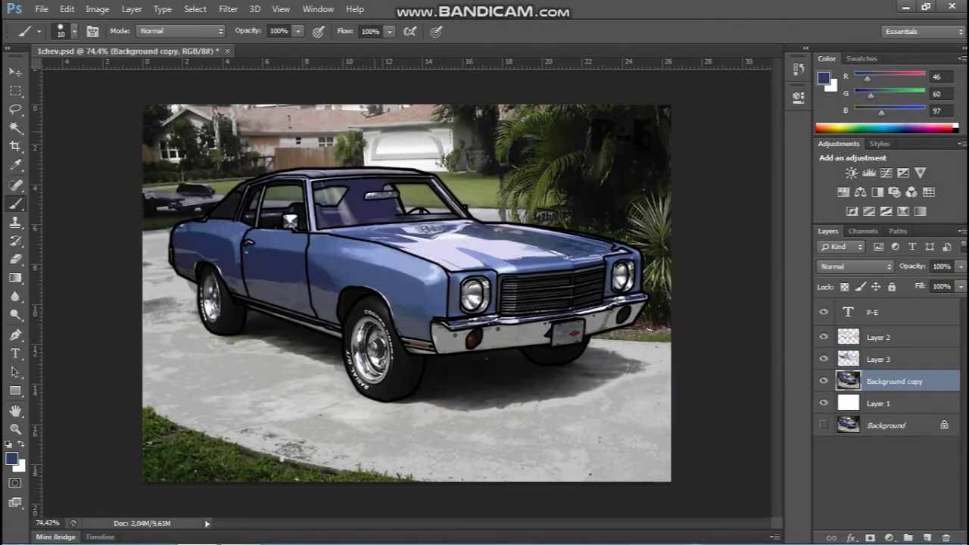
Select the dark outline colour with Color Range and add a new layer above Layer 3.
left_click(195, 9)
left_click(219, 147)
key("Return")
key("b")
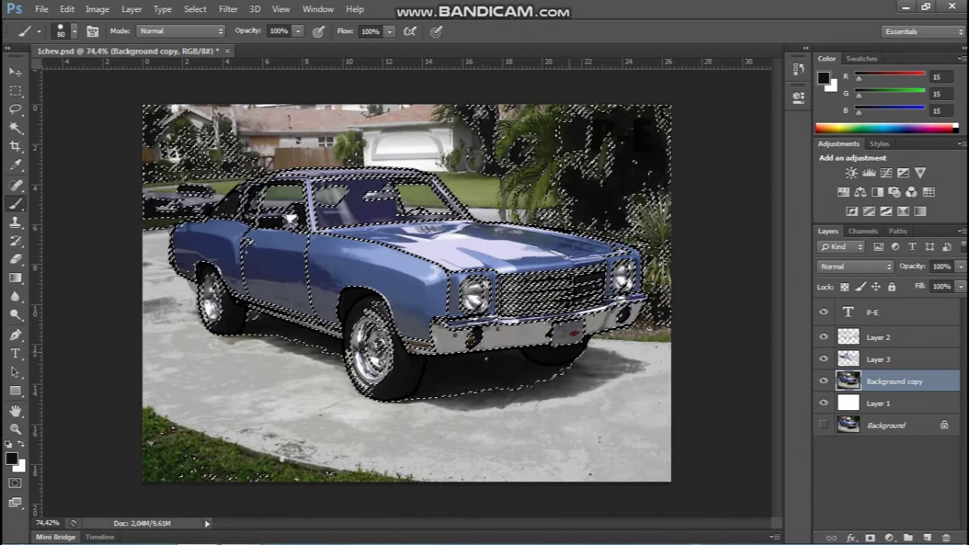
scroll(559, 381, "up", 5)
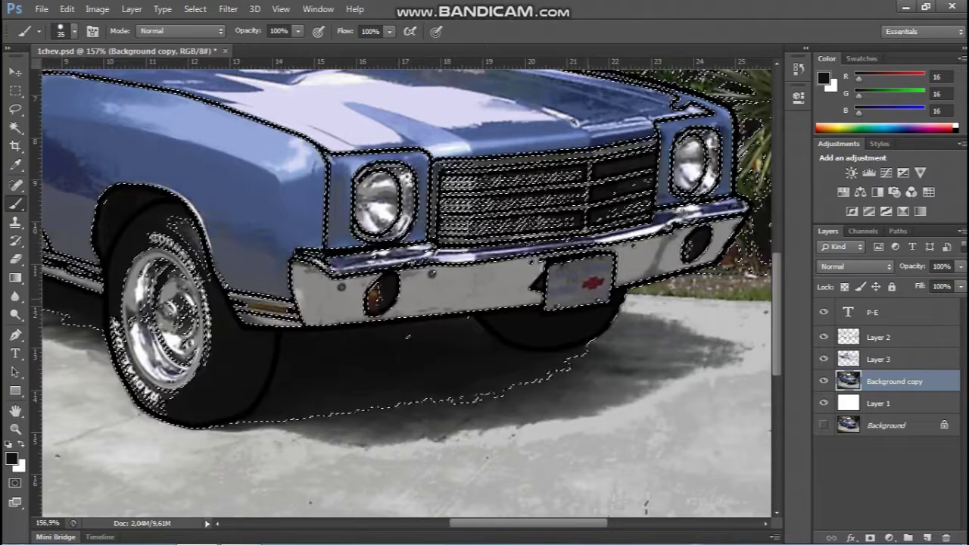
left_click(878, 358)
left_click(927, 536)
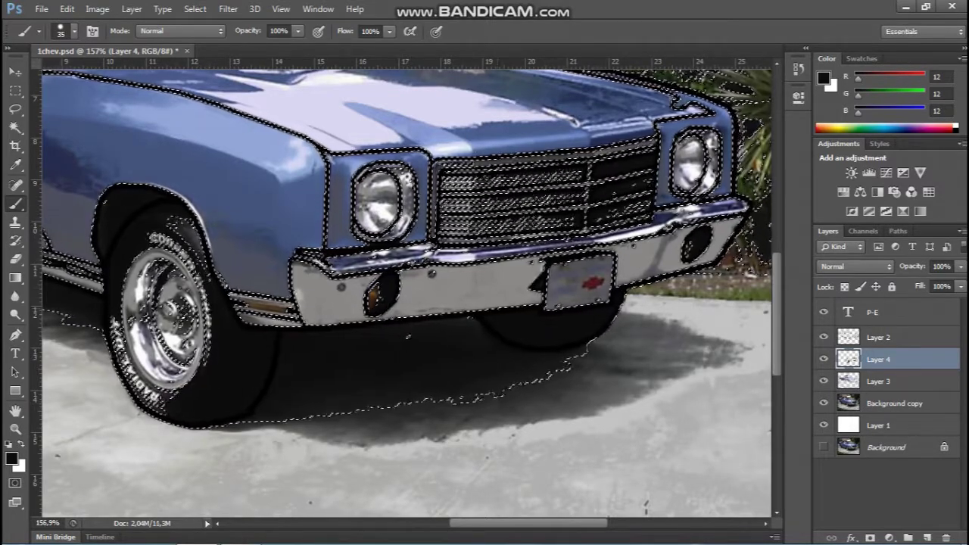
Brush near-black into the dark-area selection across the car's shadows and tyres.
left_click_drag(303, 288, 696, 303)
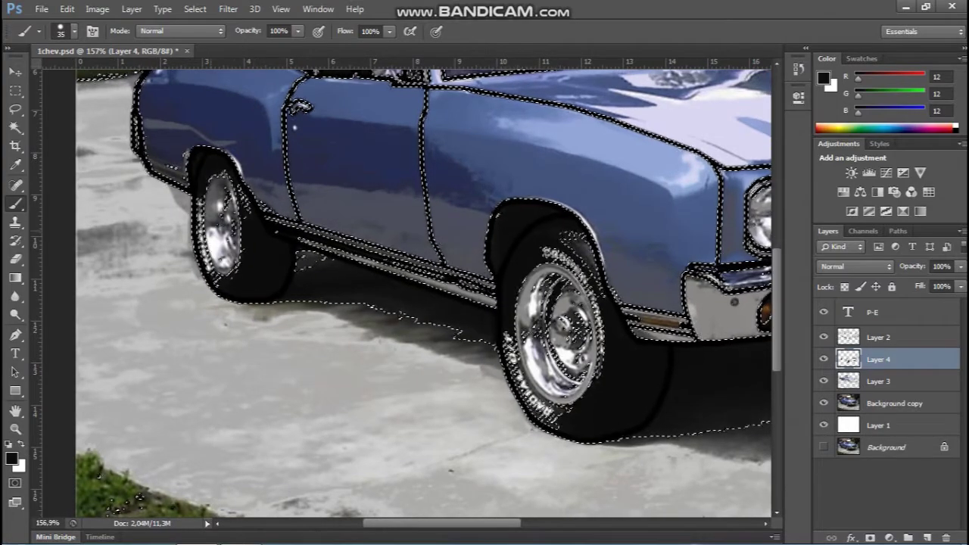
left_click_drag(454, 288, 499, 394)
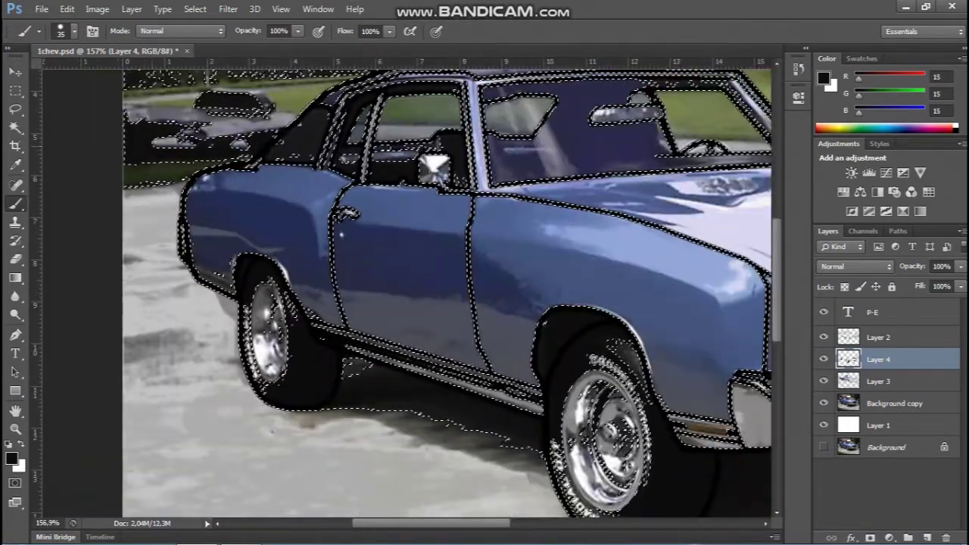
scroll(447, 291, "up", 3)
scroll(446, 291, "up", 3)
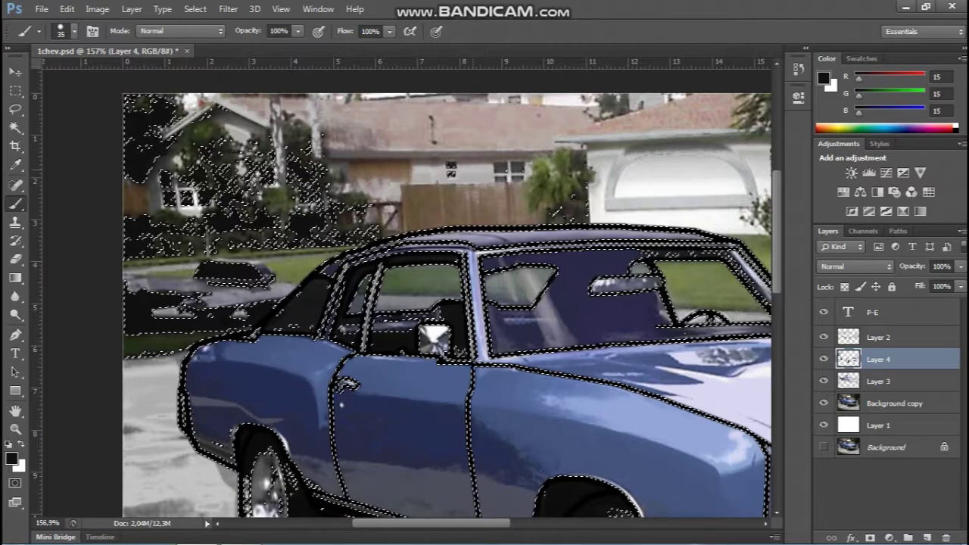
scroll(616, 184, "down", 3)
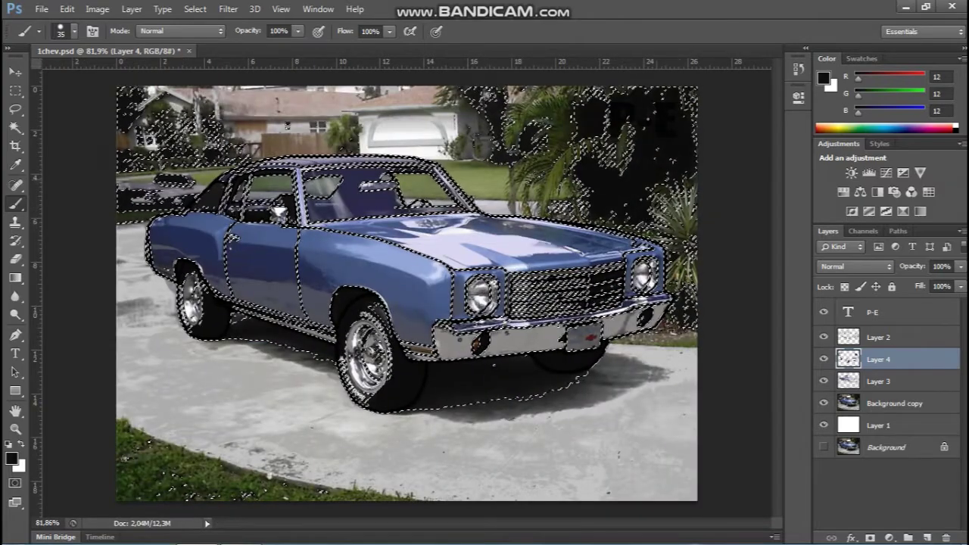
scroll(219, 200, "up", 2)
scroll(219, 201, "up", 3)
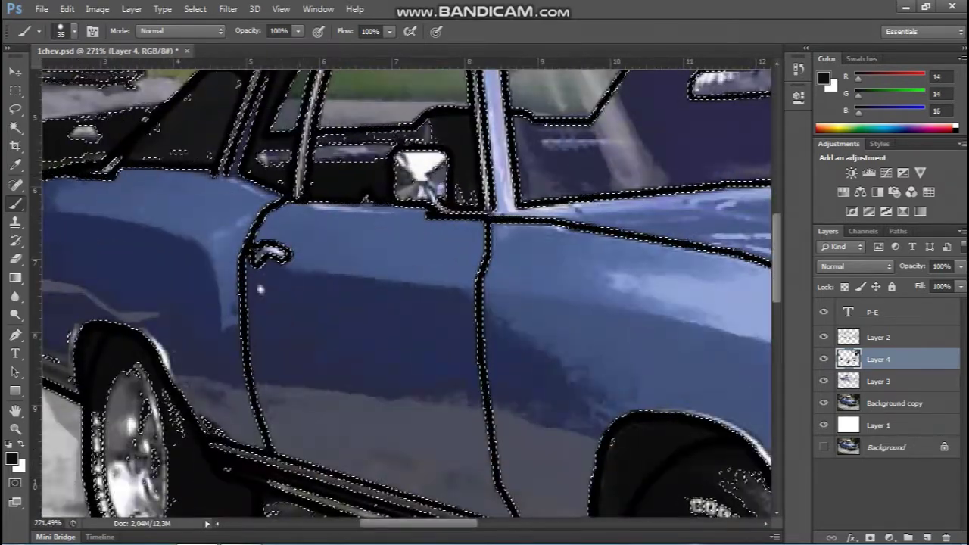
scroll(220, 201, "up", 1)
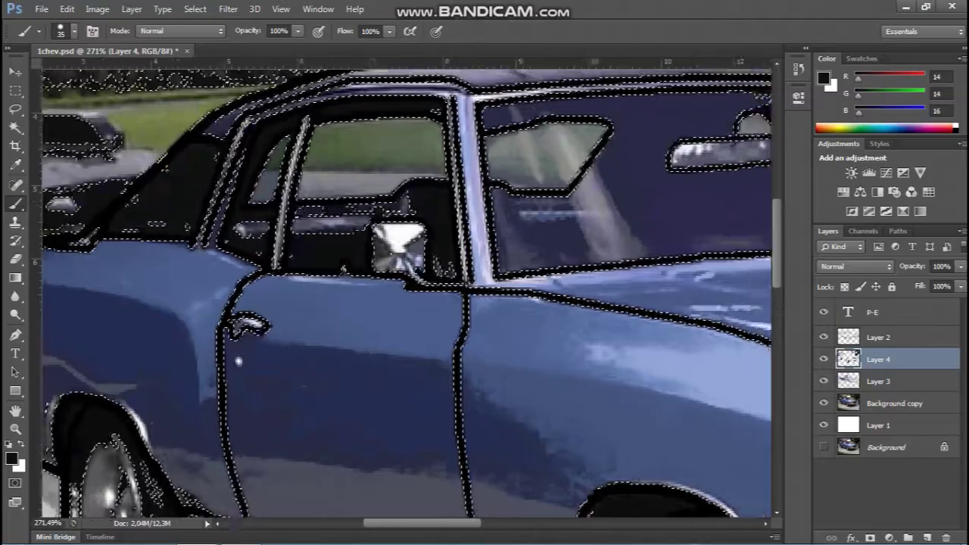
left_click_drag(530, 303, 242, 303)
scroll(471, 368, "down", 5)
scroll(471, 368, "up", 4)
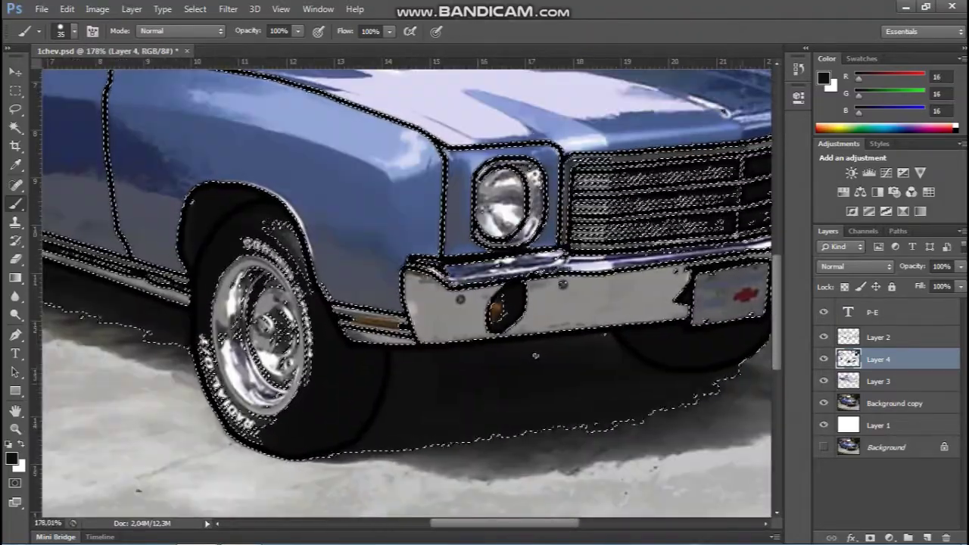
left_click_drag(535, 356, 863, 432)
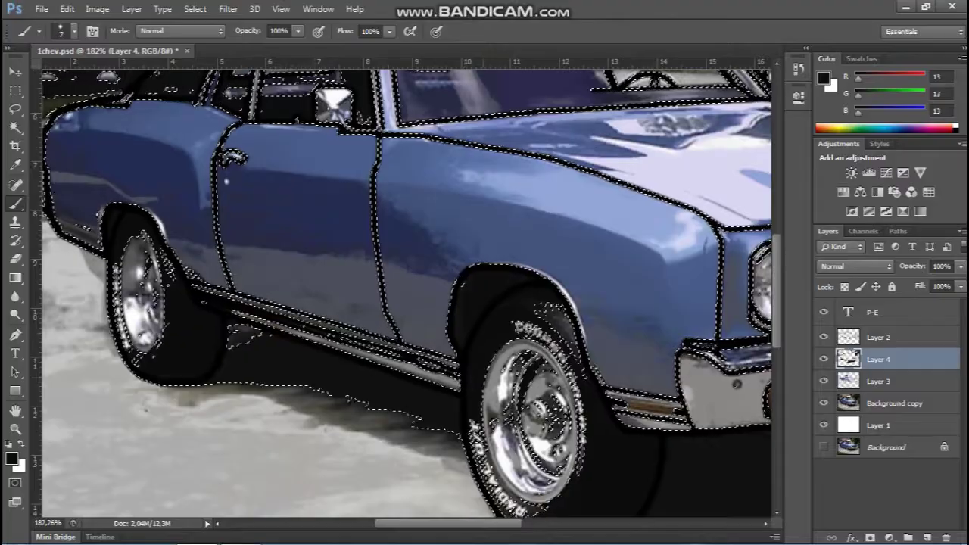
key("bracketleft")
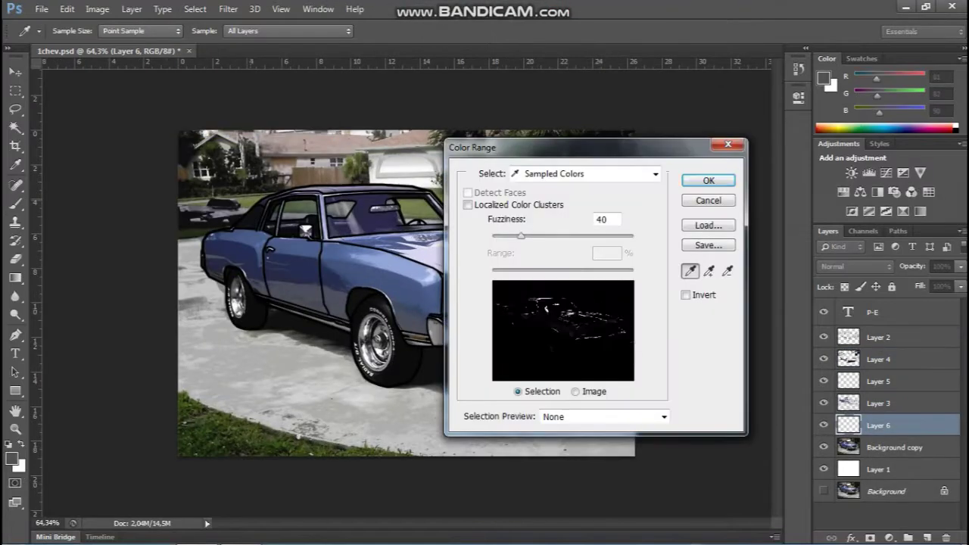
Accept the current Color Range selection and sample further background colours with Color Range.
key("Return")
key("b")
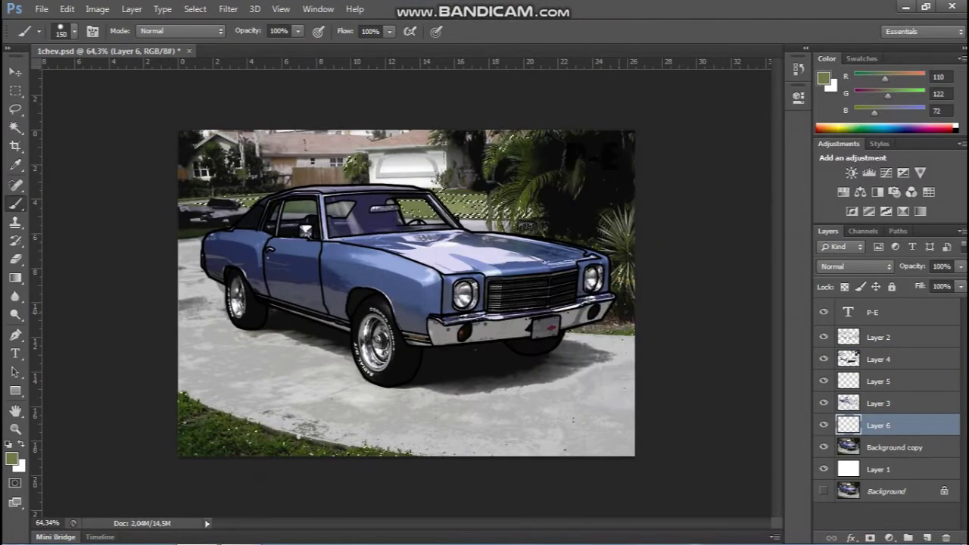
left_click(195, 10)
left_click(219, 147)
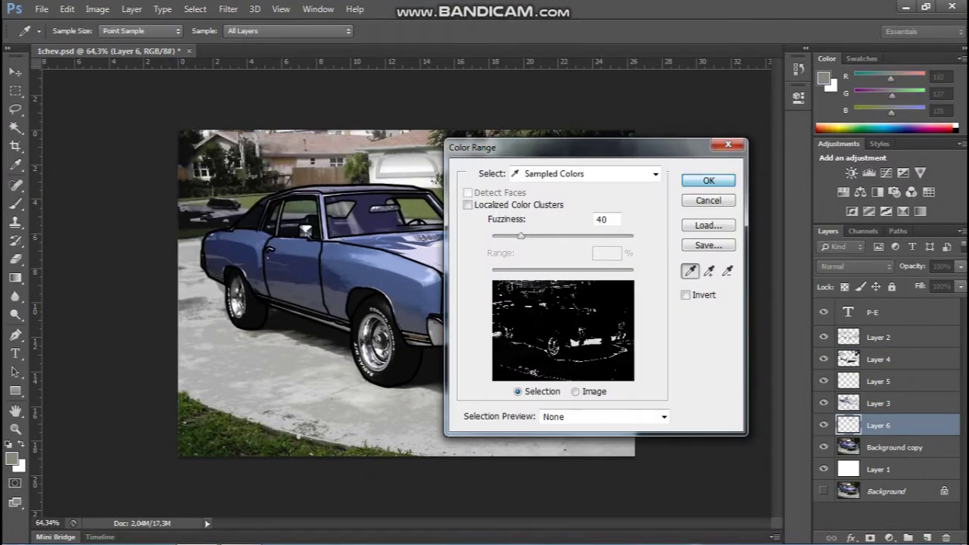
key("Return")
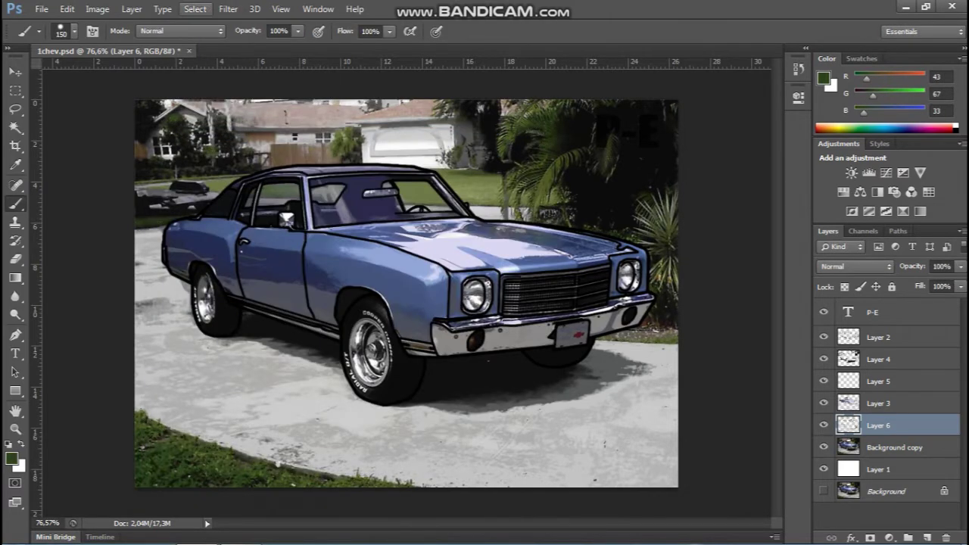
left_click(195, 8)
left_click(219, 165)
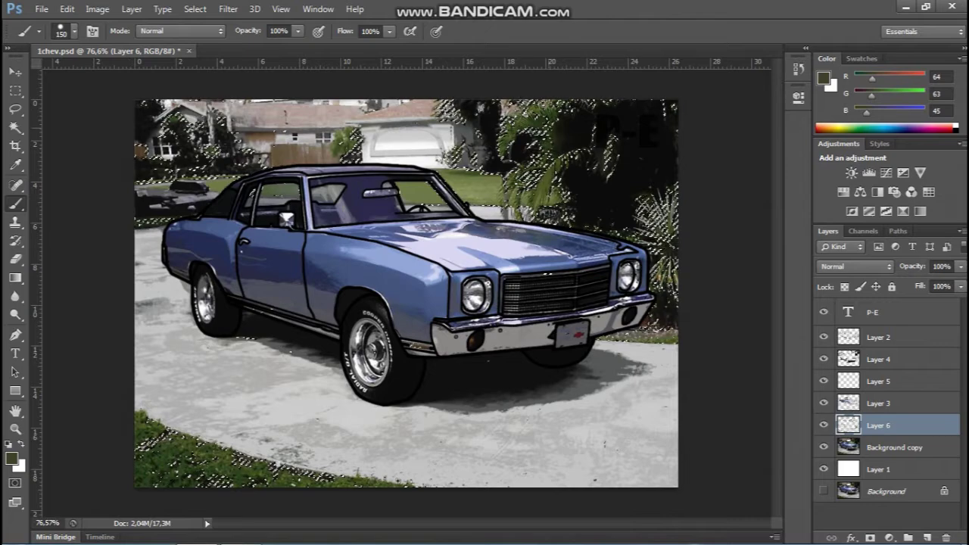
Select the driveway and the dark lines by colour, then deselect.
left_click(195, 9)
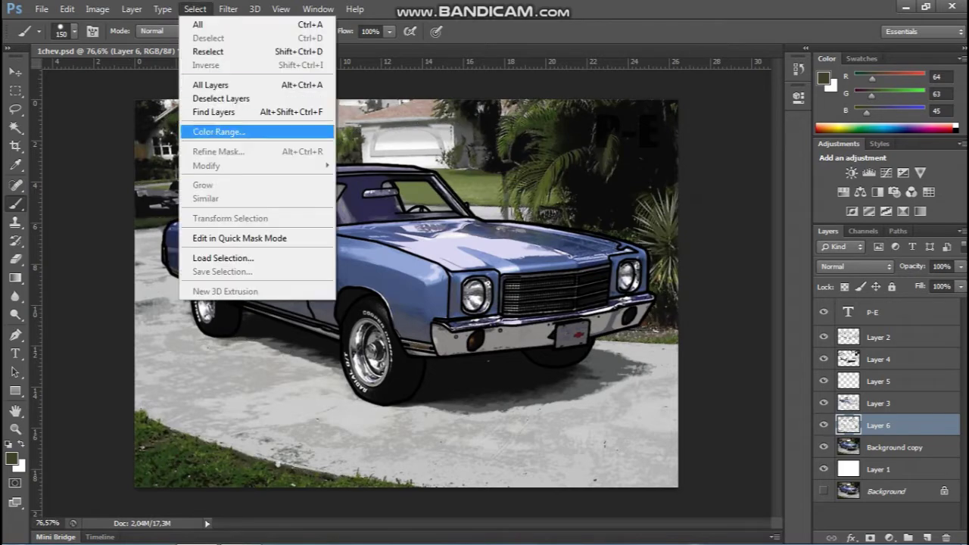
left_click(216, 126)
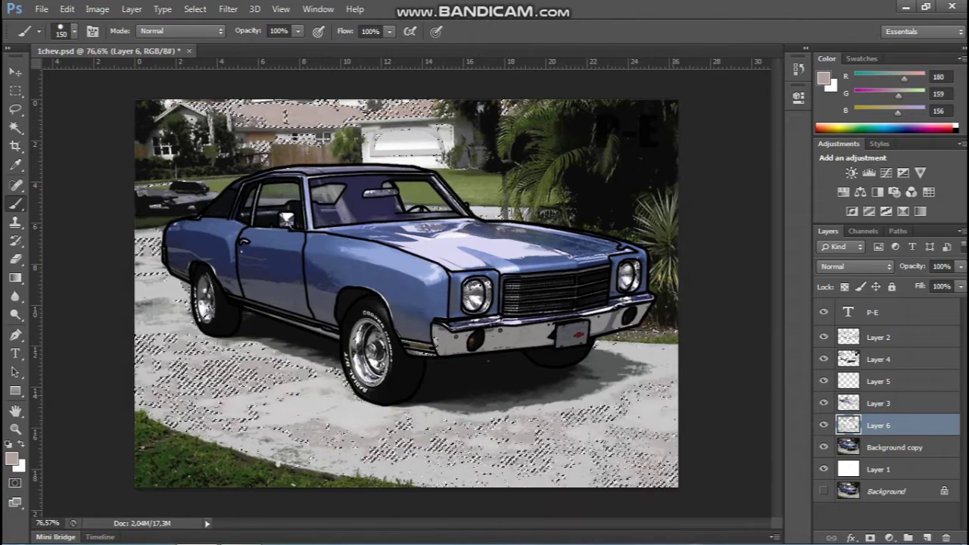
left_click(195, 9)
left_click(216, 132)
key("Return")
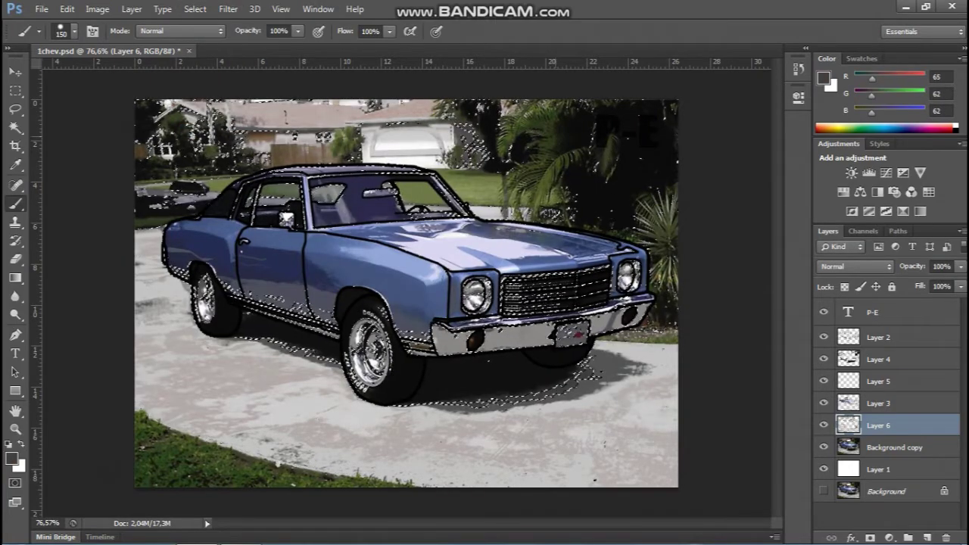
key("ctrl+d")
Select the foliage and grass by colour, expanding it twice with more foliage tones.
left_click(194, 9)
left_click(218, 131)
key("Return")
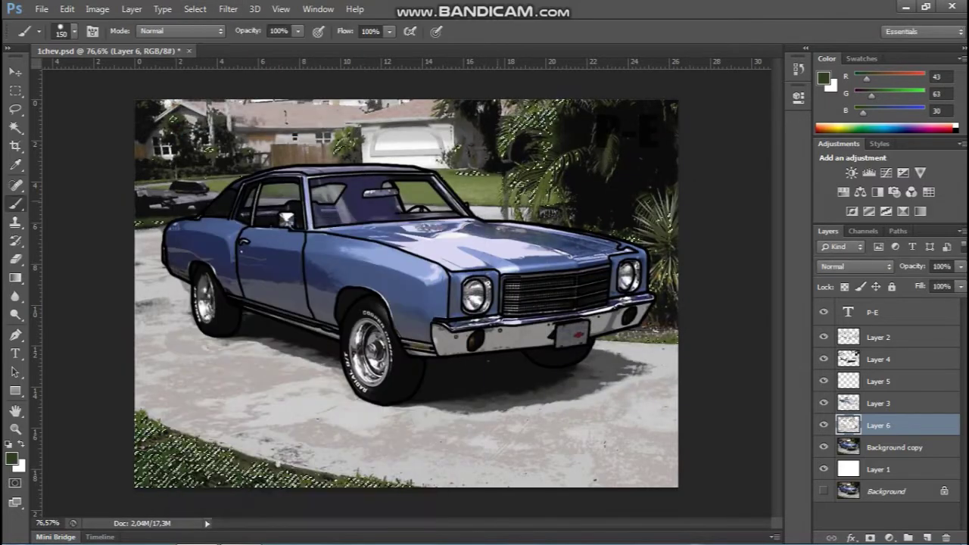
left_click(194, 8)
left_click(218, 132)
key("Return")
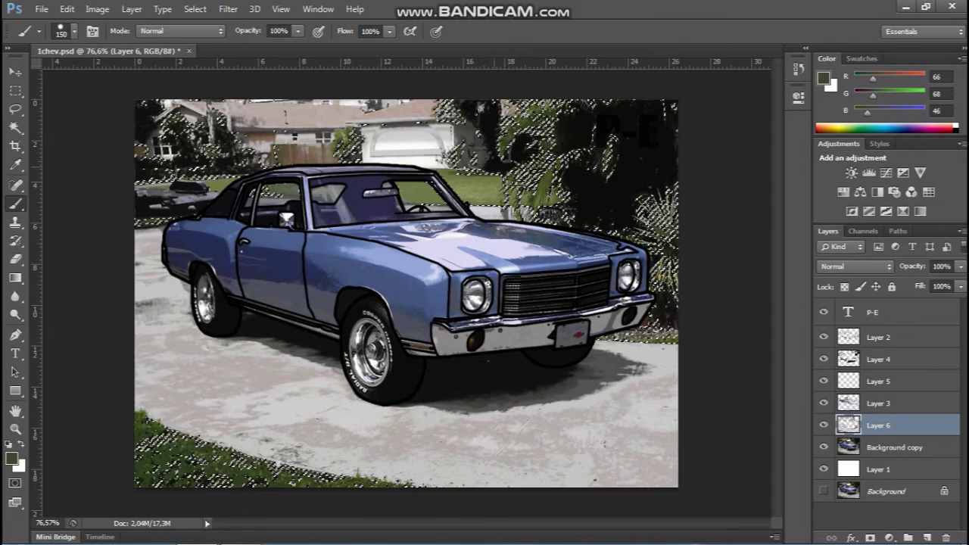
left_click(195, 9)
left_click(218, 132)
key("Return")
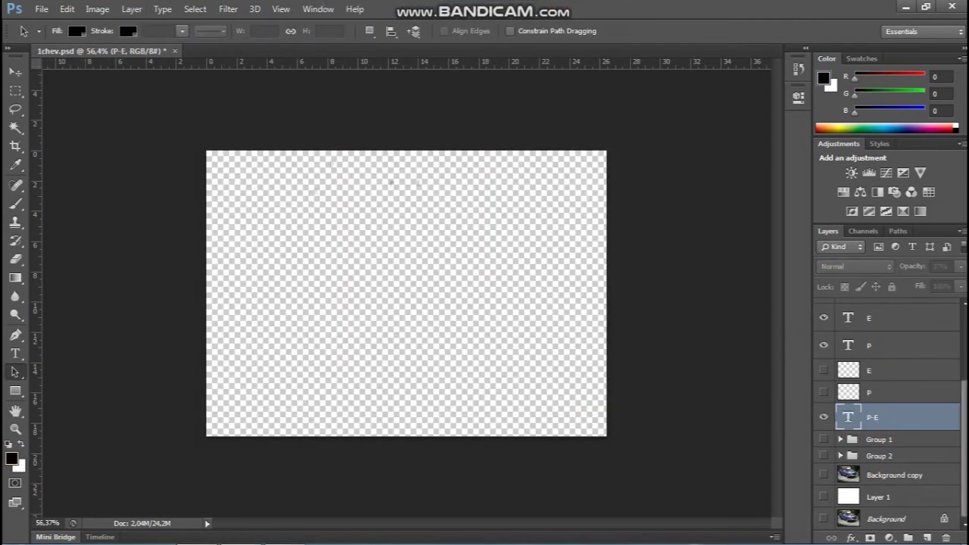
Show the white Layer 1 background and play the timeline through to the BYE end card.
left_click(824, 496)
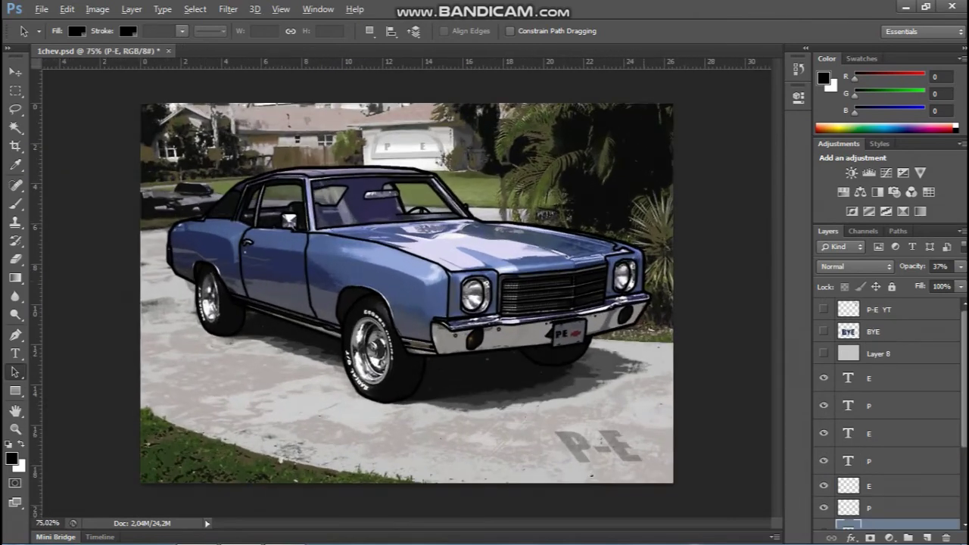
scroll(406, 293, "down", 3)
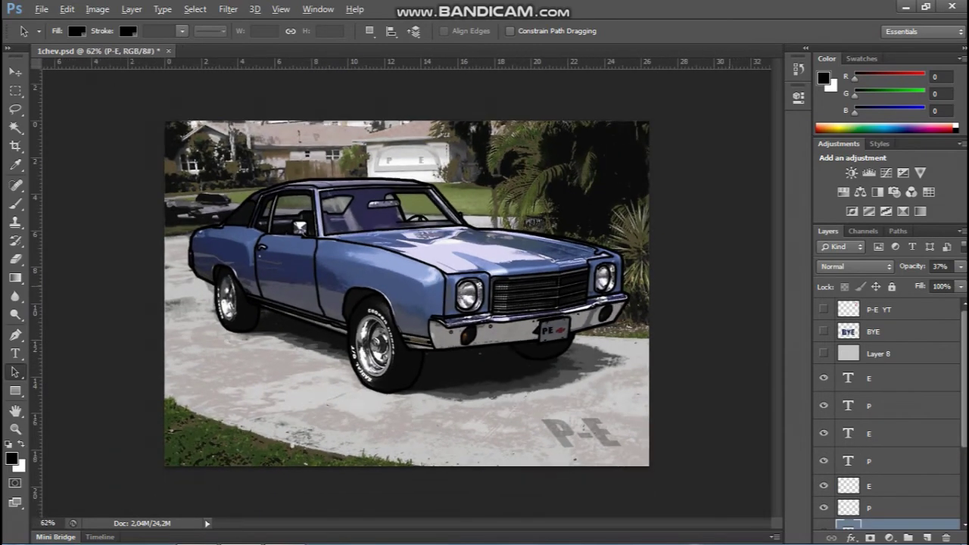
scroll(406, 293, "up", 2)
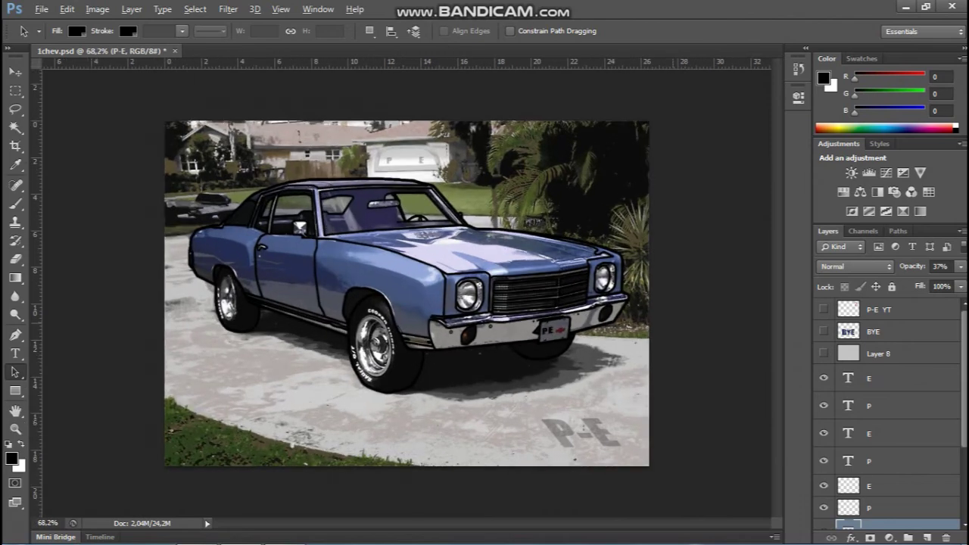
scroll(406, 293, "up", 1)
scroll(406, 293, "down", 2)
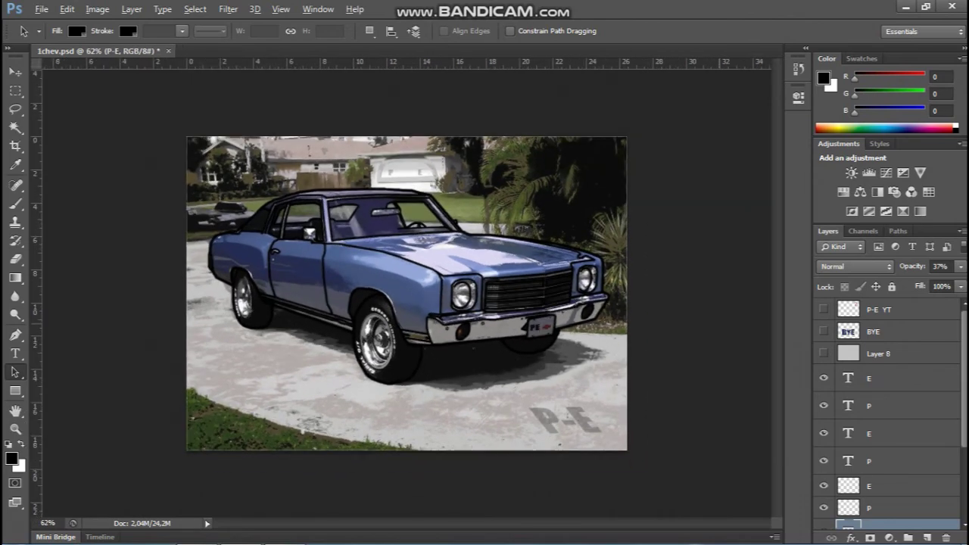
key("space")
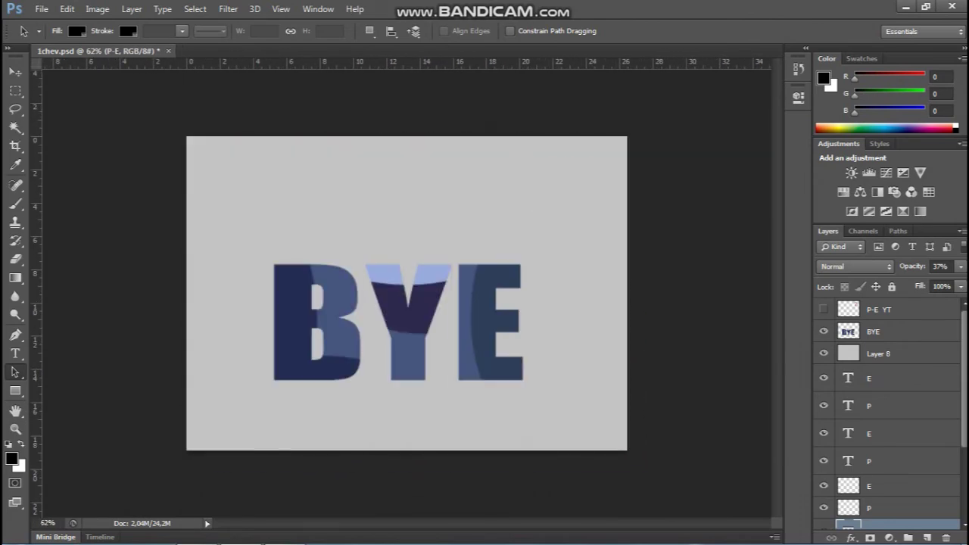